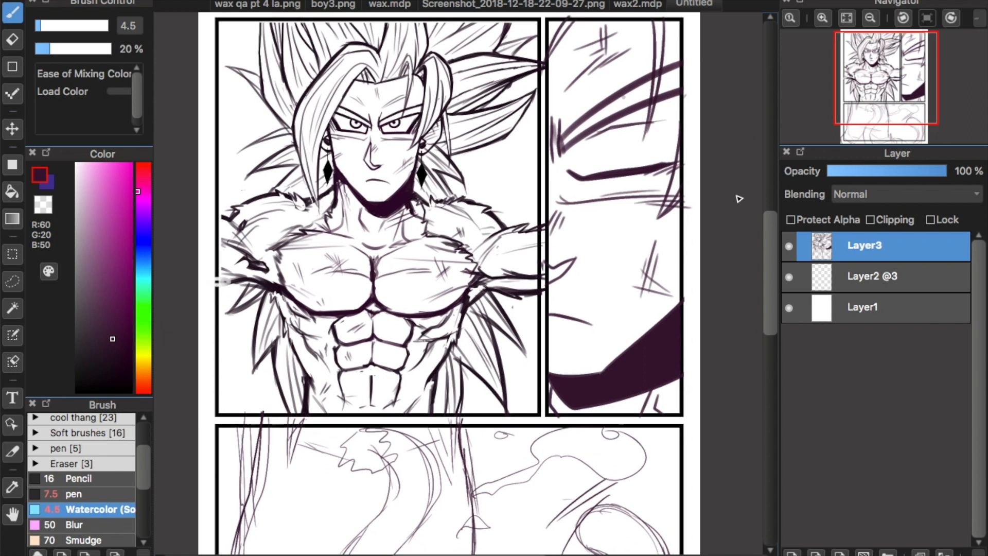
Step: Examine the rough comic page sketch, hiding and showing Layer3 to compare it with the empty panel borders
scroll(739, 199, "down", 1)
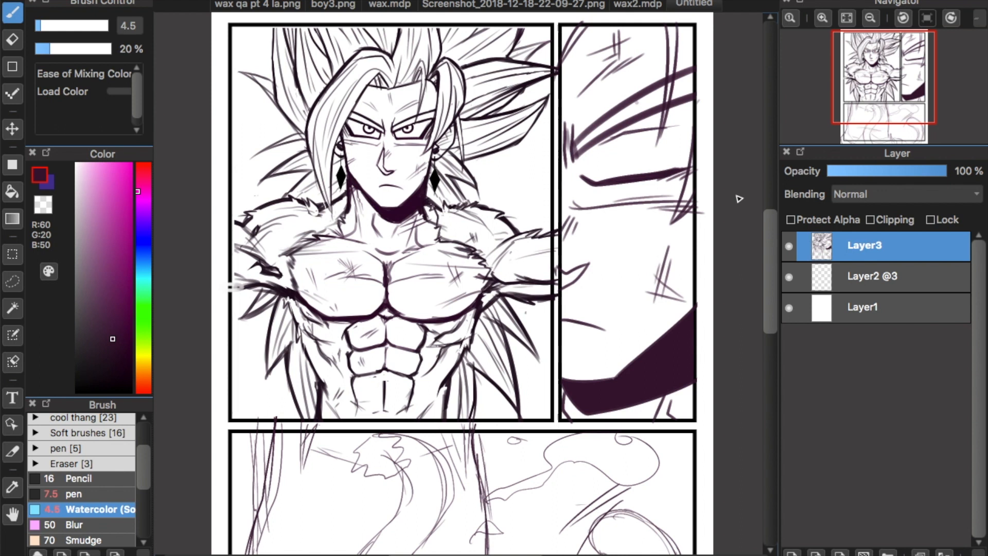
scroll(740, 199, "down", 1)
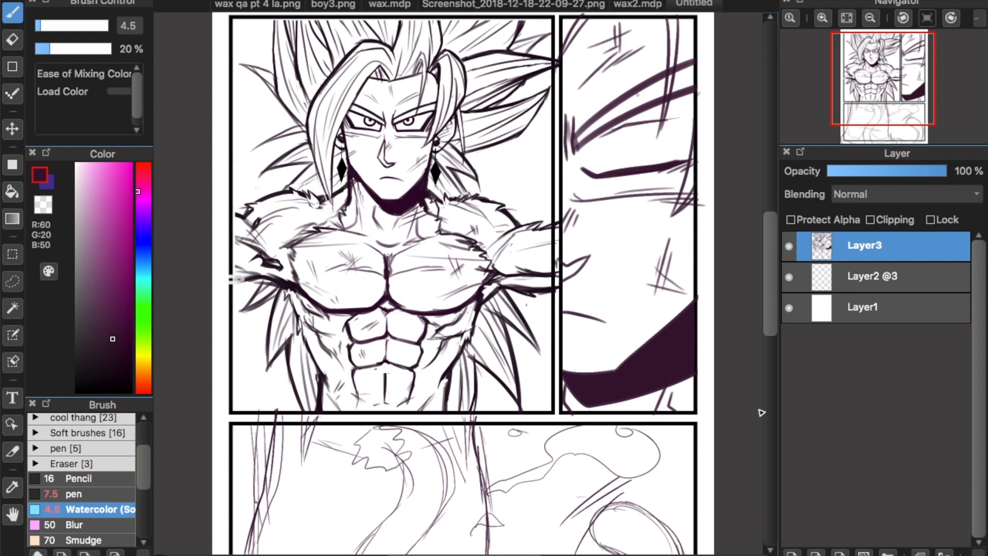
scroll(762, 413, "up", 2)
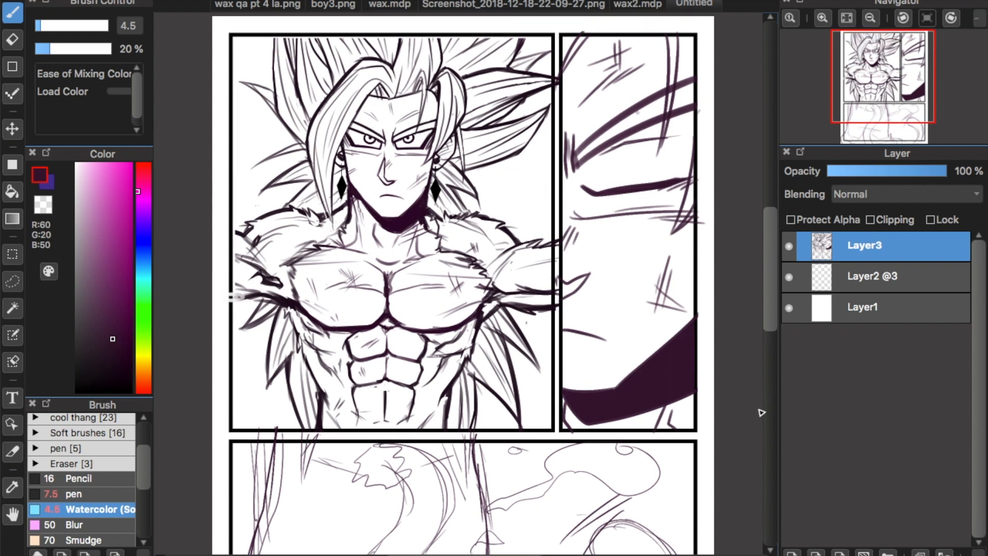
scroll(762, 413, "down", 2)
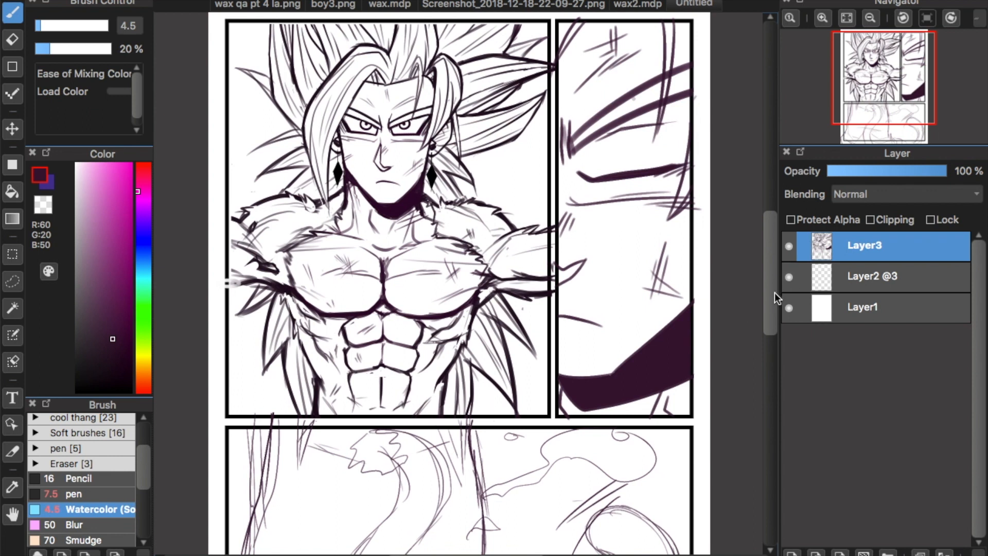
left_click(790, 248)
scroll(353, 284, "down", 5)
scroll(354, 284, "down", 3)
scroll(353, 284, "up", 10)
scroll(354, 284, "down", 2)
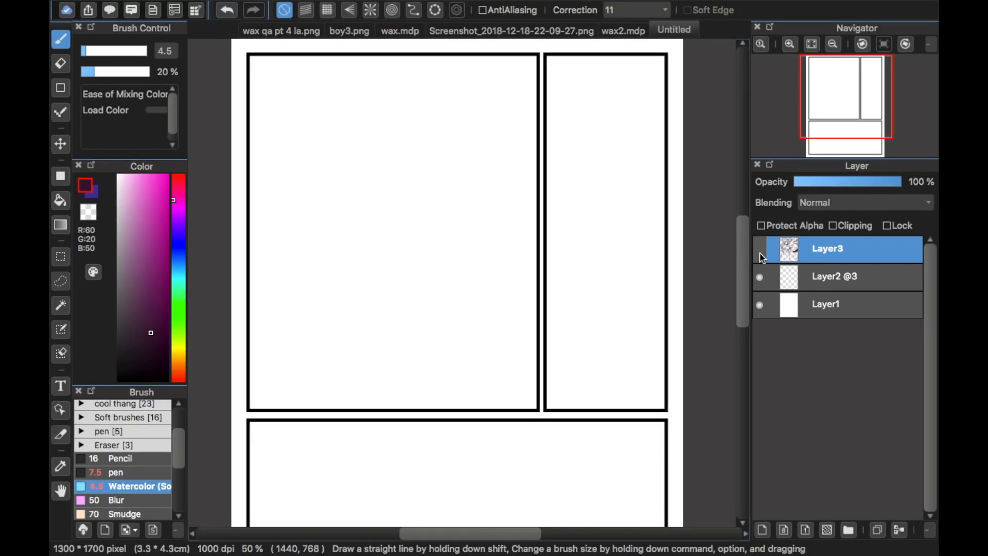
left_click(761, 252)
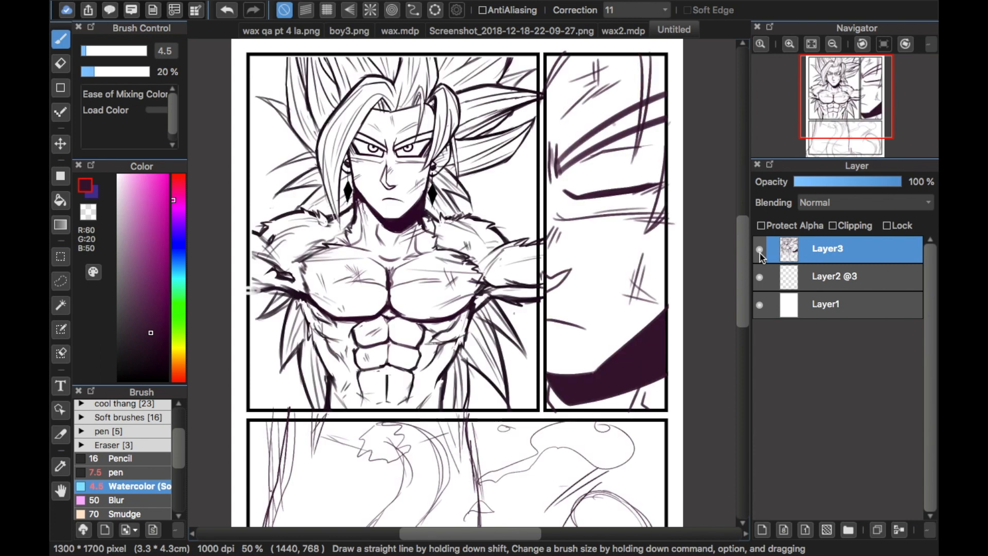
scroll(533, 209, "down", 3)
scroll(532, 209, "up", 3)
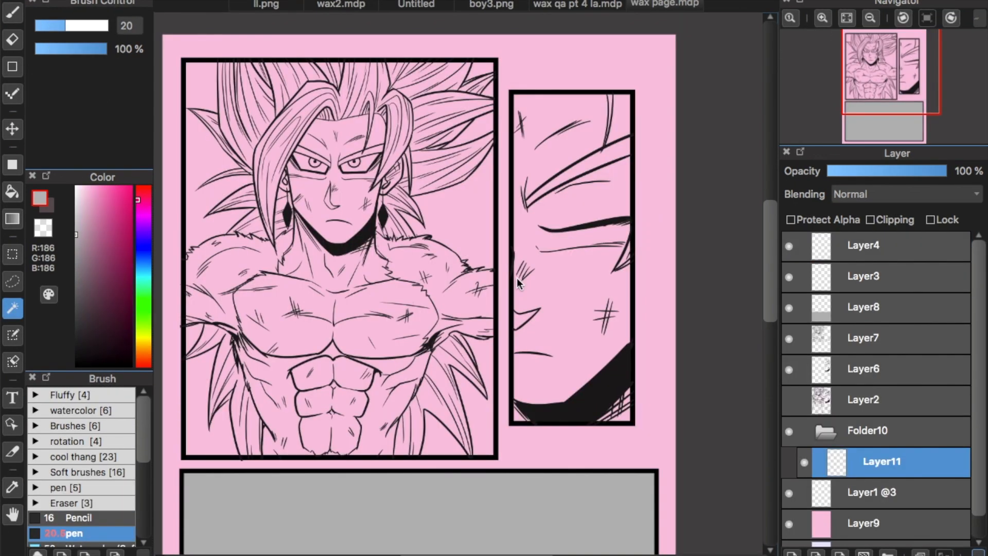
Step: Examine the inked line art of the character in the large panel of the wax page
scroll(517, 277, "left", 3)
scroll(516, 277, "right", 2)
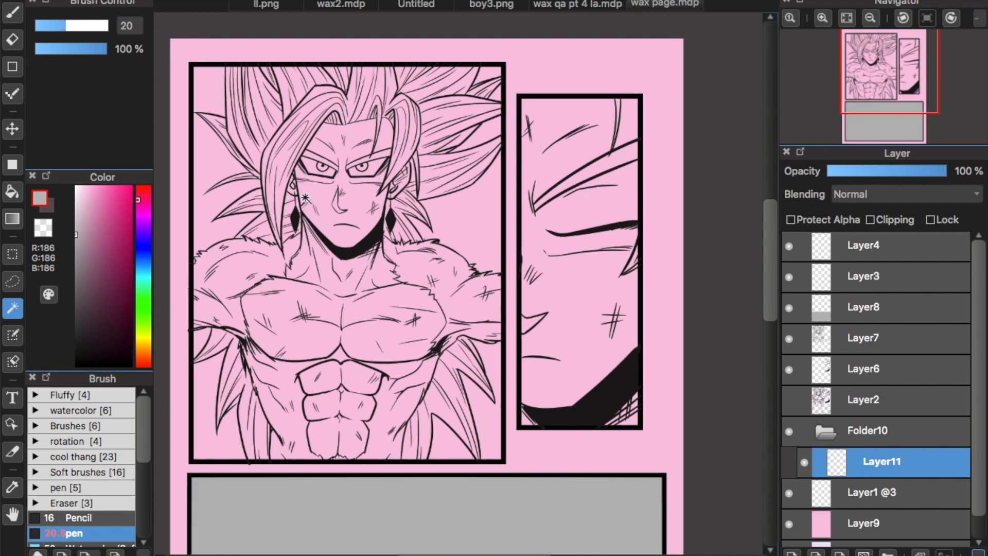
scroll(305, 197, "up", 2)
scroll(305, 198, "left", 3)
scroll(306, 197, "up", 1)
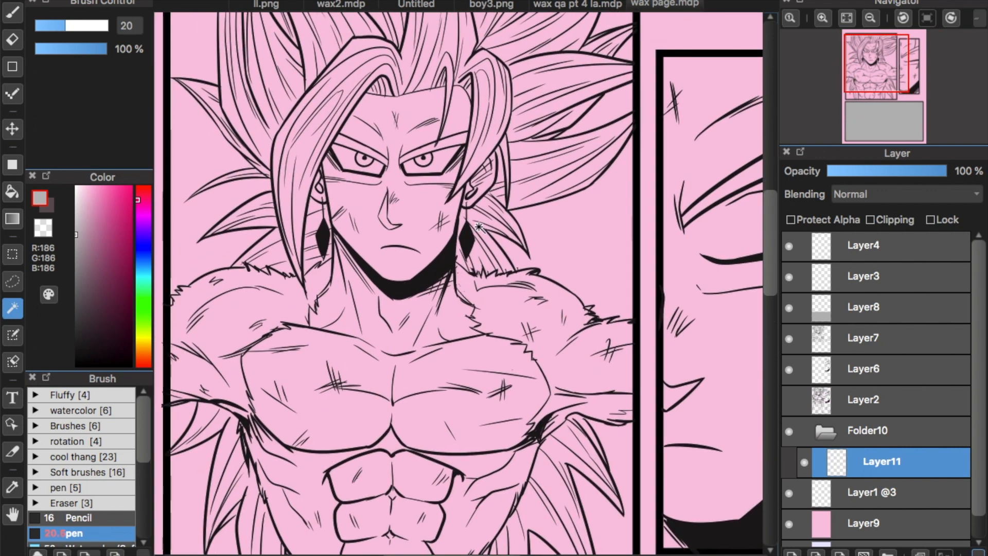
scroll(442, 417, "down", 1)
scroll(442, 417, "right", 1)
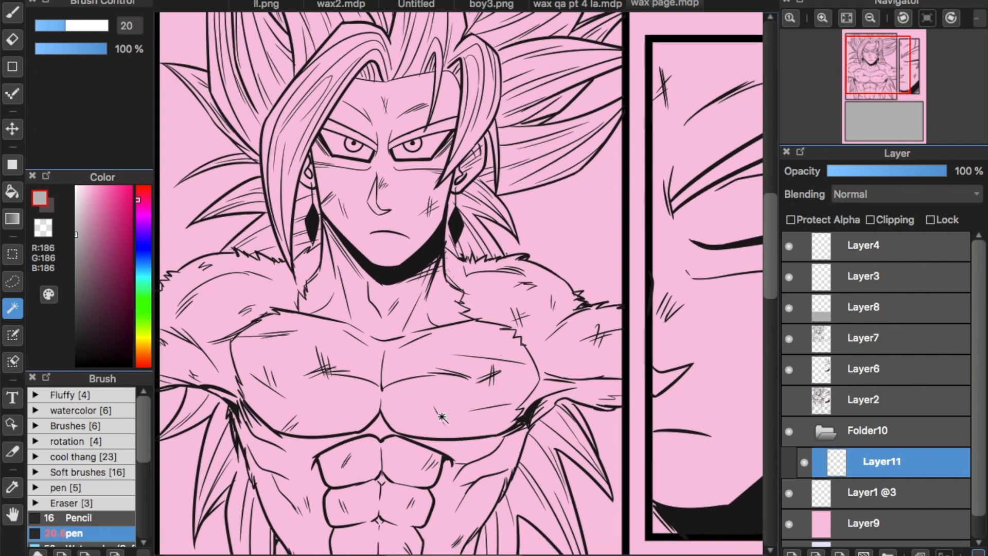
scroll(443, 417, "down", 3)
scroll(442, 417, "left", 1)
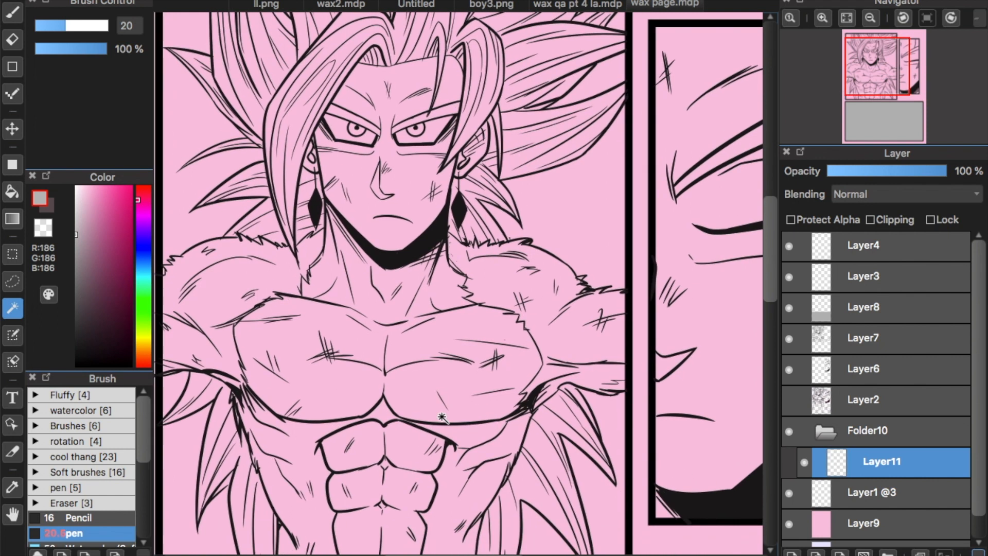
scroll(442, 417, "up", 1)
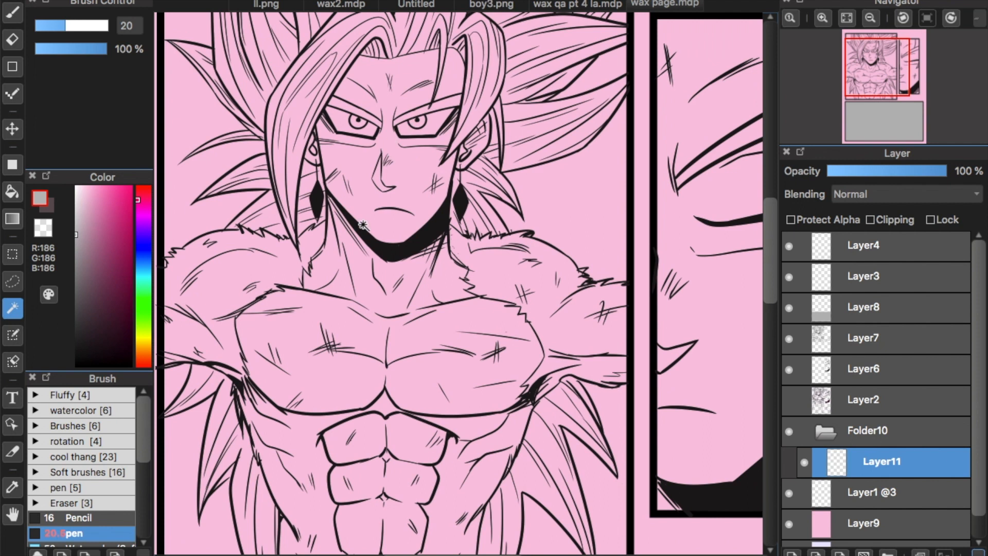
scroll(386, 368, "down", 2)
scroll(386, 368, "right", 1)
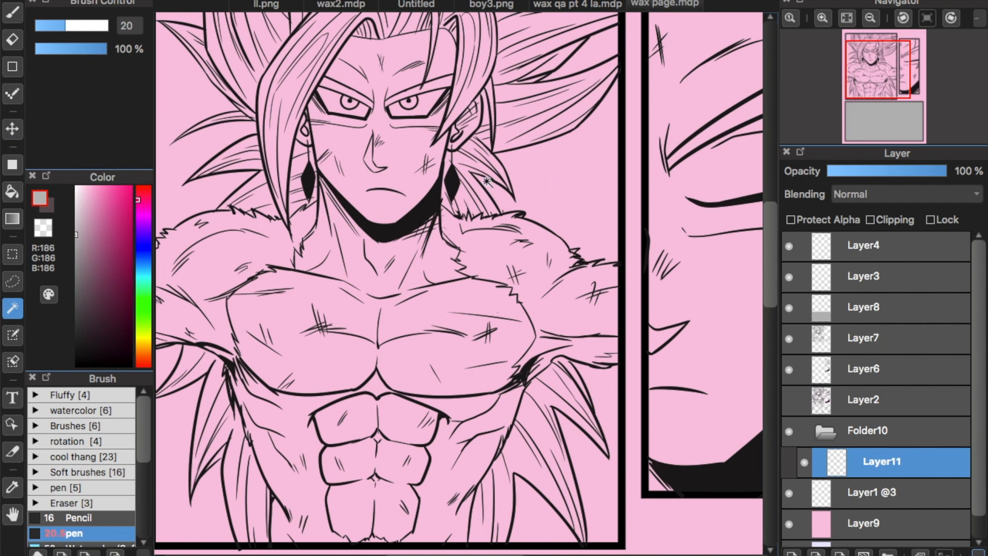
Step: Select the separate background areas around the character's hair one after another with the Magic Wand
left_click(544, 186)
scroll(560, 105, "up", 3)
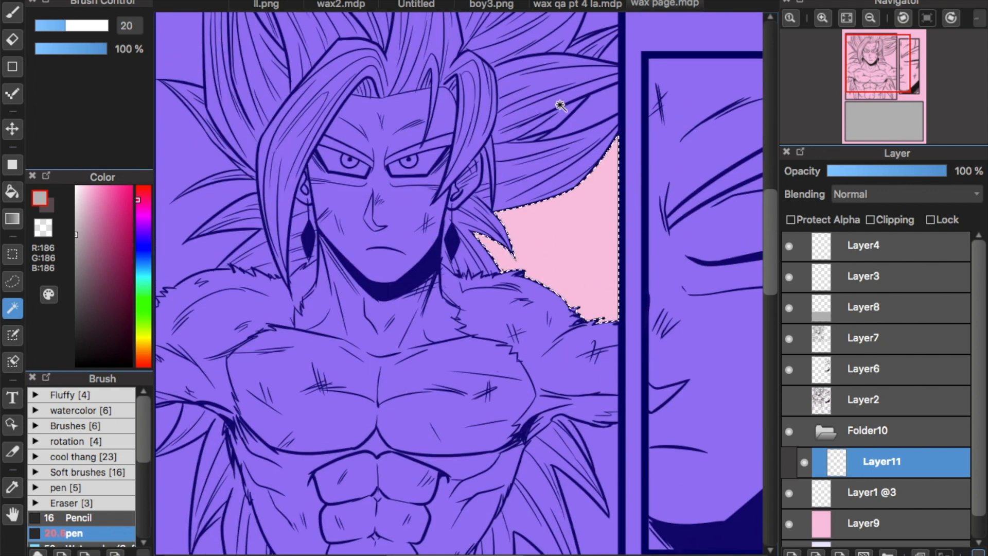
left_click(587, 113)
left_click(195, 248)
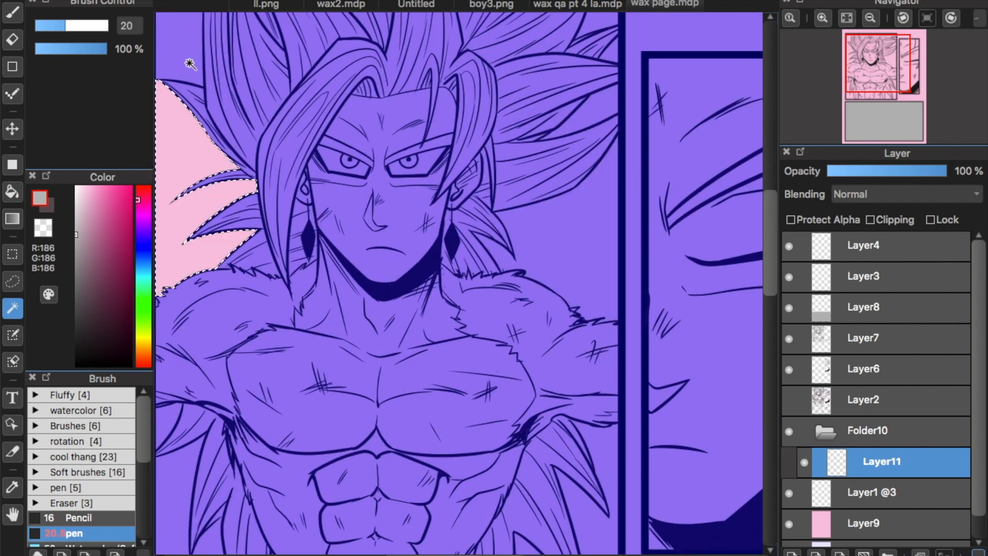
left_click(189, 64)
left_click_drag(774, 219, 776, 225)
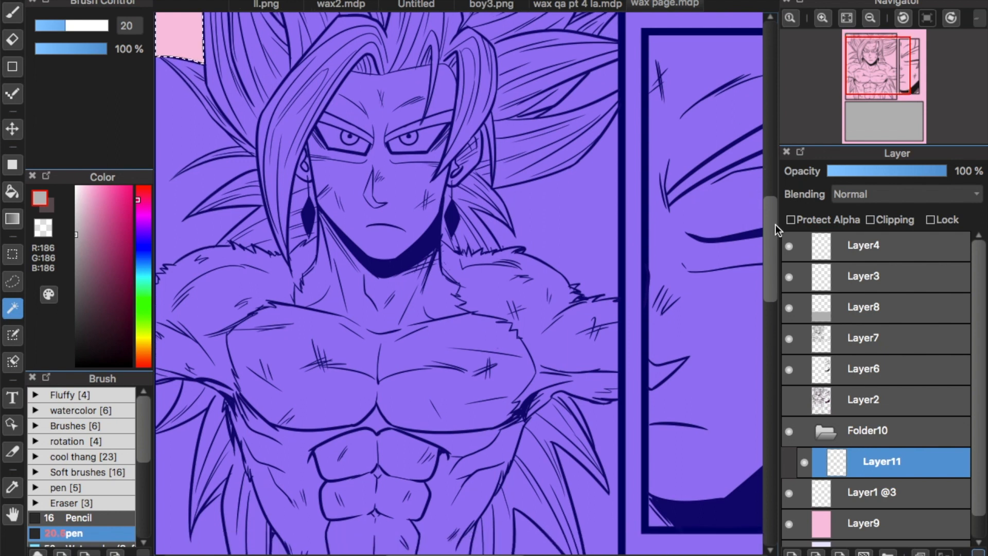
left_click_drag(429, 555, 425, 555)
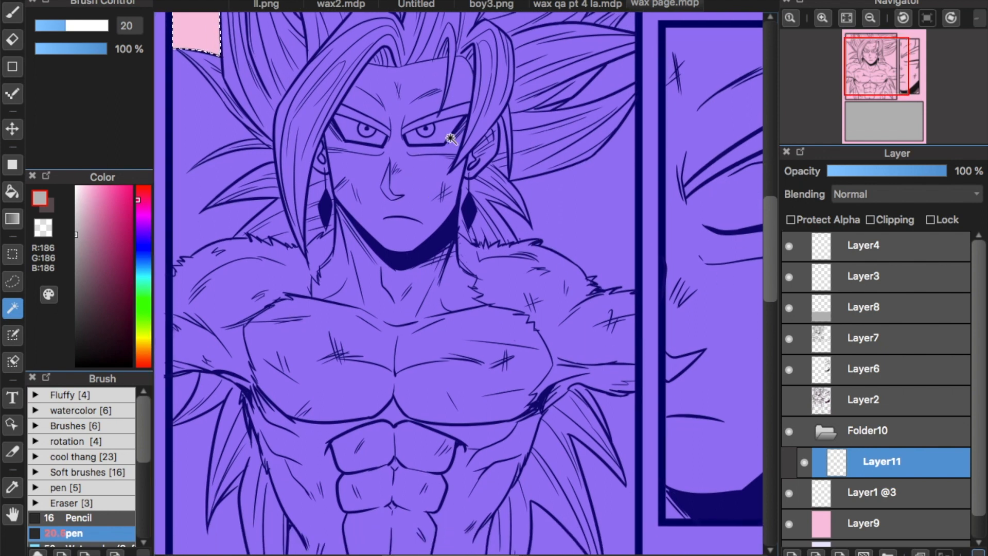
Step: Select the character's face, neck and chest, and abdominal areas in turn with the Magic Wand, ending with the face
left_click(417, 188)
left_click(403, 309)
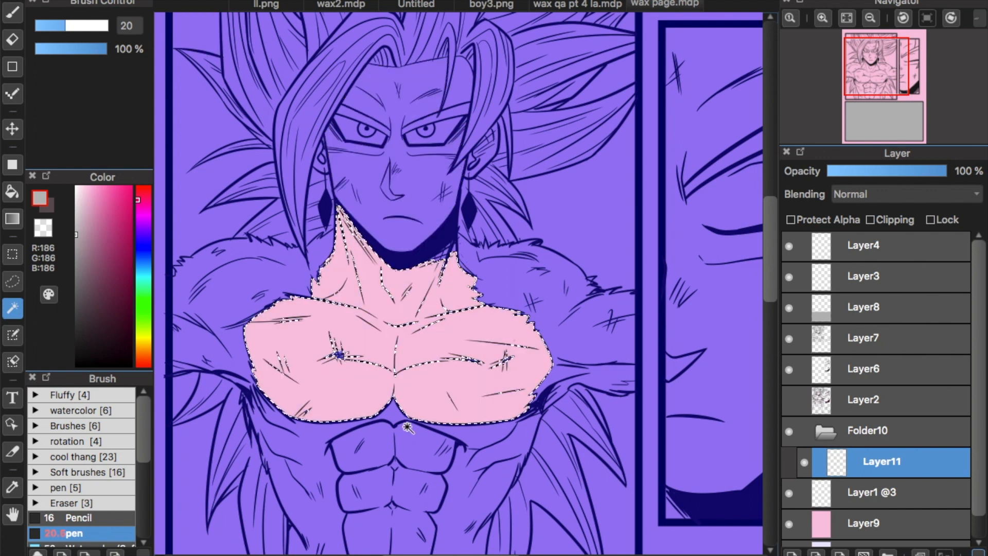
left_click(380, 434)
left_click(371, 493)
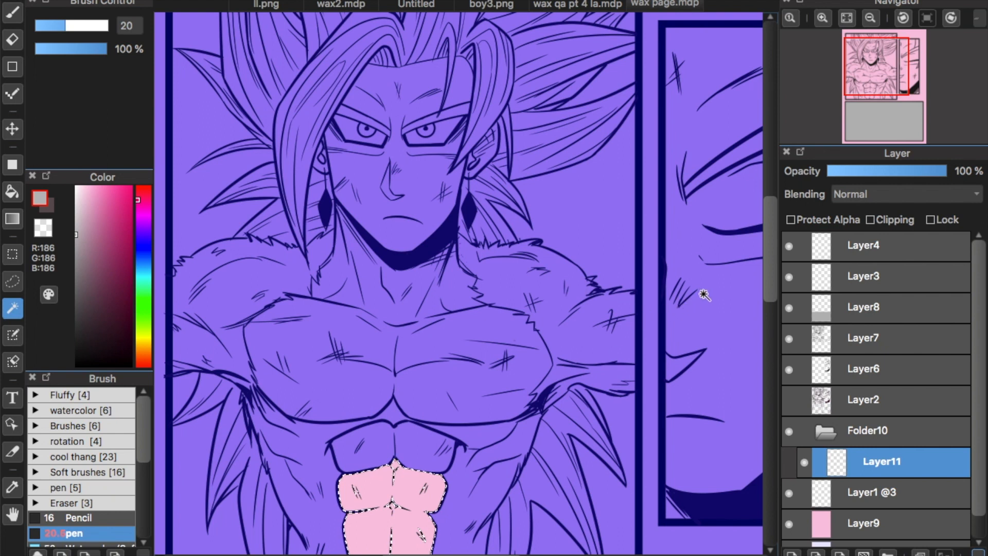
mouse_move(772, 245)
left_mouse_down()
mouse_move(774, 236)
mouse_move(775, 251)
left_mouse_up()
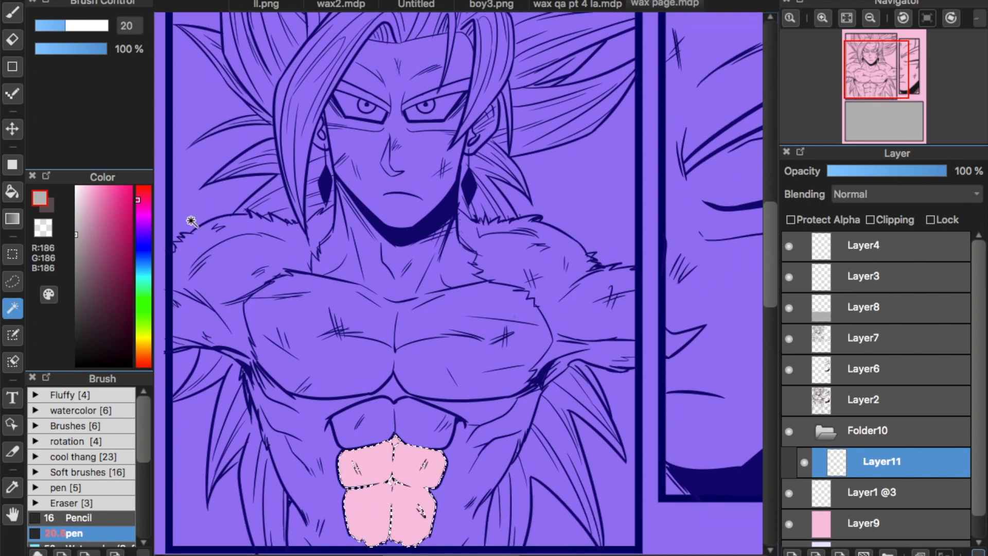
left_click(418, 159)
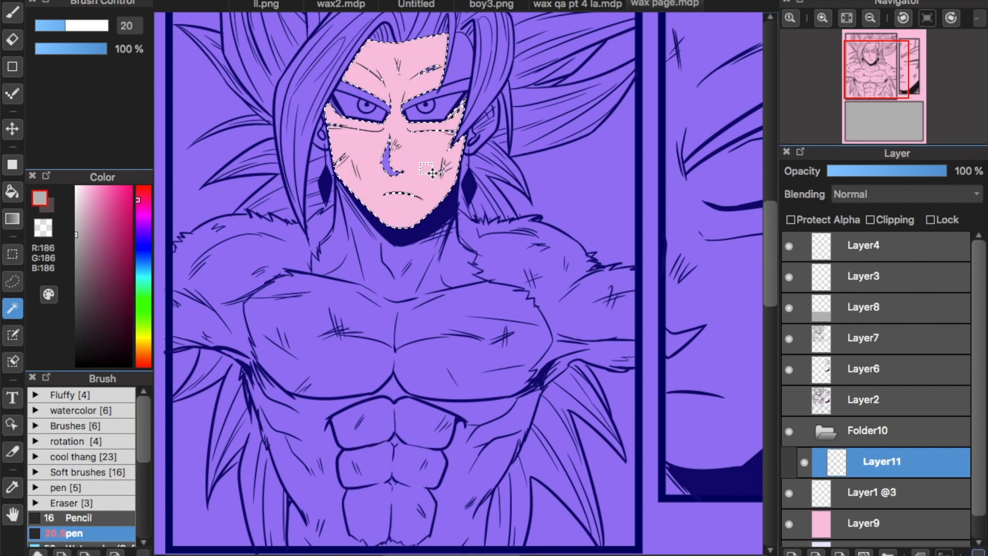
Step: Activate the Select Pen and inspect the face selection for gaps around the small shading lines
left_click(12, 335)
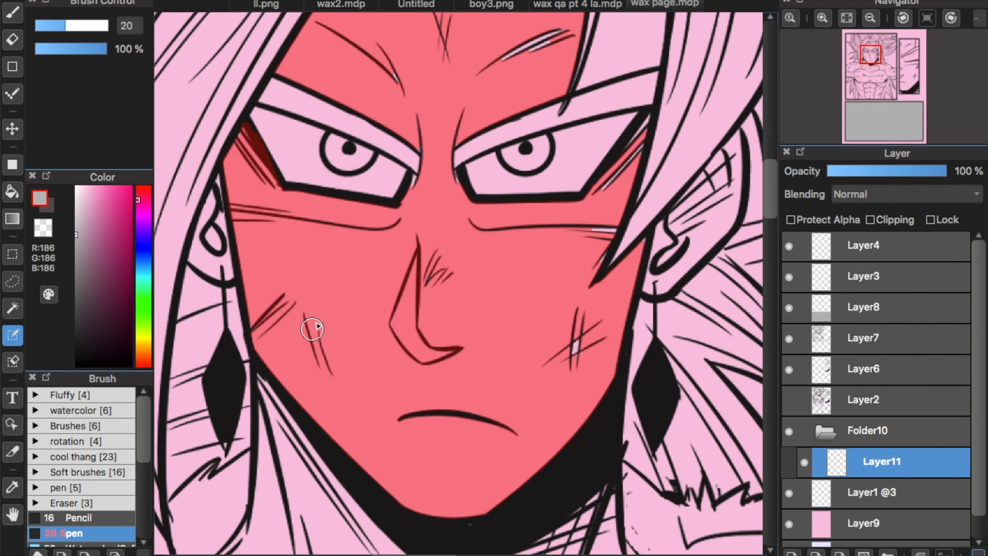
scroll(350, 270, "down", 2)
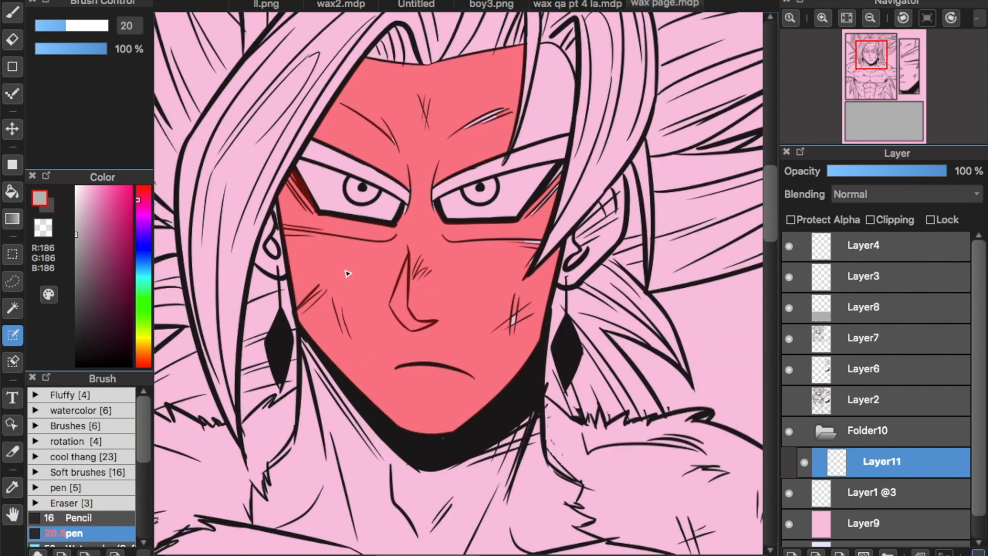
scroll(344, 270, "down", 5)
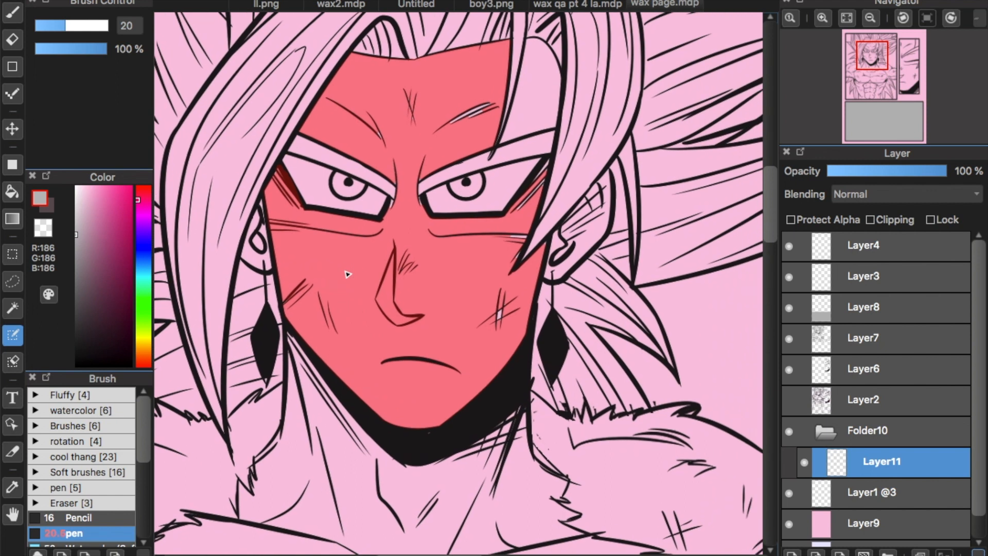
scroll(346, 275, "up", 6)
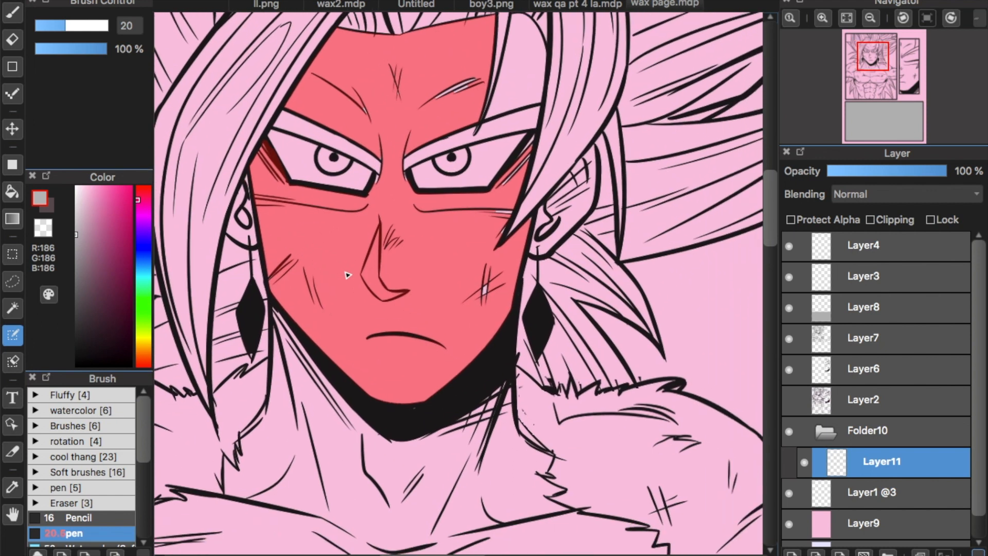
scroll(343, 274, "down", 2)
scroll(345, 276, "down", 6)
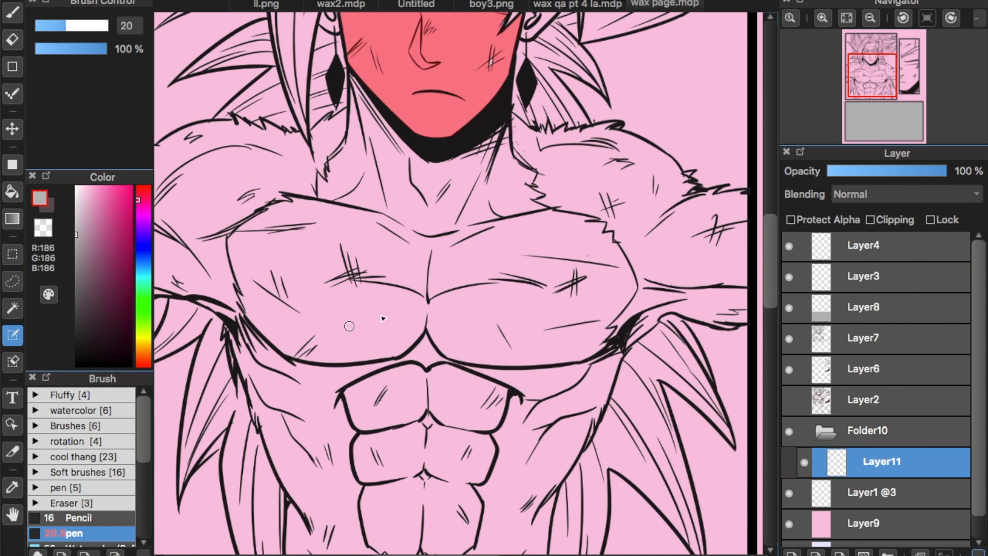
Step: Select the small forehead patch between the hair strands with the Magic Wand, and clear the selection
left_click_drag(778, 241, 774, 209)
left_click(12, 308)
left_click(190, 199)
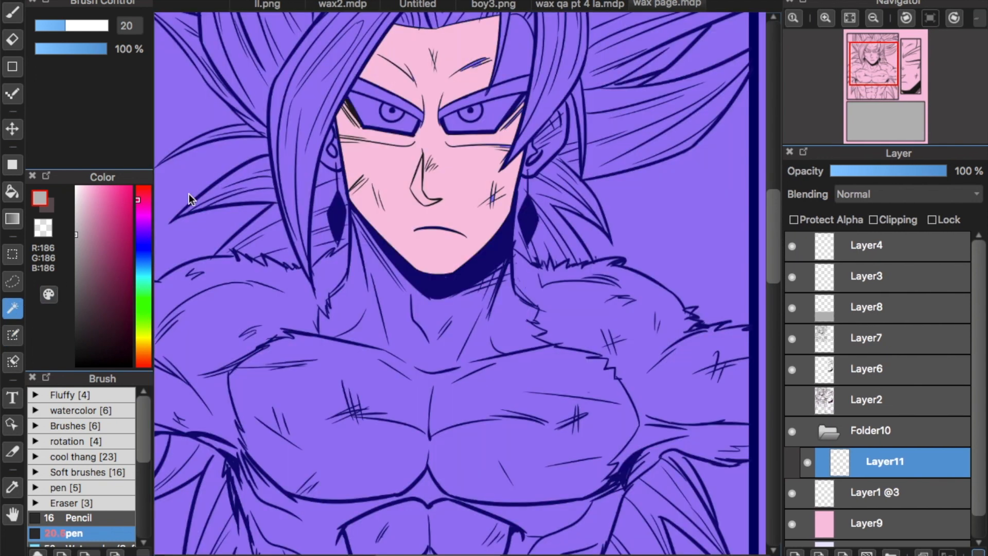
left_click(513, 61)
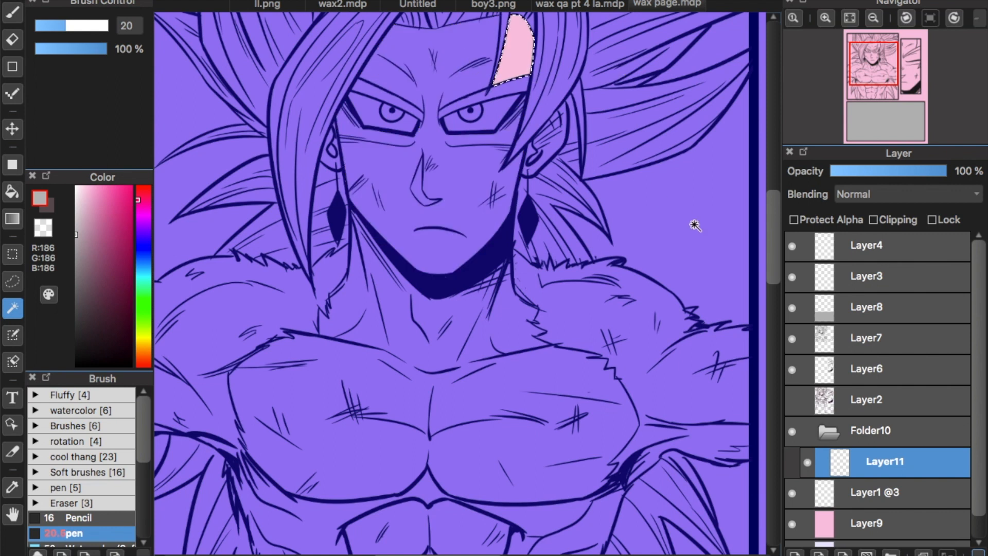
left_click_drag(778, 212, 773, 199)
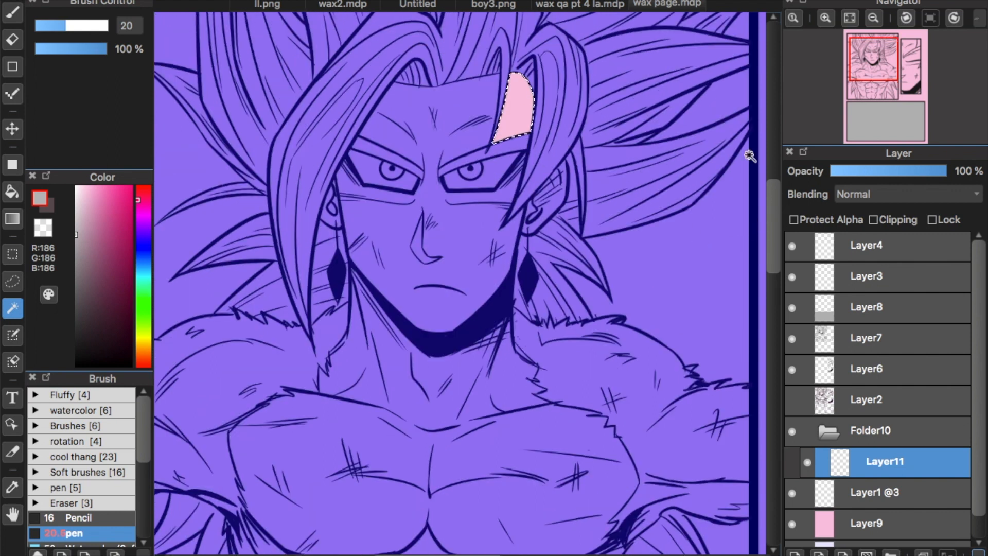
key("ctrl+d")
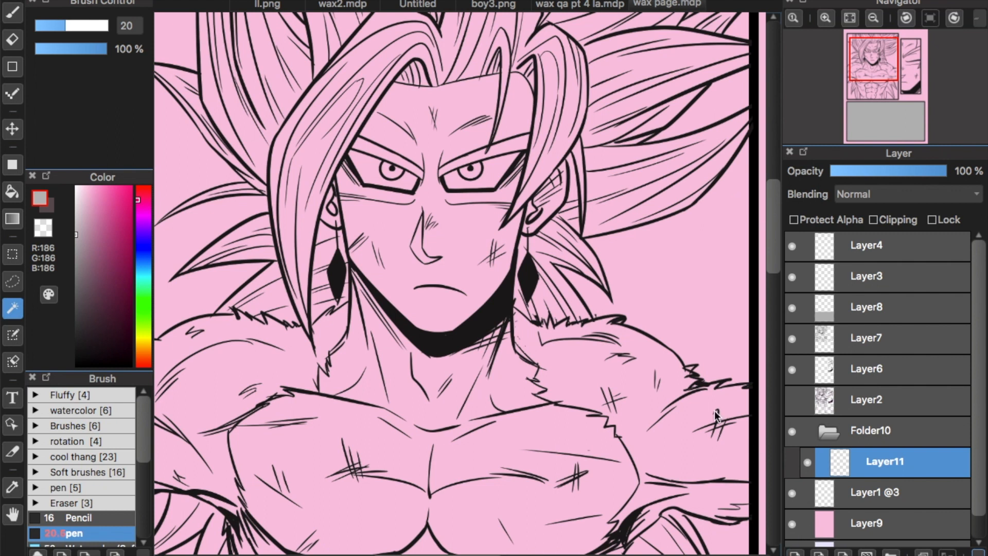
Step: Set the drawing colour to grey with RGB 178, 178, 178 and activate the Bucket tool on Layer11
left_click(75, 240)
scroll(460, 283, "left", 2)
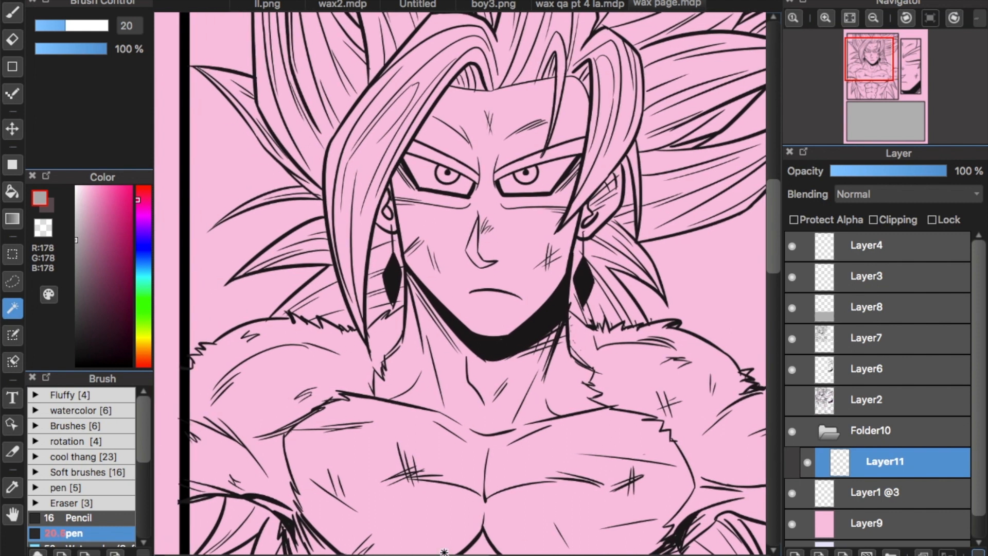
left_click(12, 192)
left_click(530, 193)
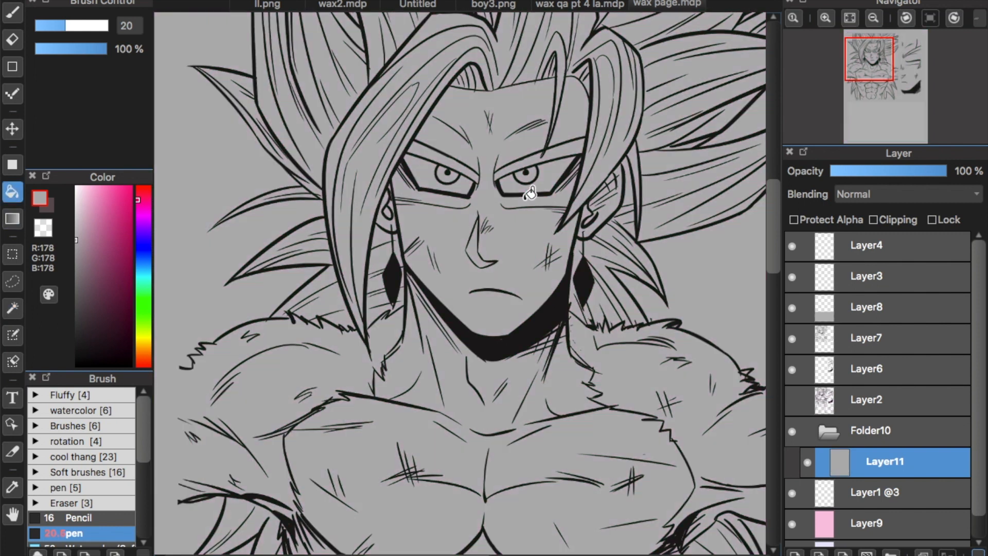
key("ctrl+z")
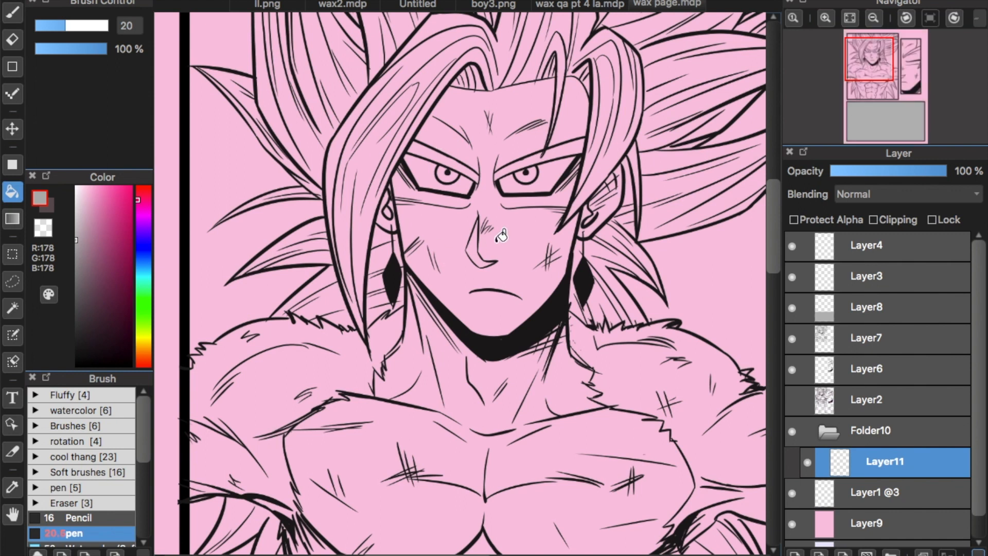
left_click(538, 255)
key("ctrl+z")
Step: Fill the face, the forehead patch between the hair strands, the nose and both ears with the grey
left_click(520, 230)
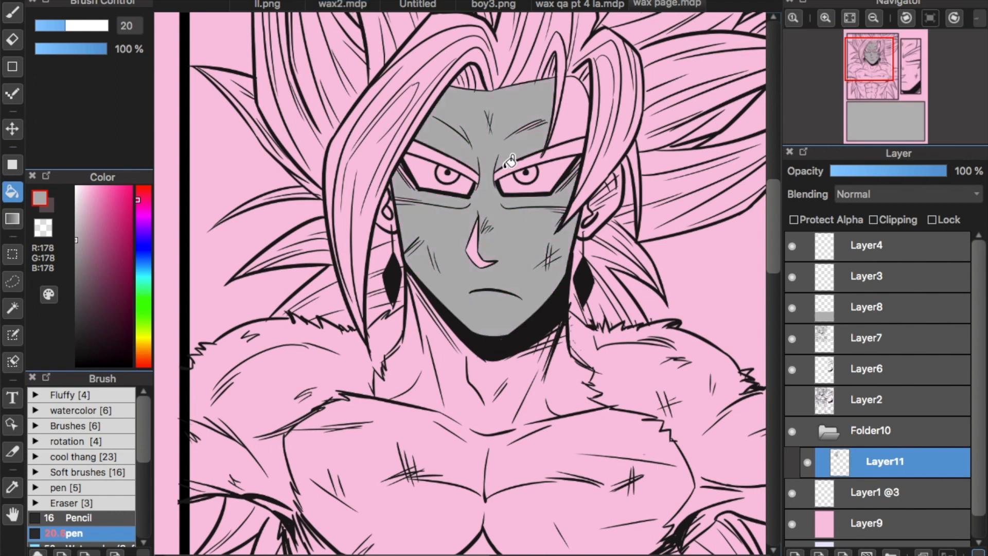
left_click(565, 138)
left_click(481, 242)
left_click(391, 211)
left_click(618, 200)
Step: Fill the neck, chest and abdominal muscles with the same grey
left_click_drag(776, 232, 776, 267)
left_click(435, 214)
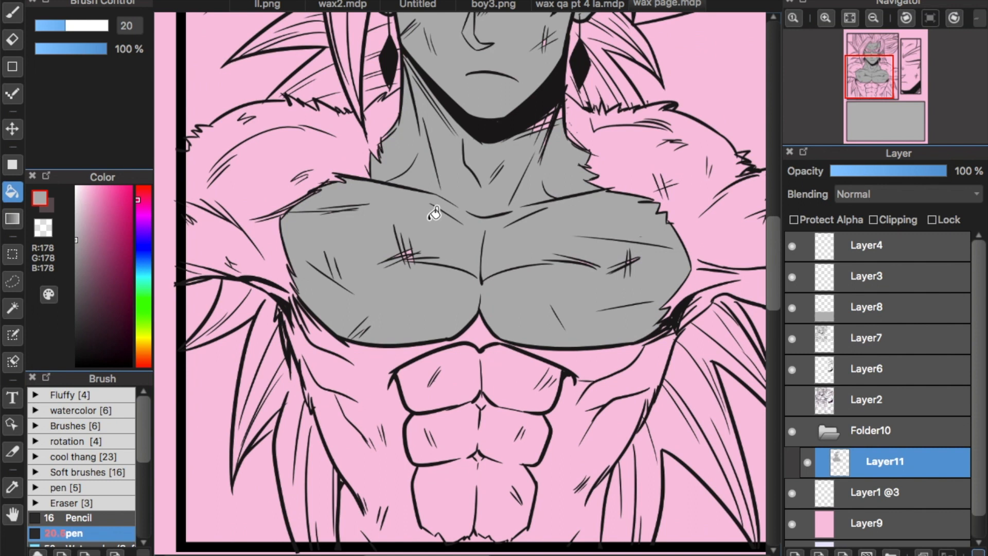
left_click(455, 370)
left_click(502, 430)
Step: Paint grey with the pen brush over the unfilled gaps between the eye's outer corner and the ear
left_click_drag(774, 255, 771, 224)
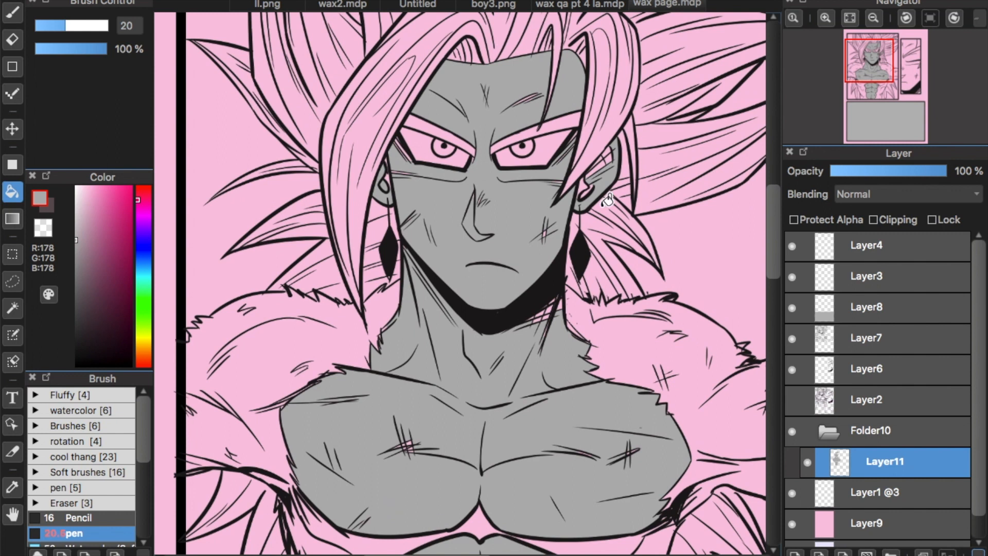
left_click(12, 16)
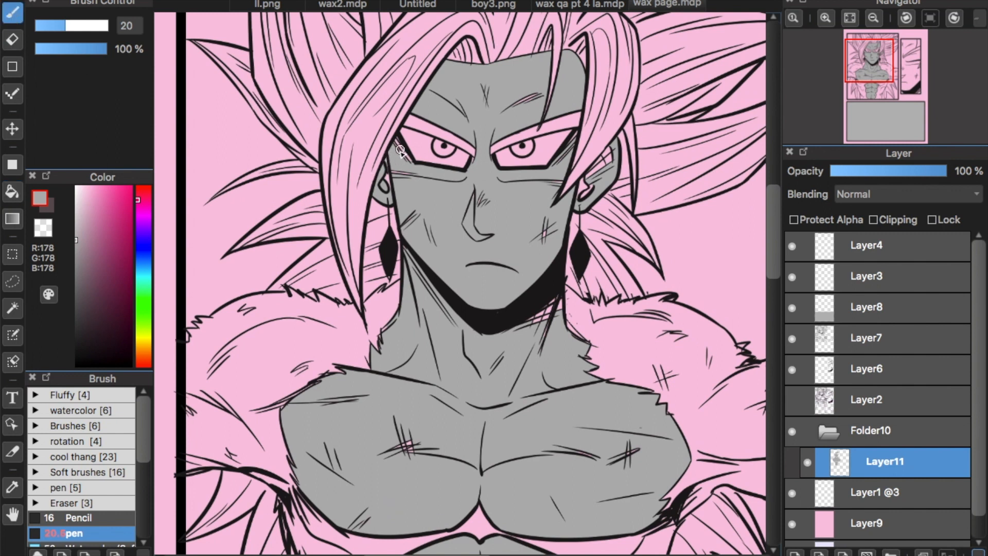
mouse_move(400, 150)
left_mouse_down()
mouse_move(412, 171)
mouse_move(401, 161)
mouse_move(405, 169)
mouse_move(382, 182)
left_mouse_up()
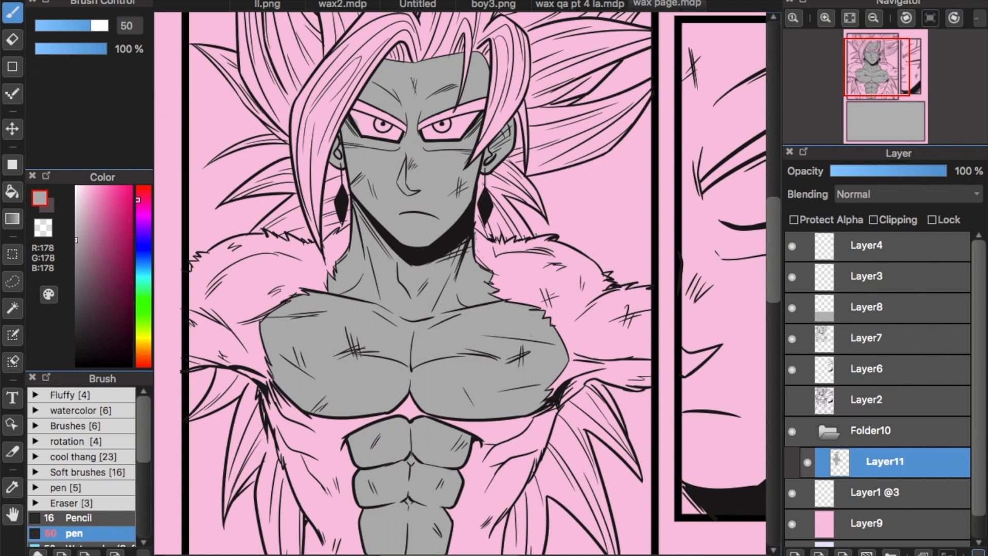
Step: Bring up the Material window and add a new layer clipped to Layer11
left_click(103, 1)
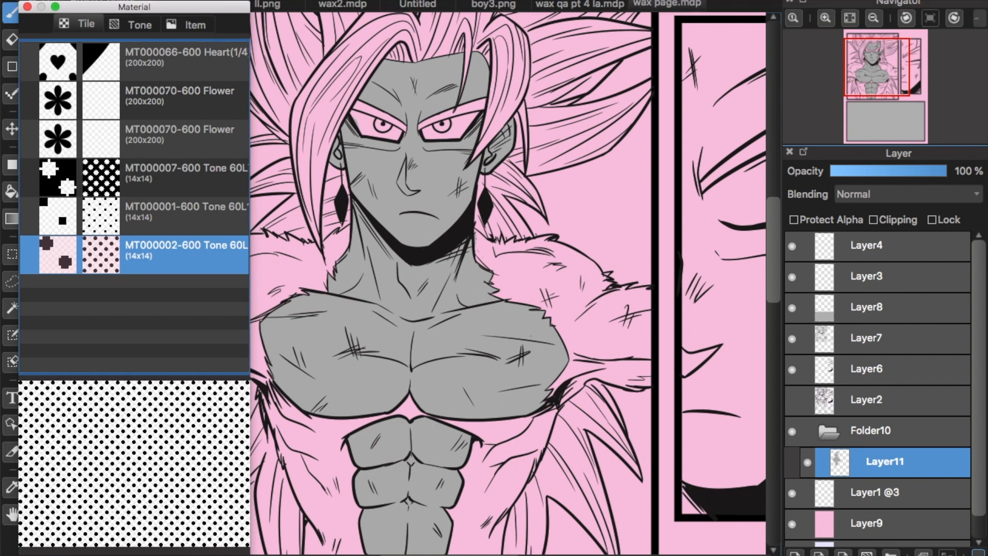
left_click_drag(106, 8, 96, 0)
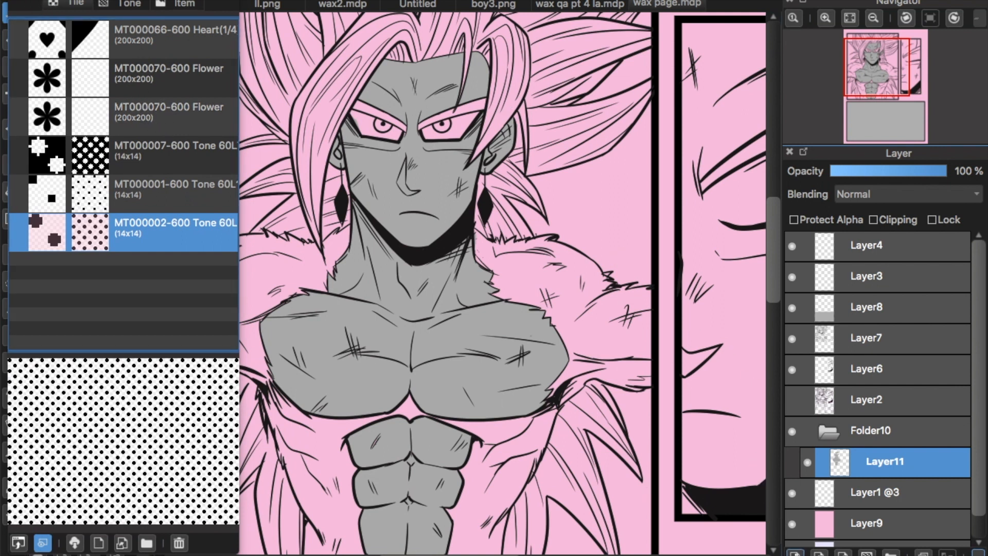
left_click(796, 554)
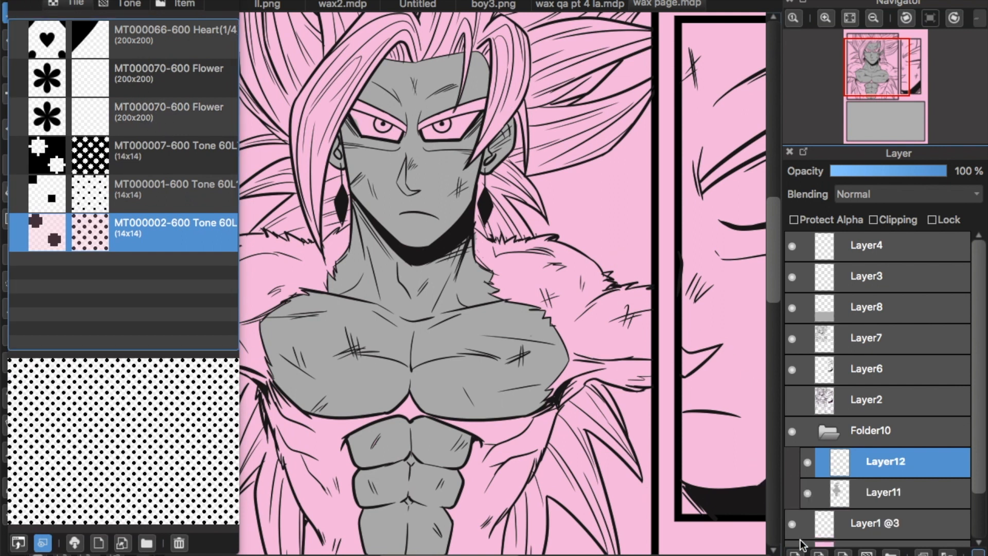
left_click(875, 220)
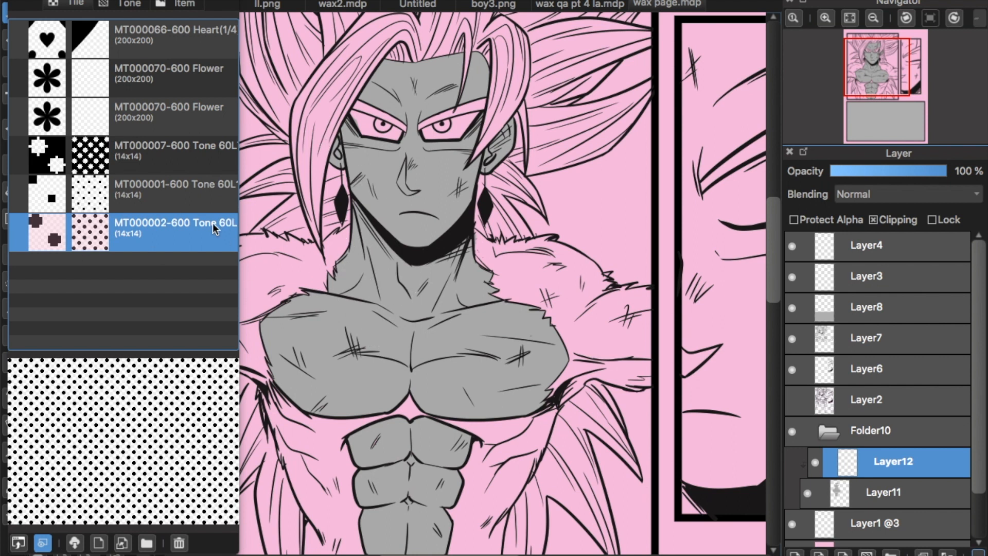
Step: Place the MT000002-600 tone on Layer12, rotated -16 degrees and scaled to 38 %
left_click_drag(193, 223, 436, 347)
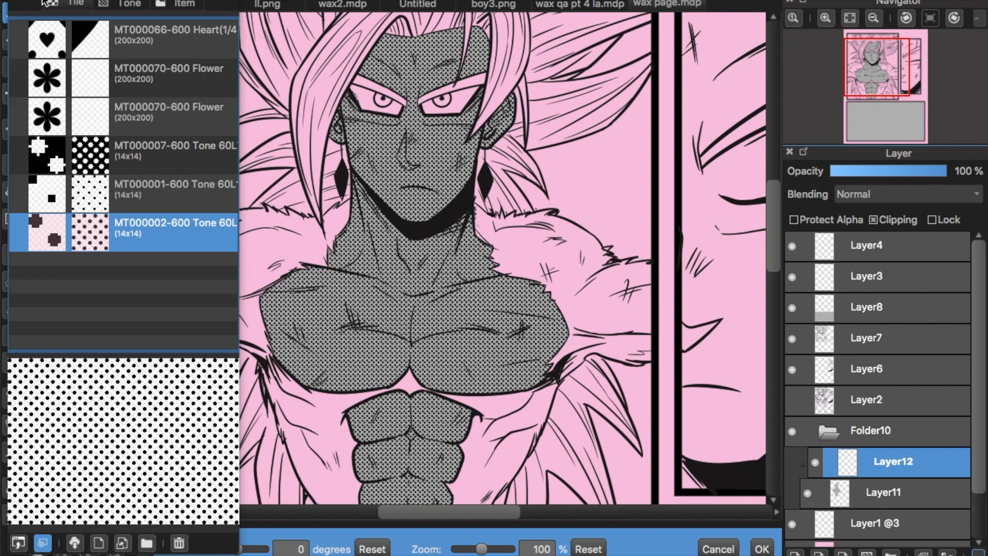
left_click(12, 3)
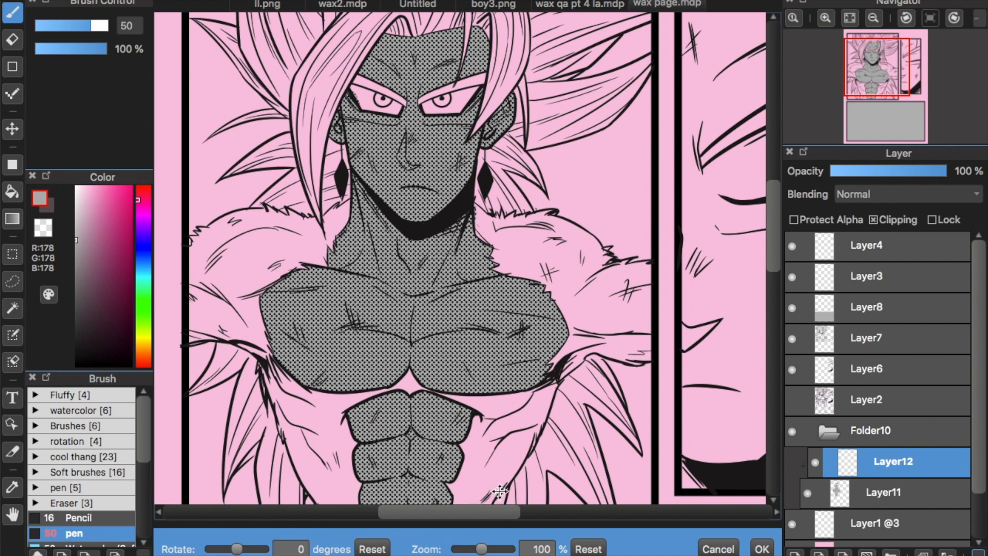
left_click_drag(246, 551, 243, 551)
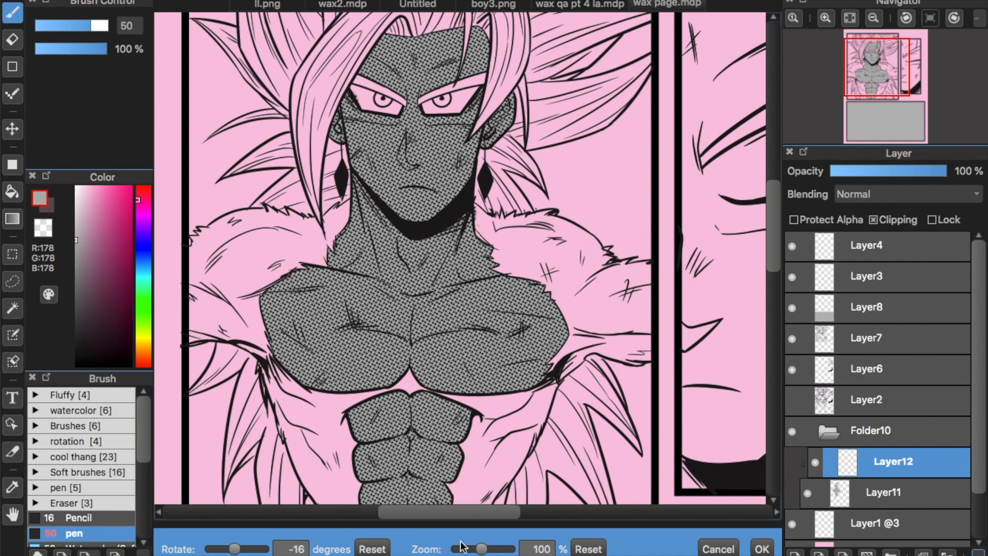
mouse_move(485, 550)
left_mouse_down()
mouse_move(499, 550)
mouse_move(471, 551)
left_mouse_up()
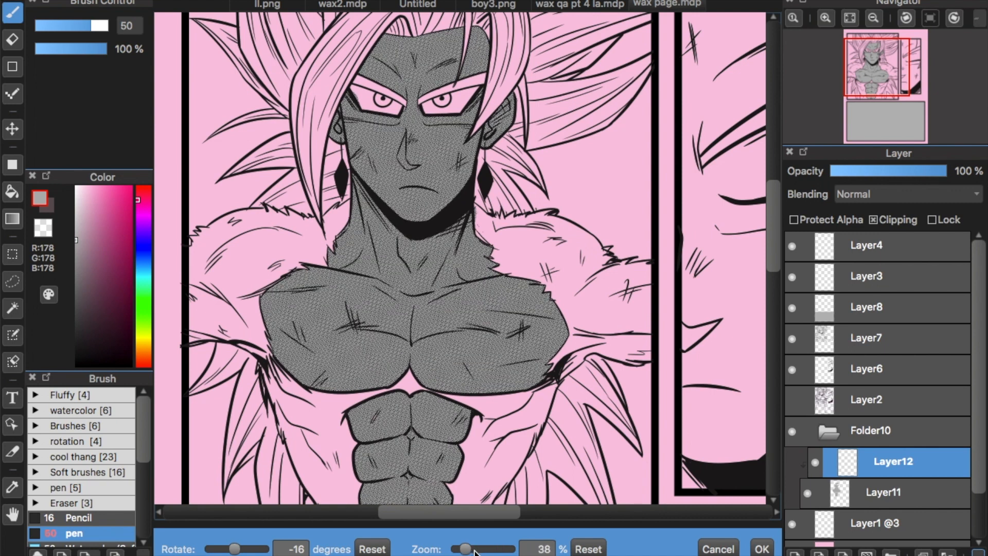
key("Return")
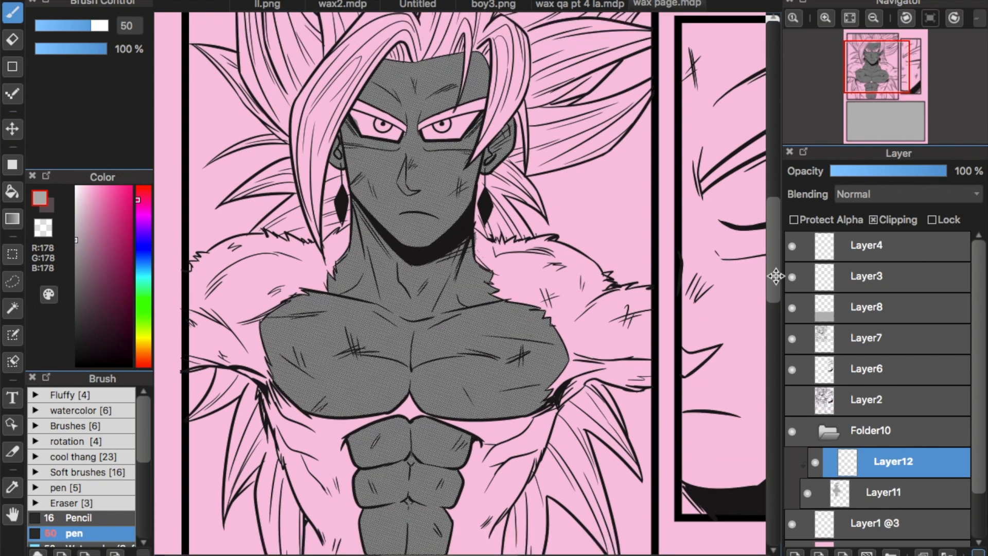
scroll(778, 273, "up", 3)
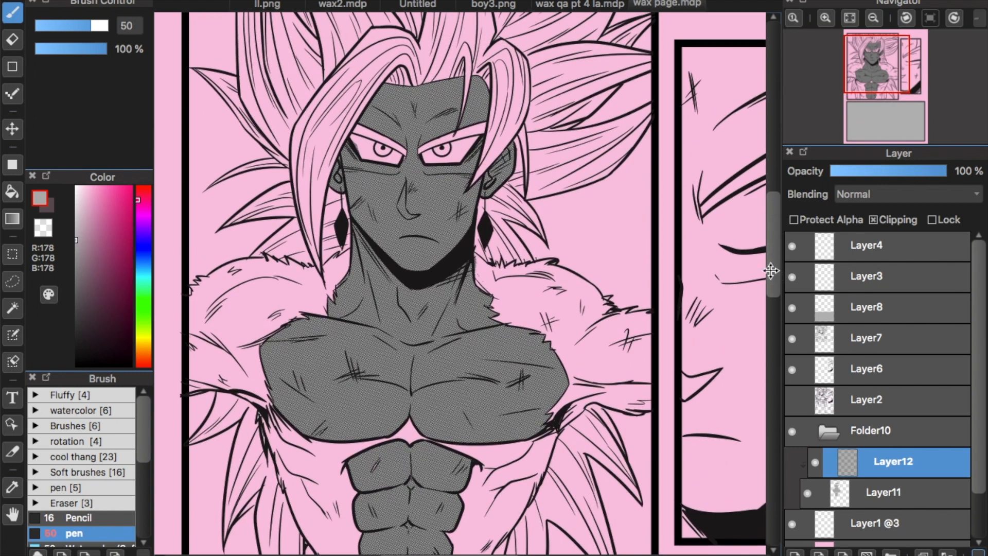
Step: Hide the tone on Layer12 and load the painted area of Layer11 as a selection
left_click(808, 490)
left_click(810, 491)
left_click(815, 462)
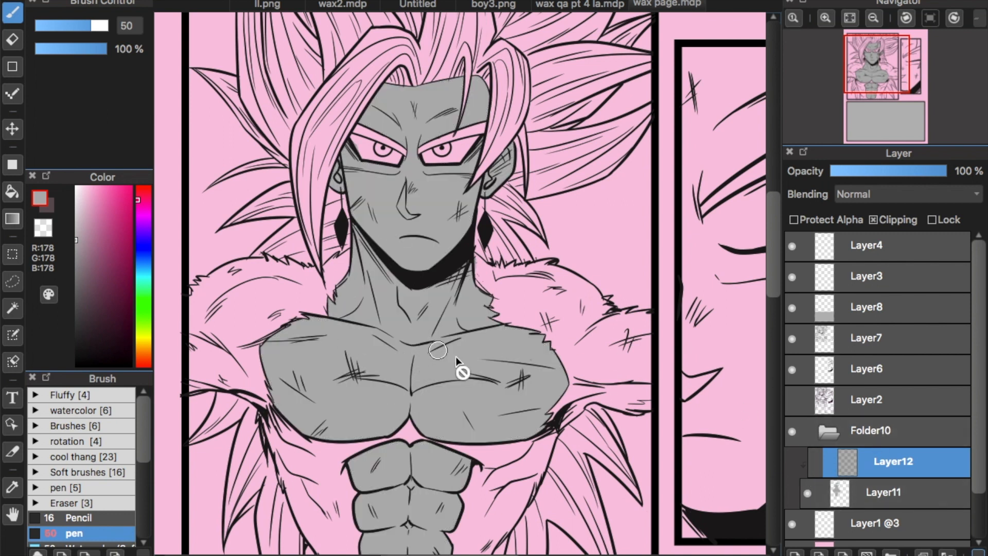
left_click(875, 492)
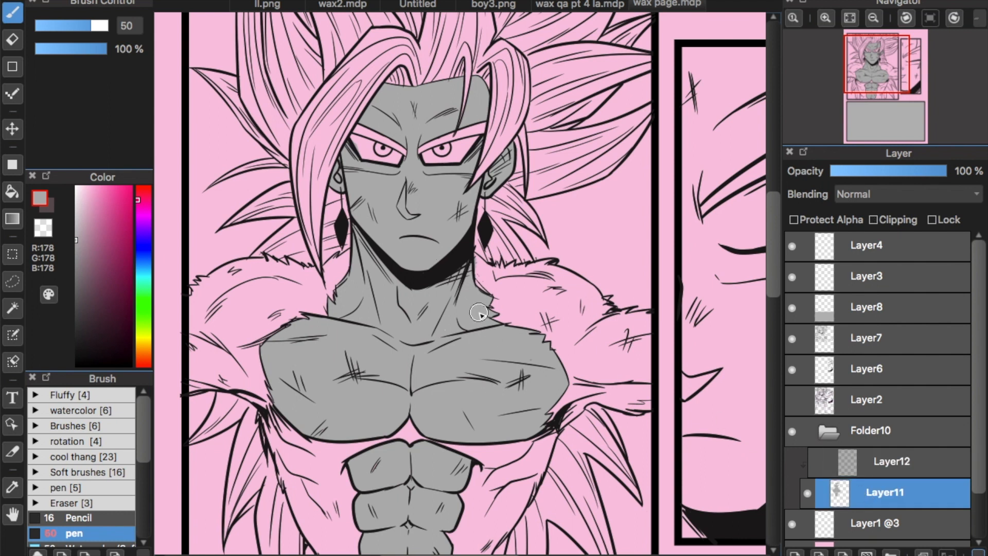
double_click(842, 495, "ctrl")
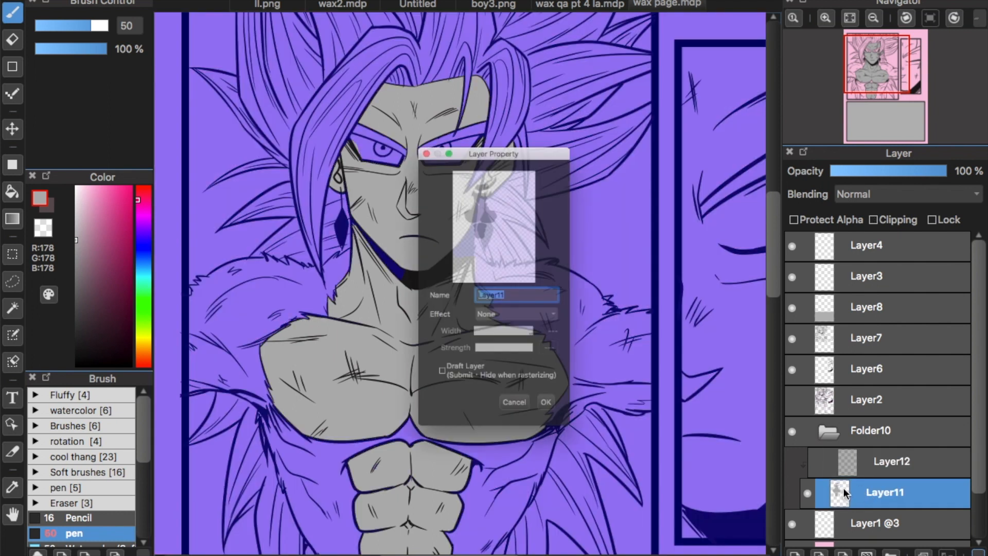
left_click(565, 443)
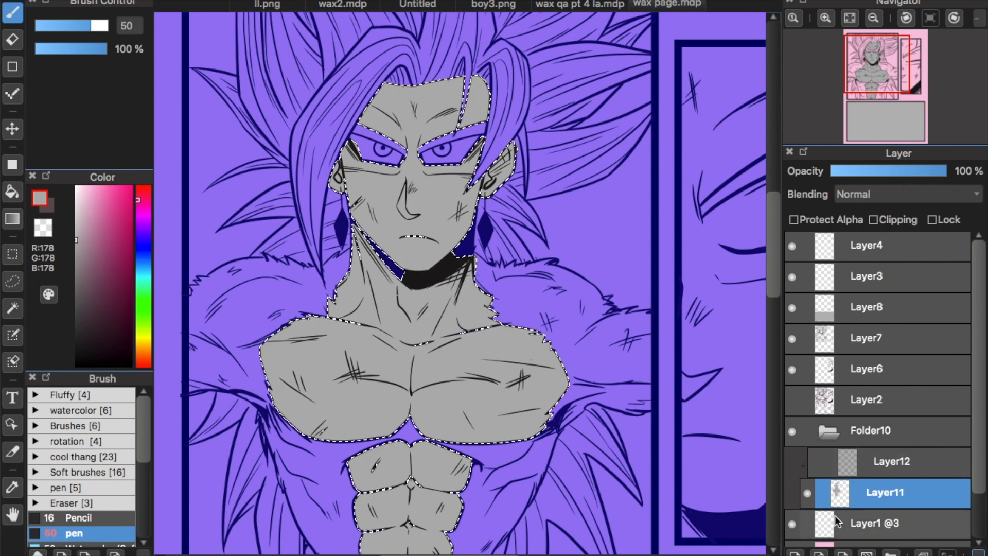
Step: Place the MT000001-600 tone at 100 % inside the selection on a new layer above Layer12, clear the selection and hide Layer11
left_click(875, 459)
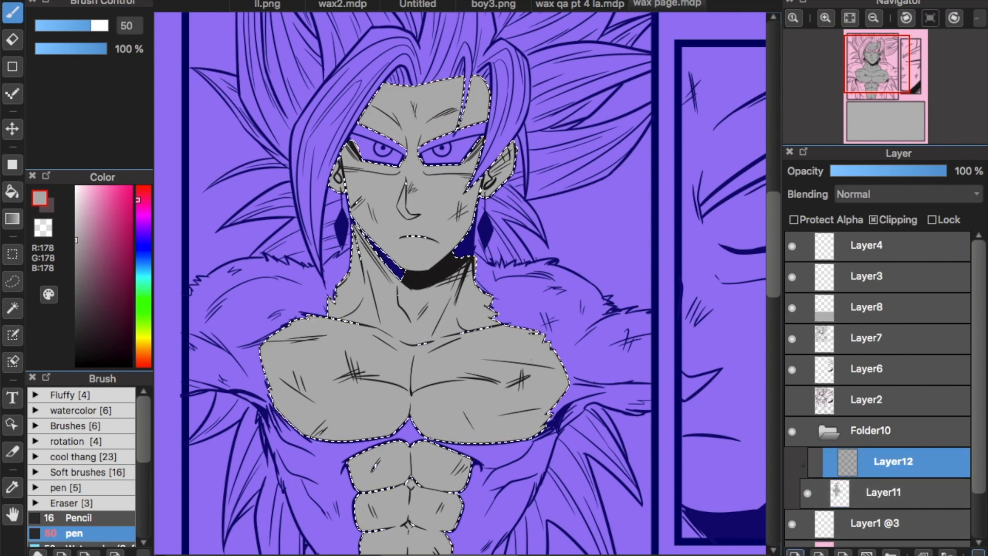
left_click(795, 552)
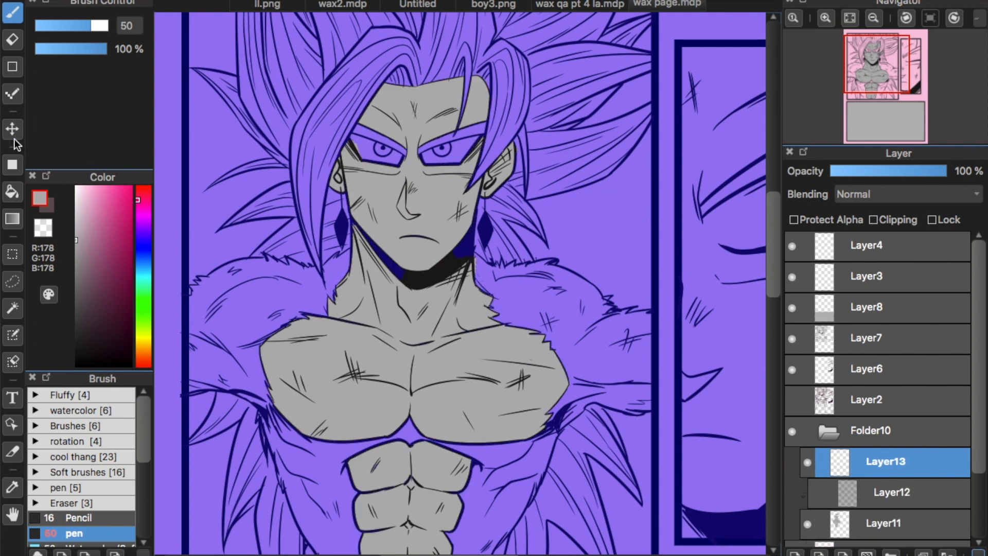
left_click(72, 1)
left_click_drag(180, 205, 486, 319)
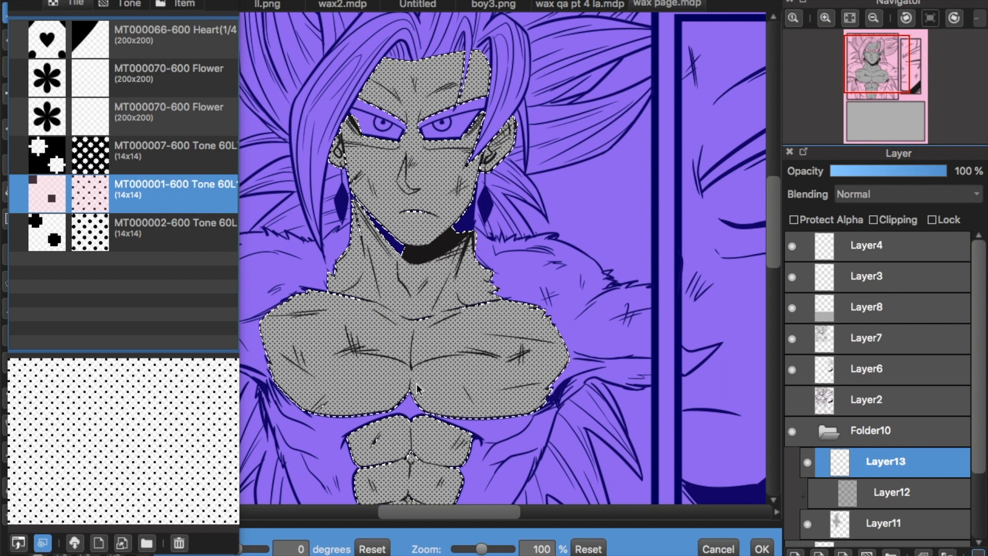
left_click(761, 548)
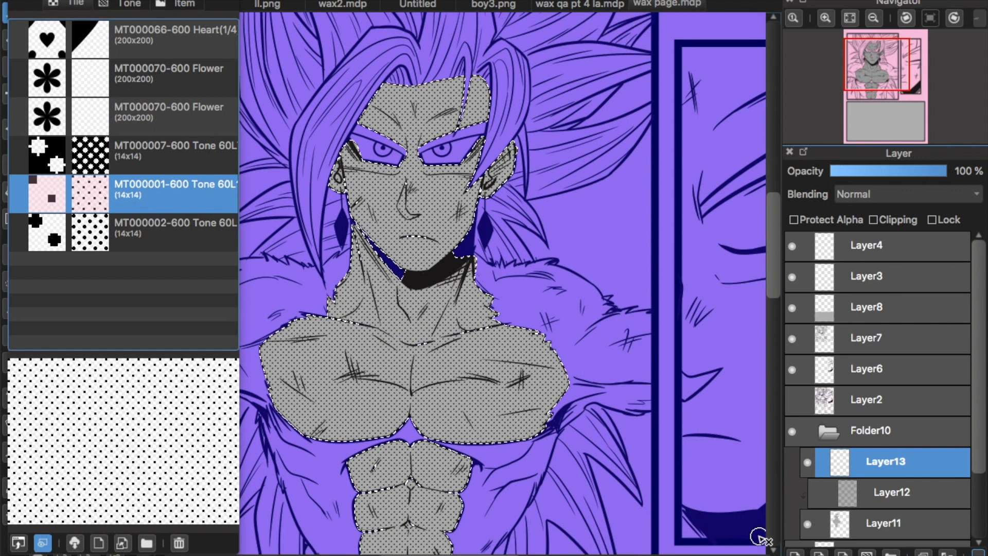
key("ctrl+d")
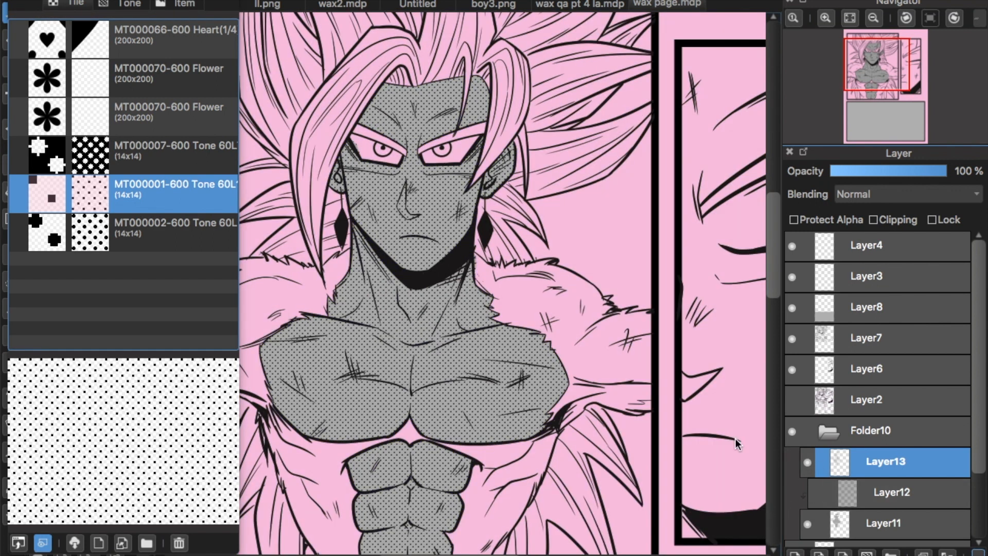
scroll(978, 435, "down", 2)
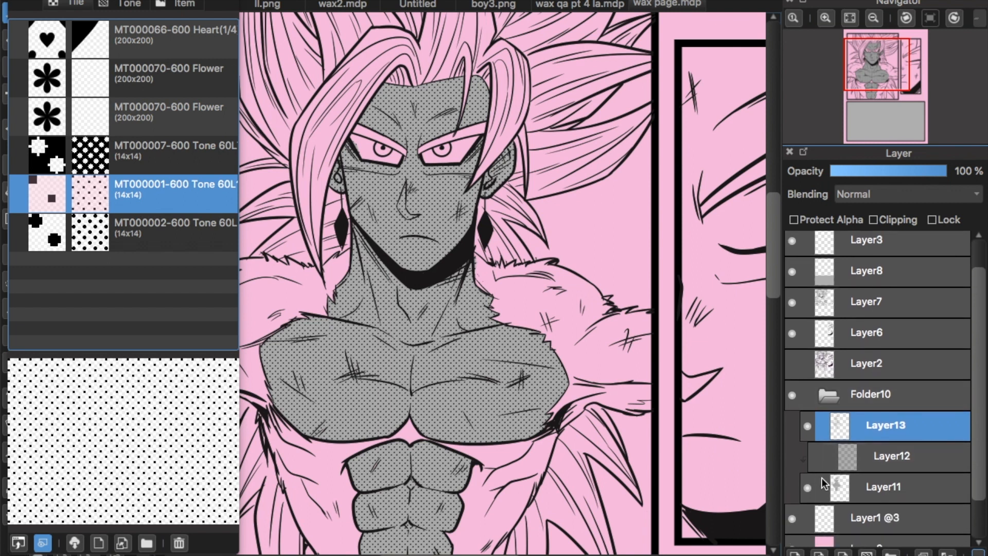
left_click(807, 487)
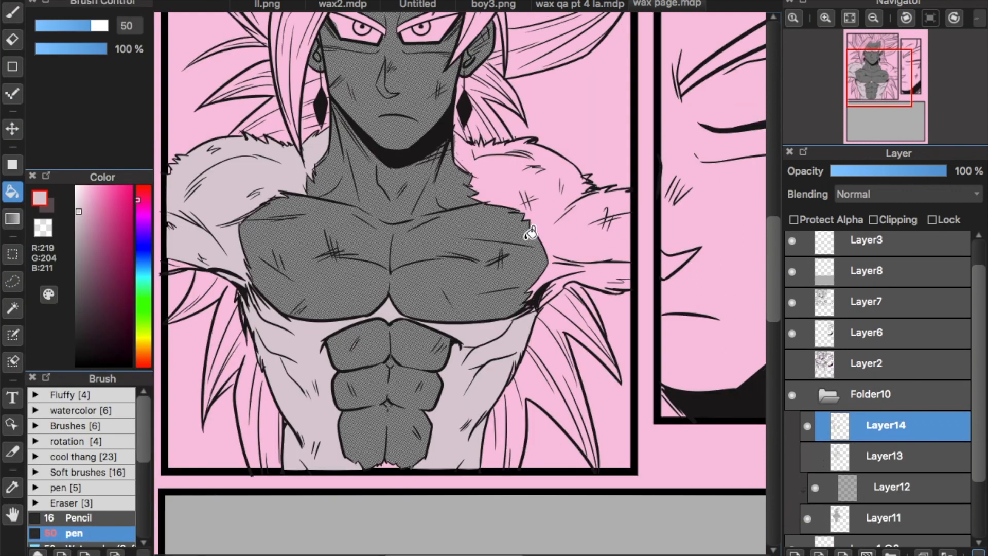
Step: Fill the remaining pink shoulder and arm on Layer14 with the light grey RGB 219, 204, 211
left_click_drag(606, 218, 607, 255)
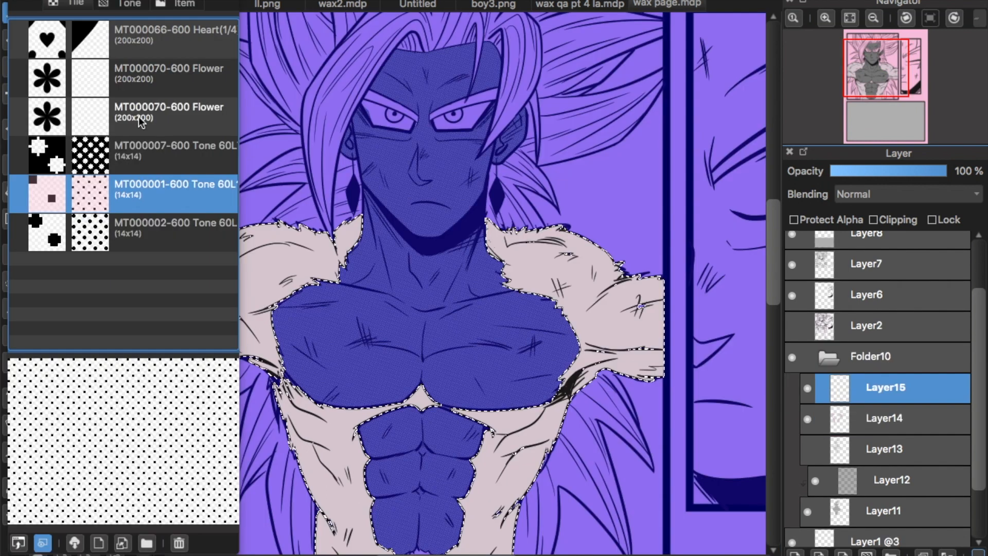
Step: Browse the tile tones in the Cloud Materials library, close it, and look over the Material window's options for adding materials
left_click(75, 543)
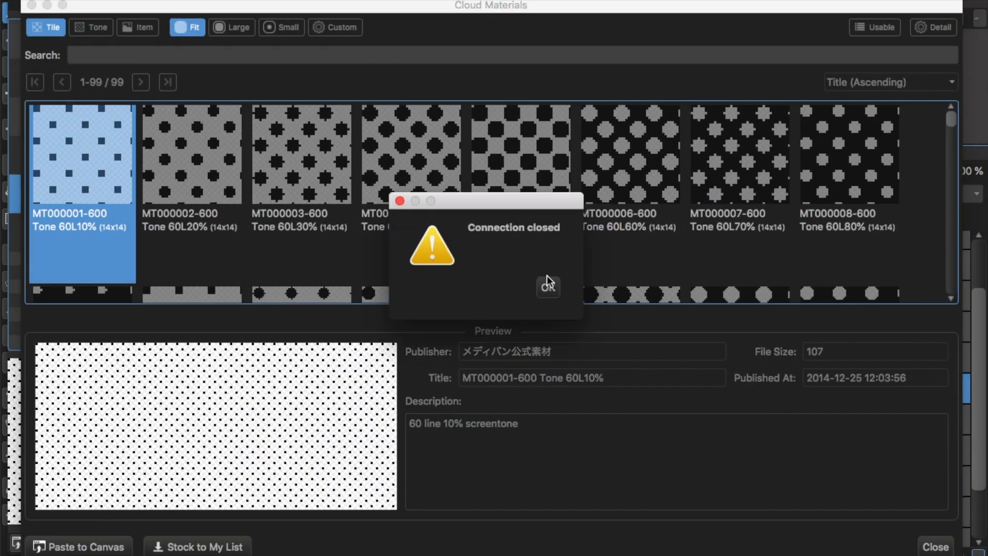
left_click(548, 283)
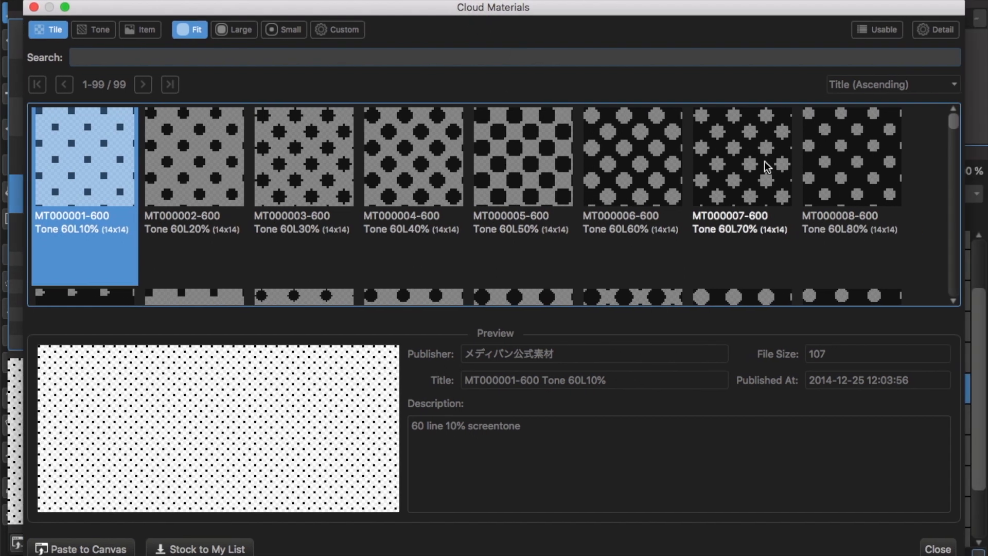
left_click(933, 550)
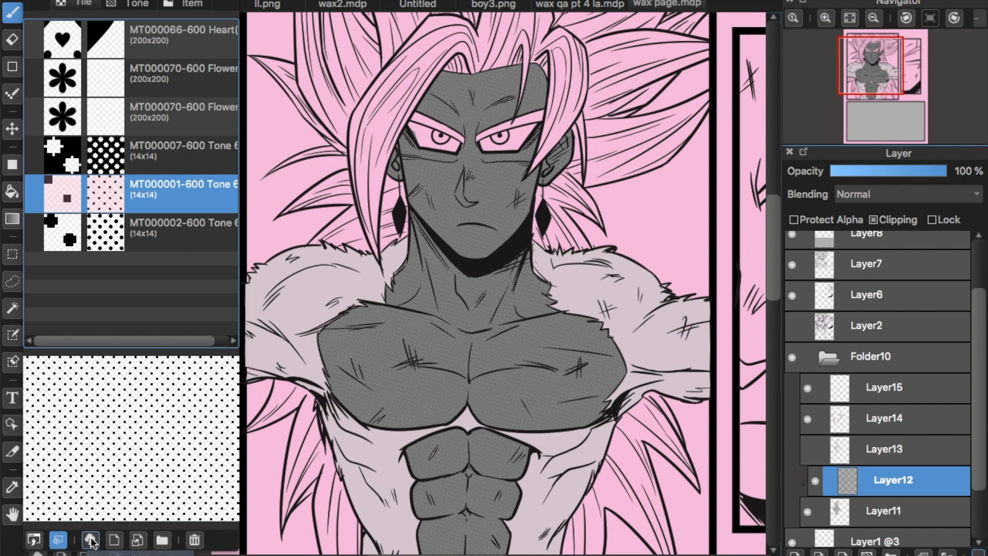
left_click(108, 541)
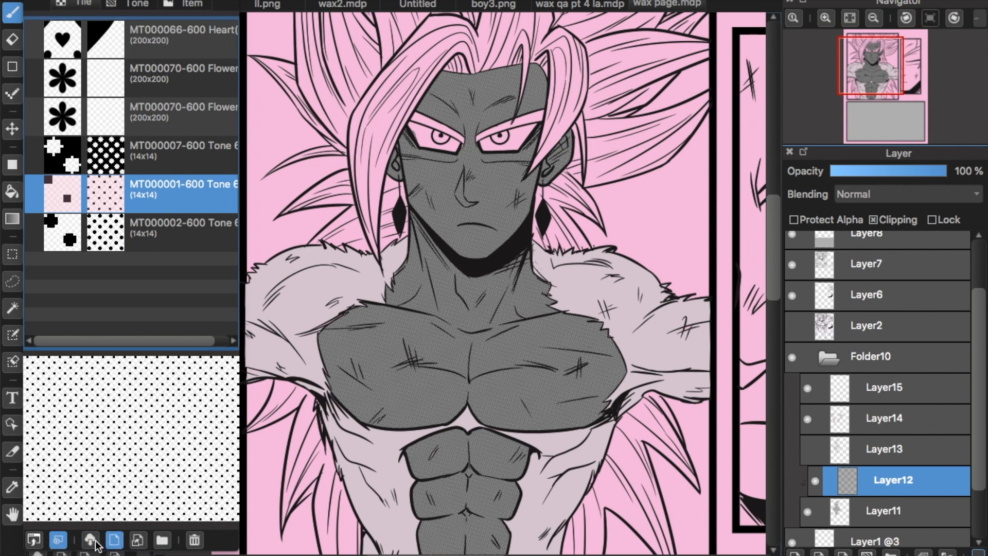
left_click(122, 542)
left_click(666, 380)
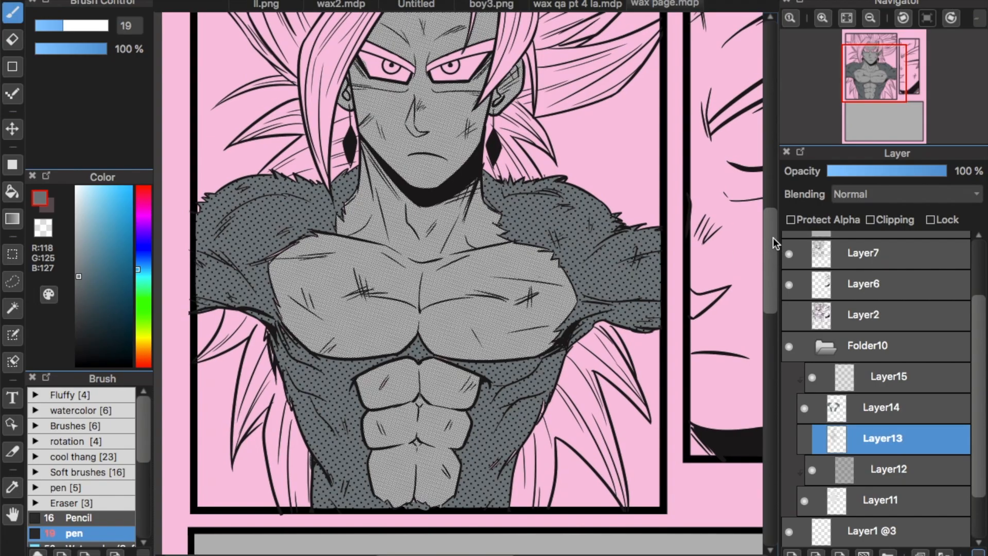
Step: Select Layer11 and hide the Layer12 tone clipped to it
scroll(773, 236, "up", 2)
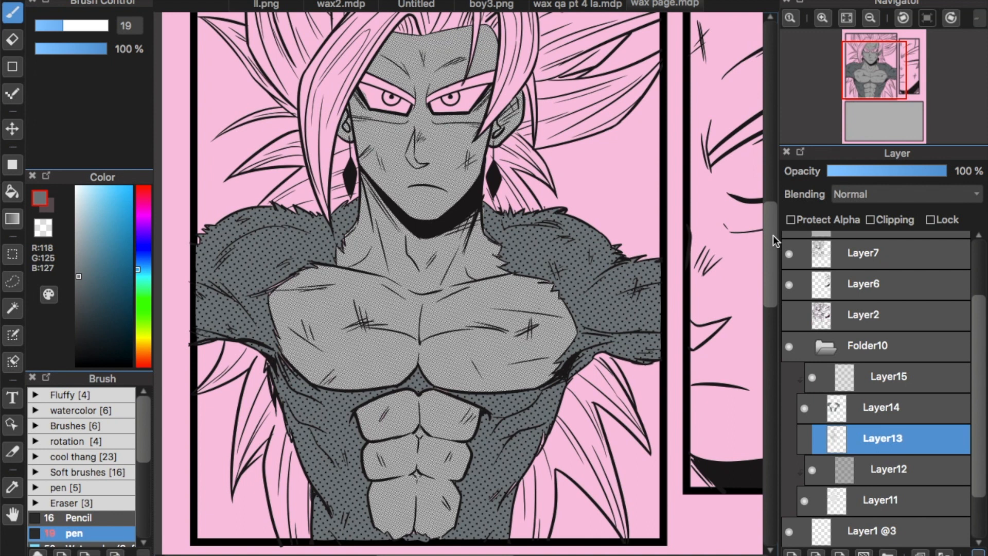
scroll(773, 235, "down", 1)
left_click(835, 495)
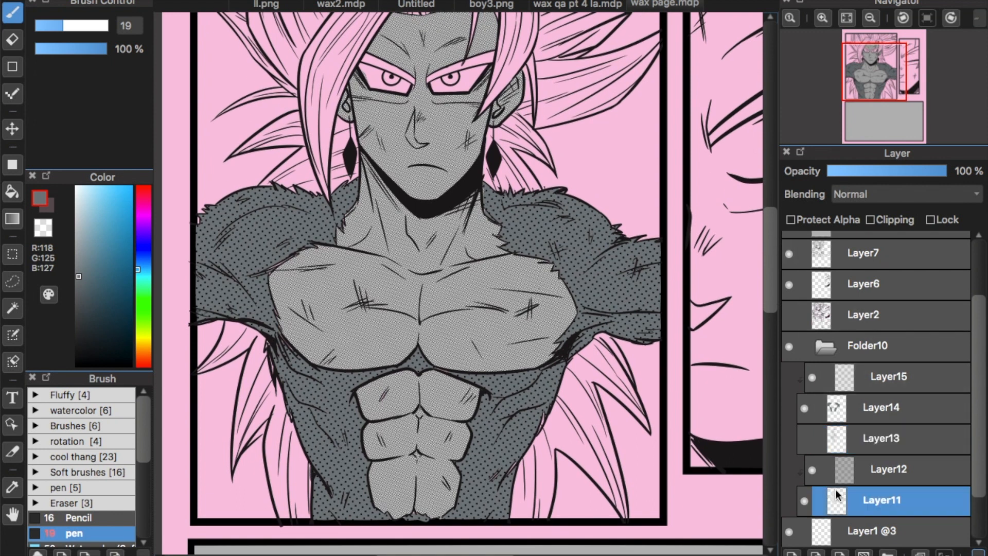
left_click(813, 469)
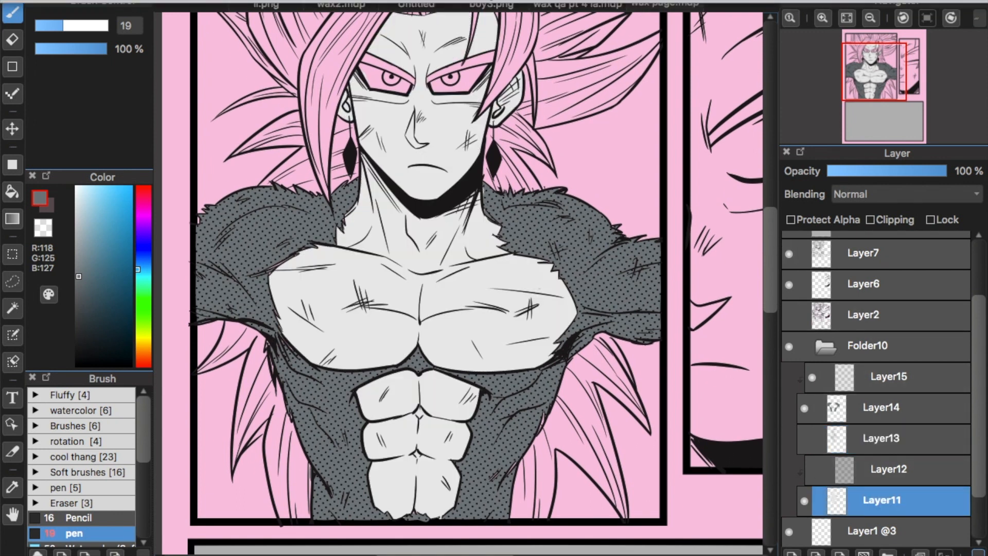
Step: Darken the flat base grey on Layer11 by lowering its brightness with the Hue Saturation Brightness filter
left_click(278, 0)
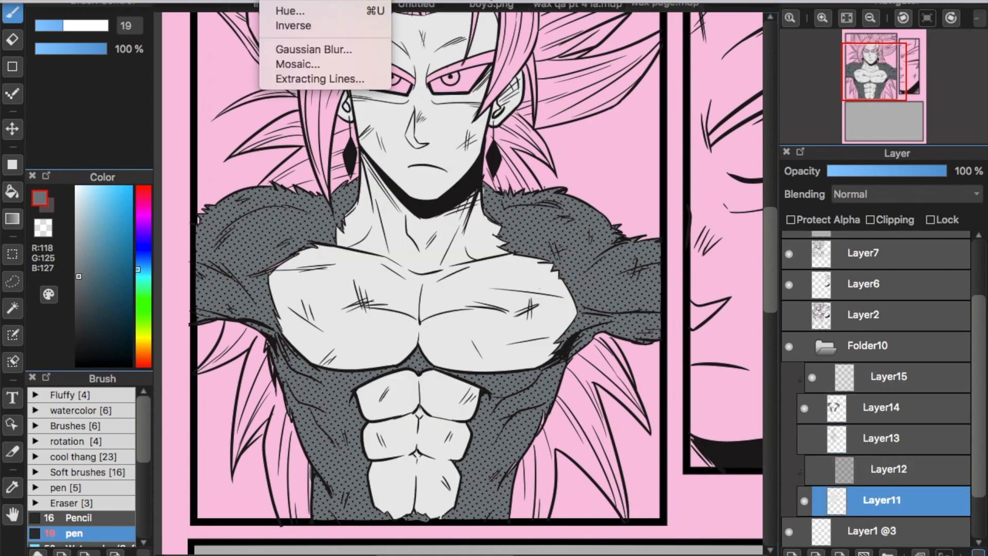
left_click(302, 9)
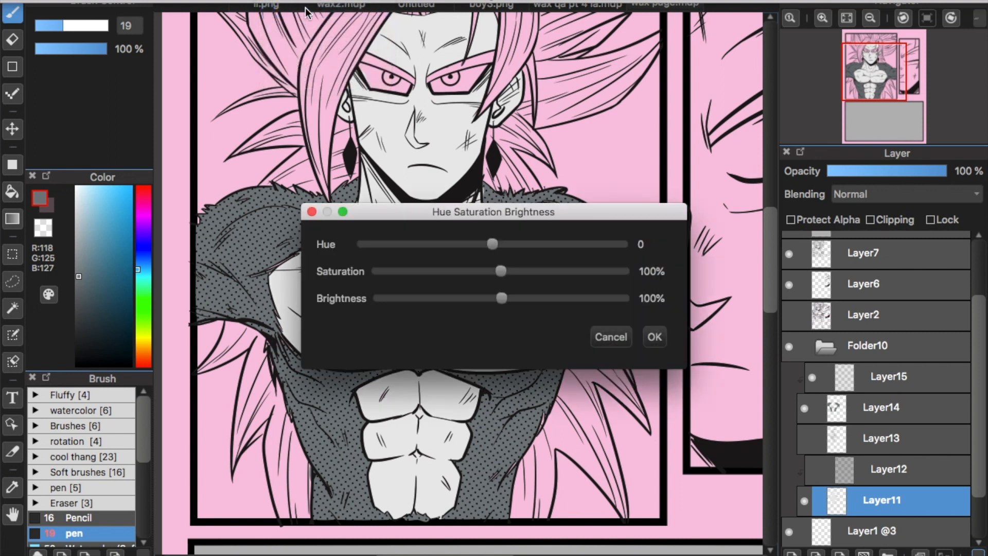
left_click_drag(501, 297, 491, 297)
left_click_drag(527, 212, 548, 251)
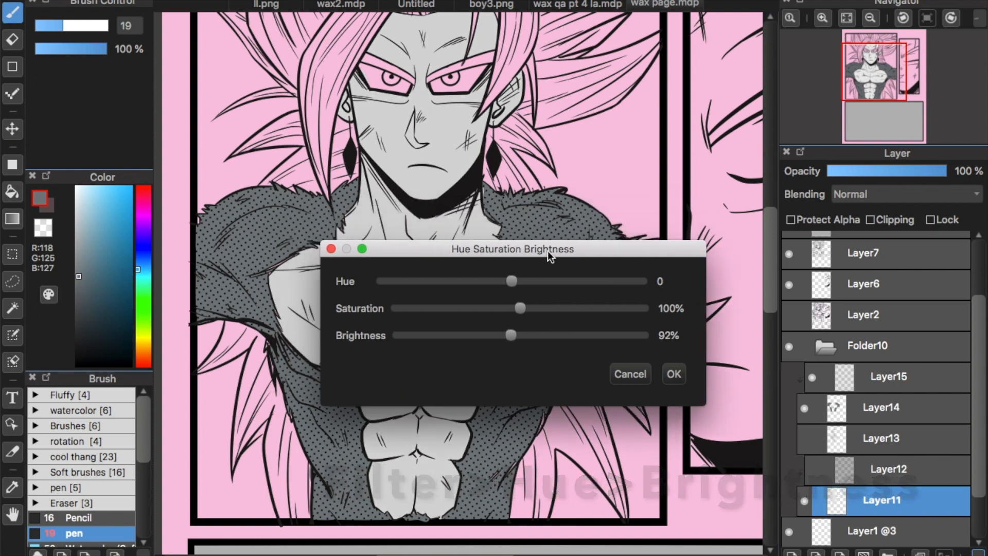
mouse_move(512, 335)
left_mouse_down()
mouse_move(552, 344)
mouse_move(458, 337)
mouse_move(619, 329)
mouse_move(560, 326)
mouse_move(514, 339)
left_mouse_up()
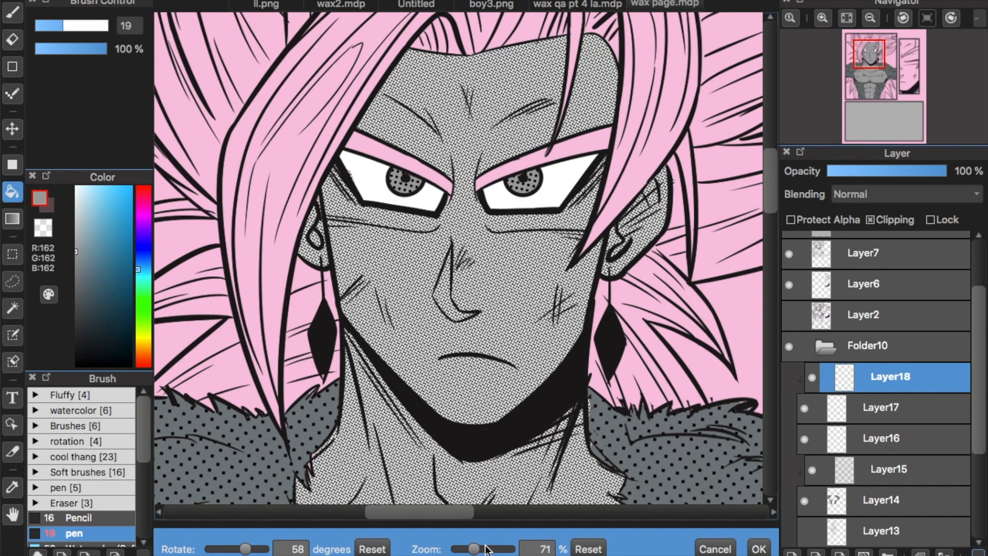
Step: Cancel the halftone material placement over the irises on Layer18
left_click(700, 542)
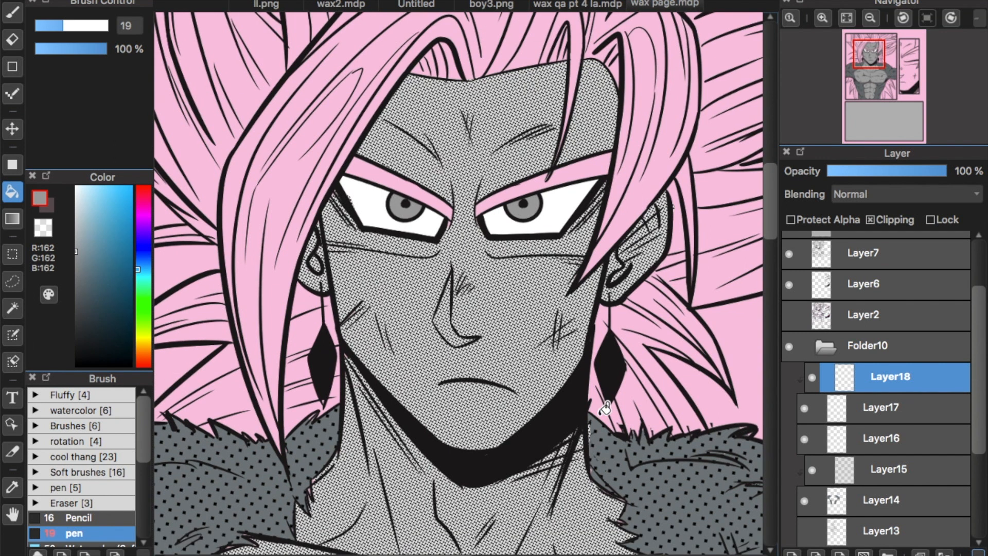
scroll(605, 408, "down", 3)
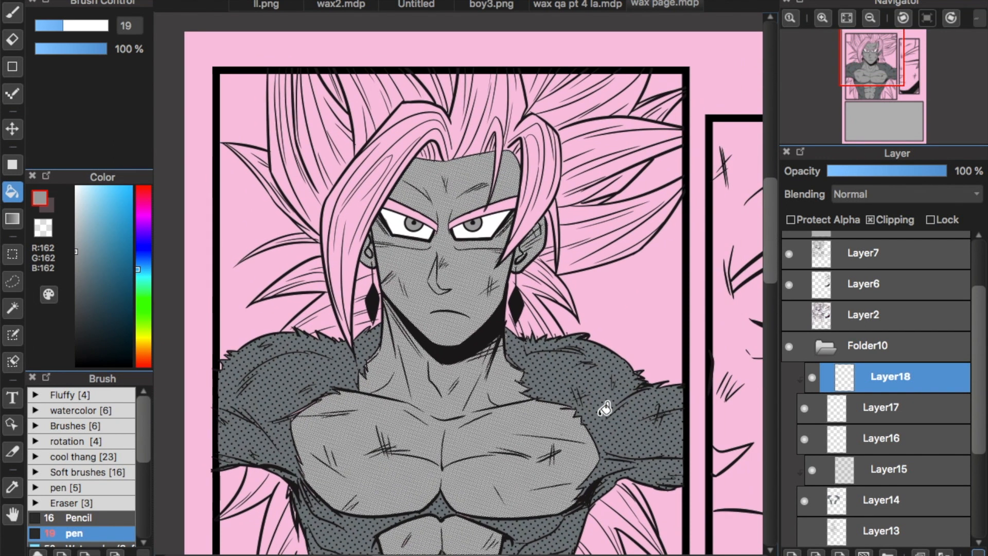
Step: Add a new layer above Layer18 and bucket-fill the hair spikes and long bang on the image's left with dark grey RGB 61, 61, 61
left_click(793, 552)
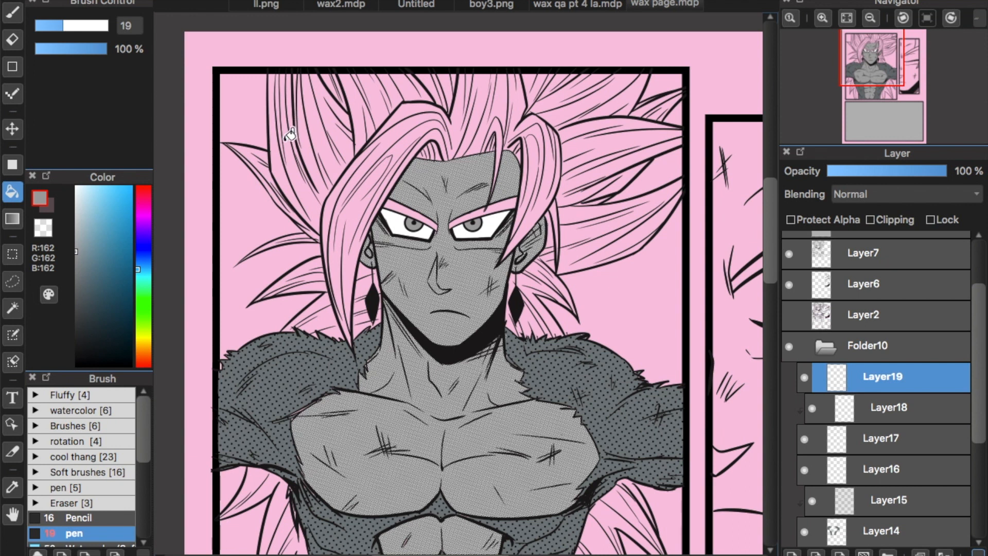
left_click(50, 206)
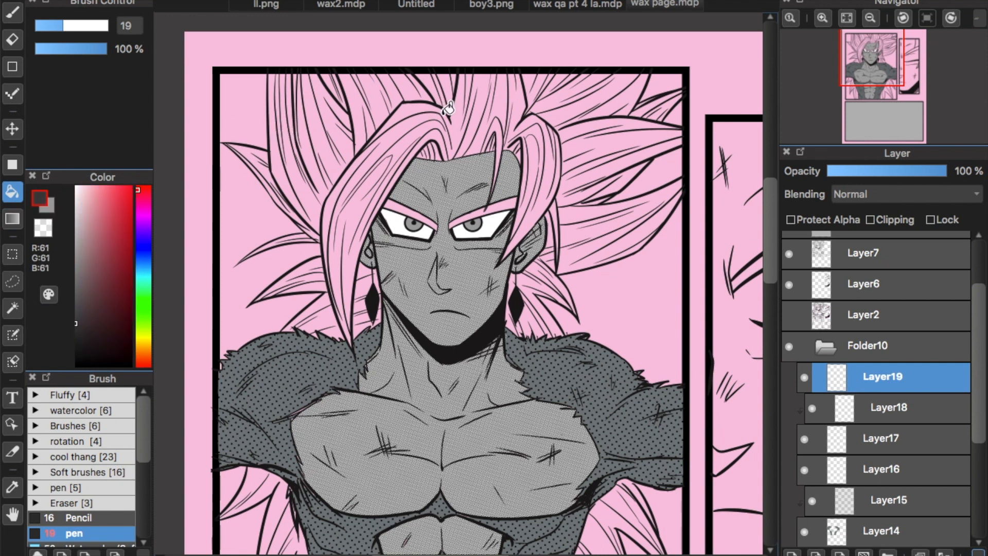
left_click(426, 88)
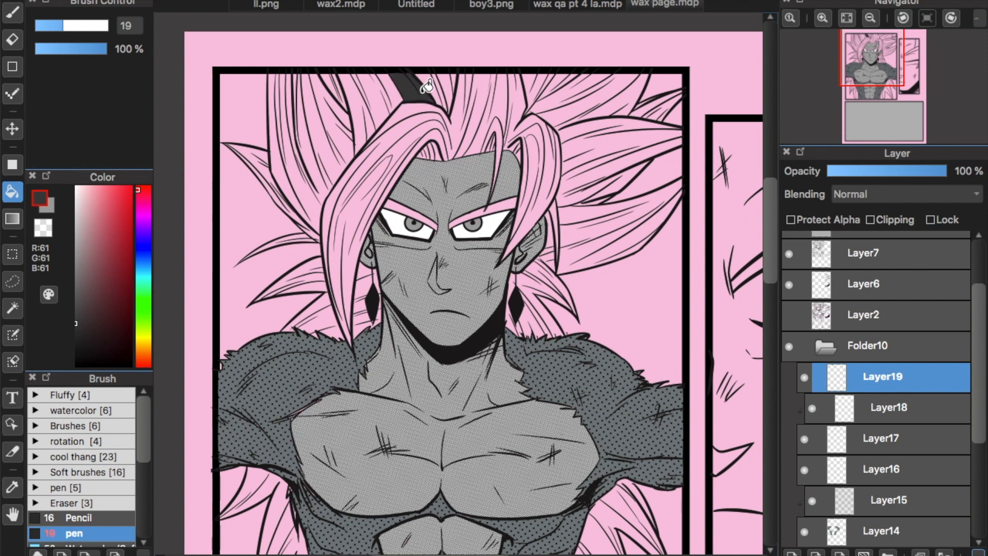
left_click(395, 94)
left_click(373, 108)
left_click(344, 115)
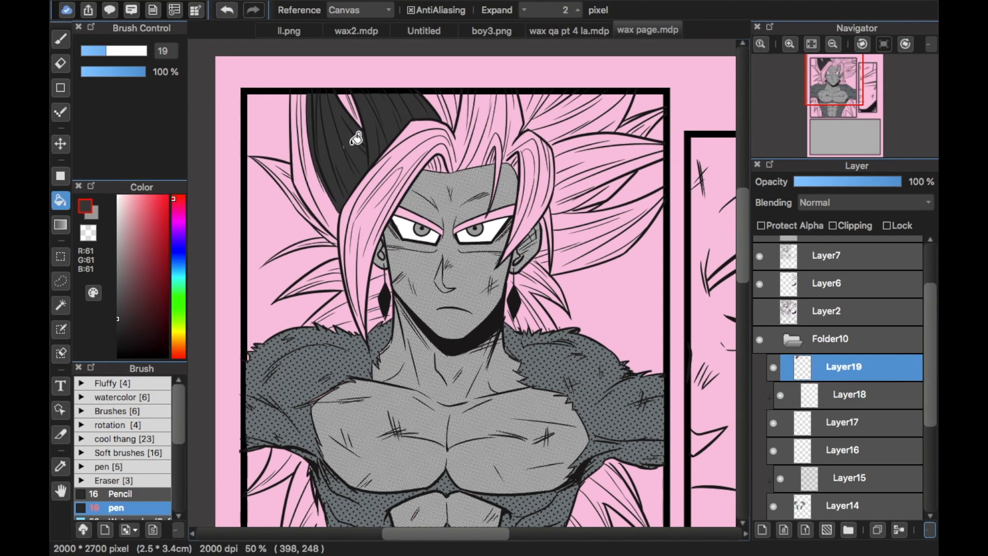
left_click(284, 159)
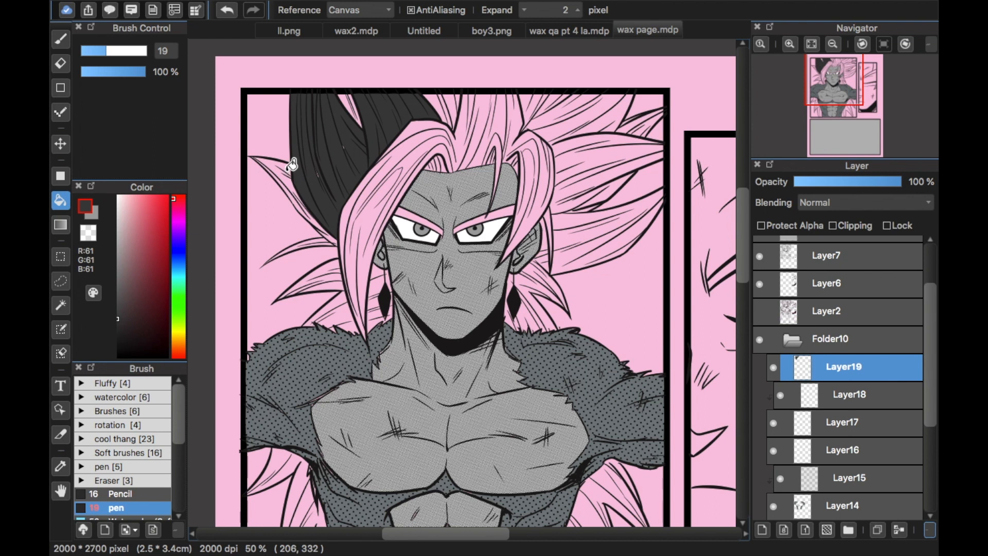
left_click(291, 166)
left_click(380, 200)
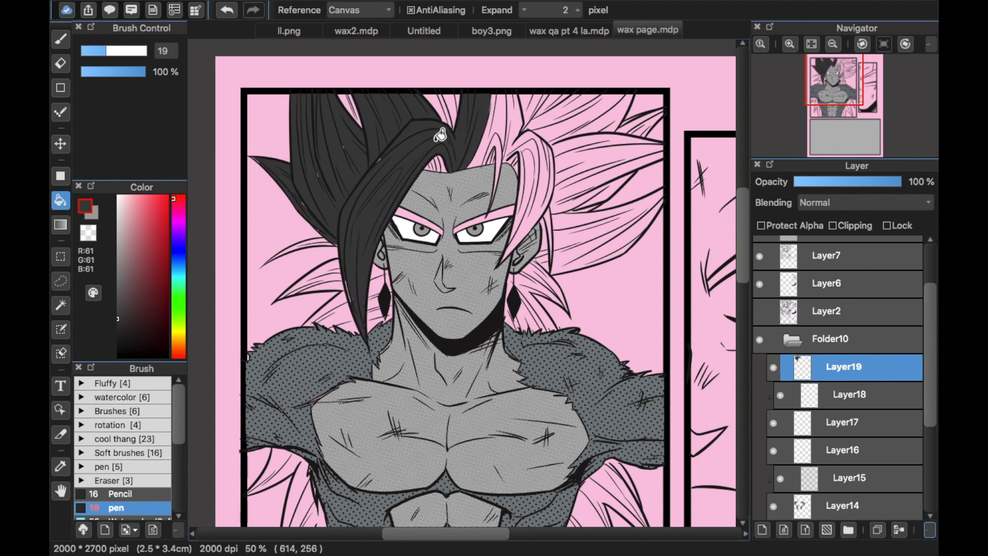
Step: Fill the central hair locks above the forehead and the right bang with the same dark grey on Layer19
left_click(488, 136)
left_click(514, 125)
left_click(438, 103)
left_click(448, 104)
left_click(453, 104)
left_click(459, 101)
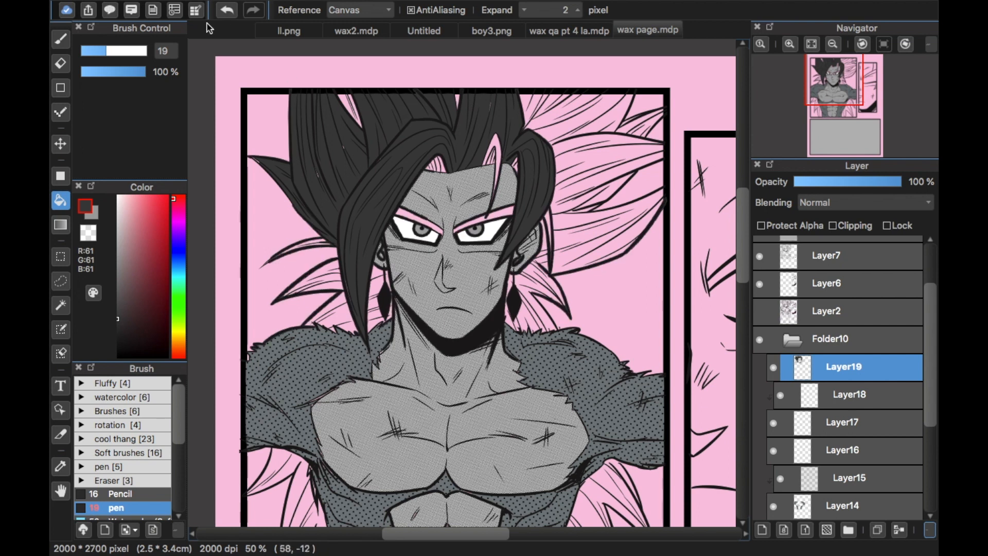
Step: Fill the large hair spikes on the image's right and the strands beside the right ear with dark grey
left_click(590, 133)
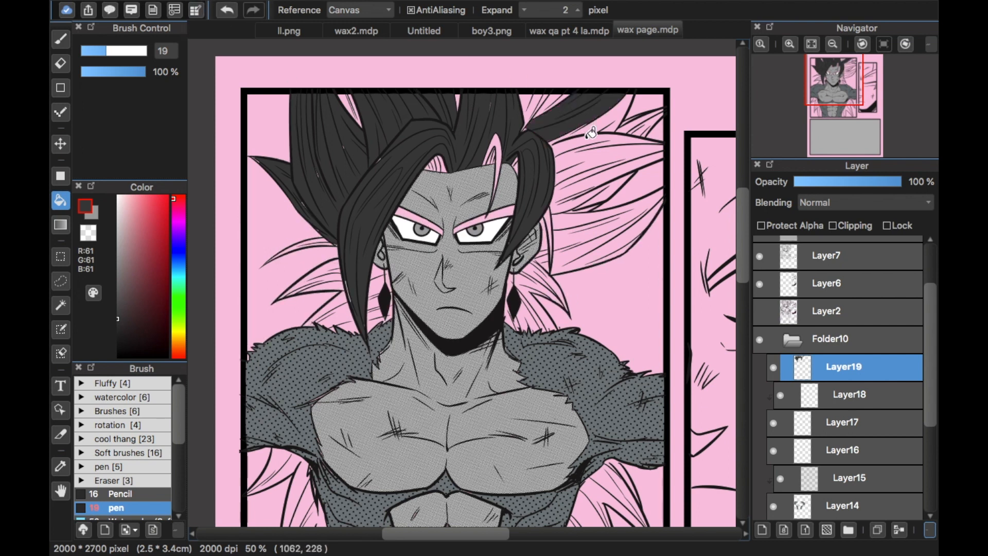
left_click(615, 142)
left_click(530, 97)
left_click(561, 95)
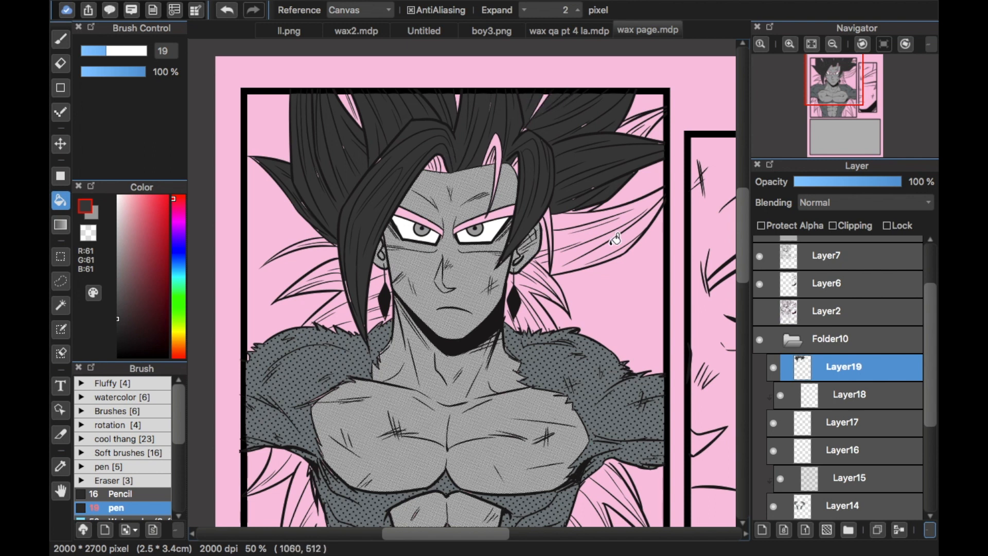
left_click(596, 228)
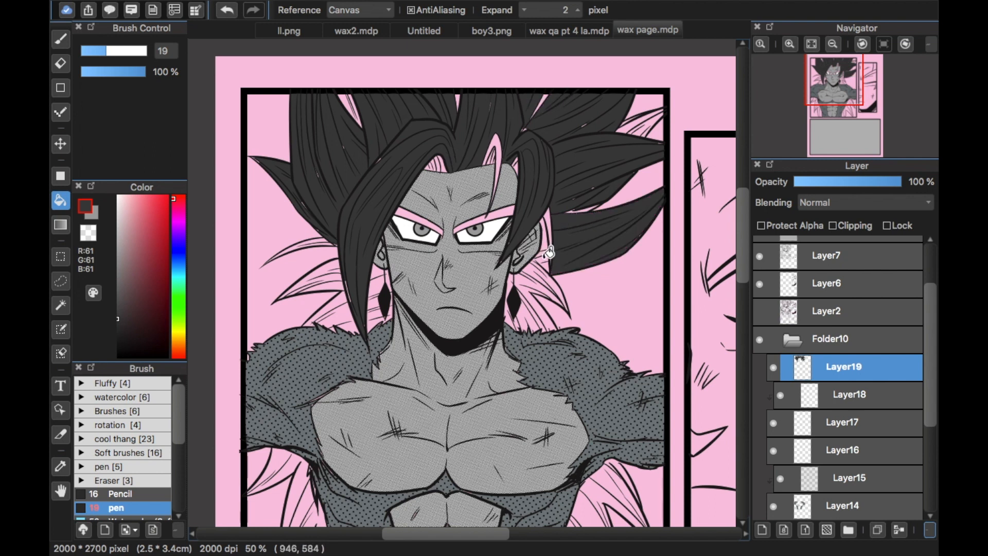
left_click(547, 272)
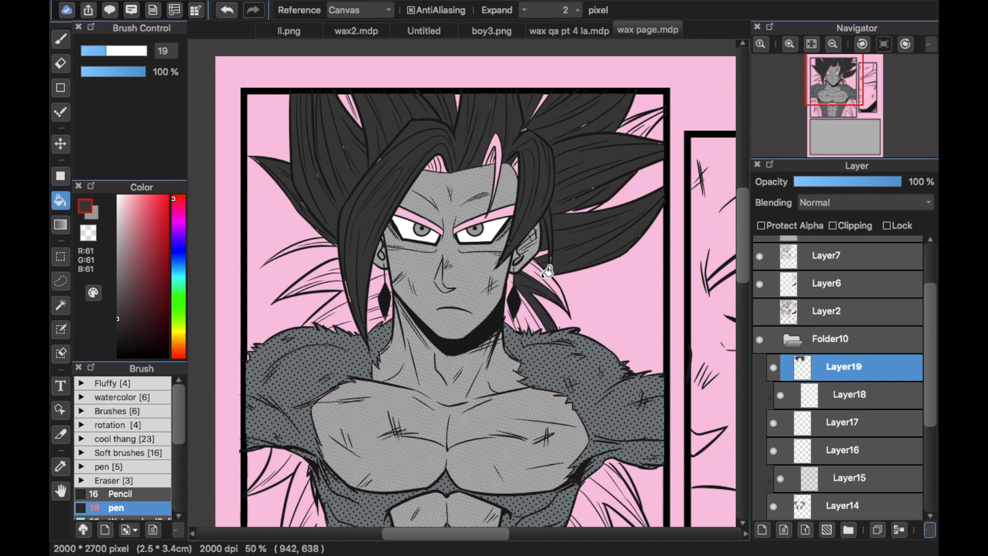
left_click(551, 278)
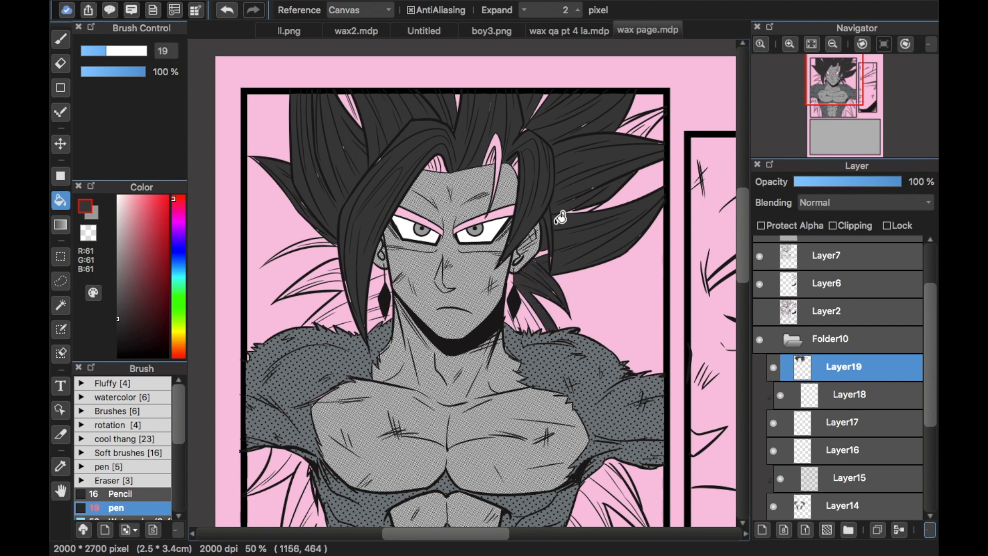
Step: Fill both eyebrows and the lower hair spikes behind the left ear and earring with dark grey
left_click(508, 210)
left_click(421, 211)
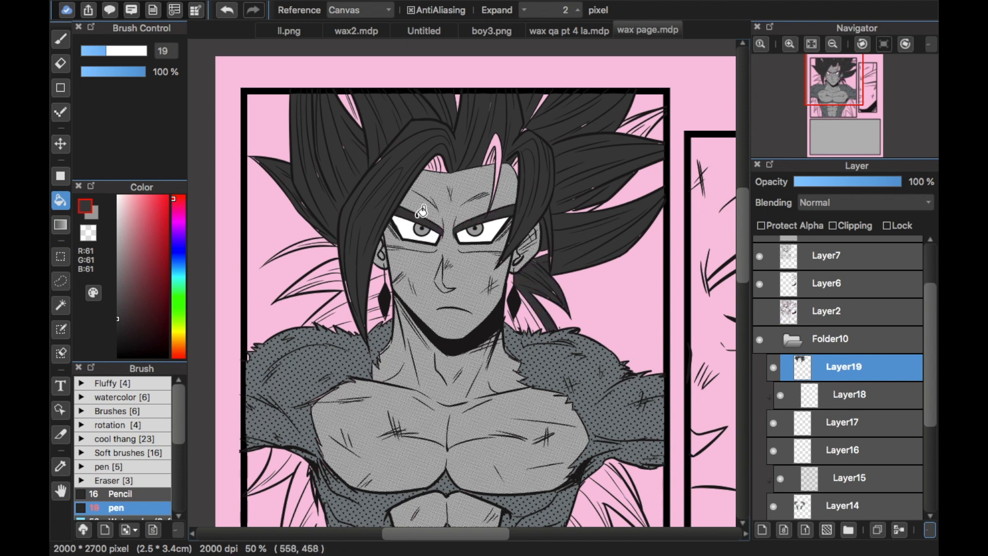
left_click(315, 238)
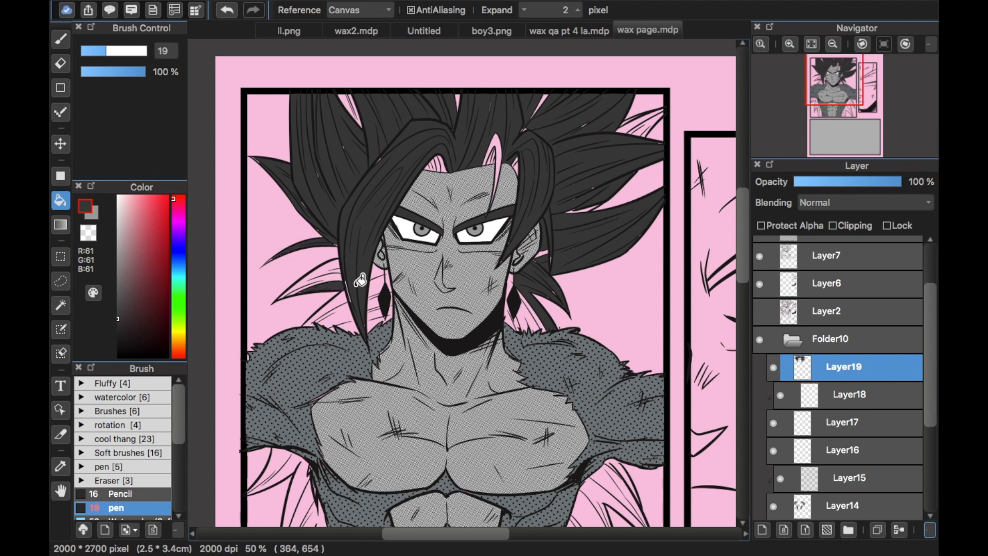
left_click(333, 267)
left_click(380, 296)
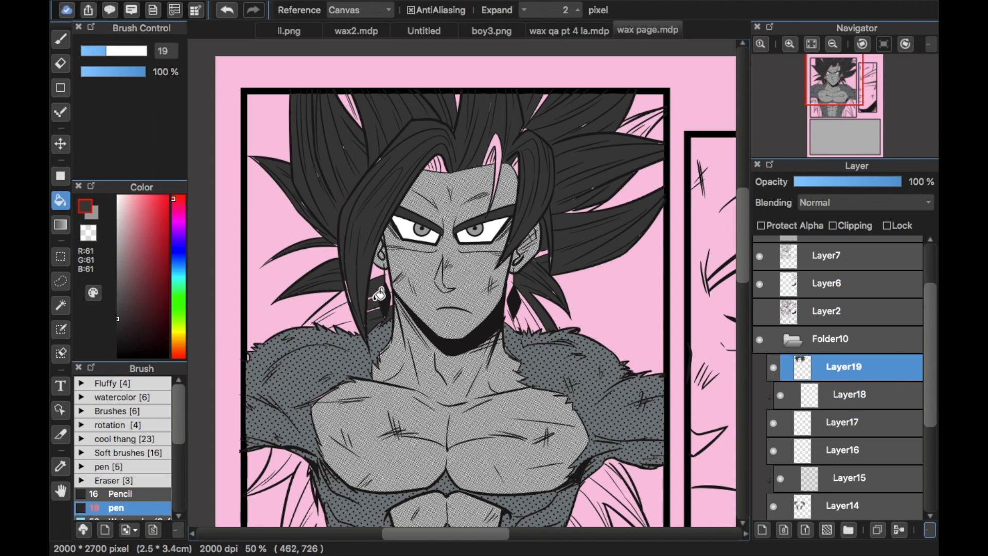
left_click(348, 308)
left_click(341, 316)
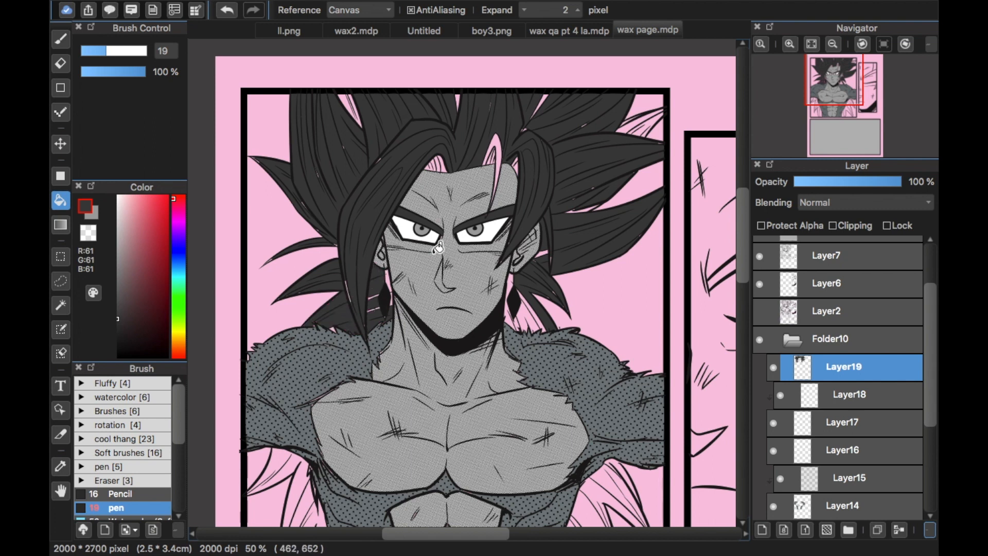
Step: Fill the small remaining hair spikes near the panel's upper-right corner with dark grey
left_click(652, 127)
left_click(638, 127)
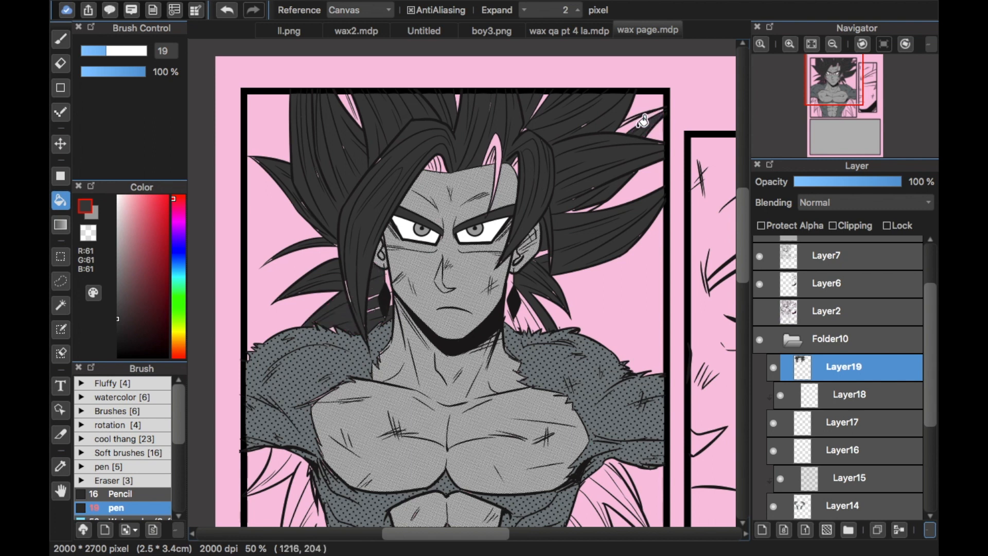
left_click(638, 118)
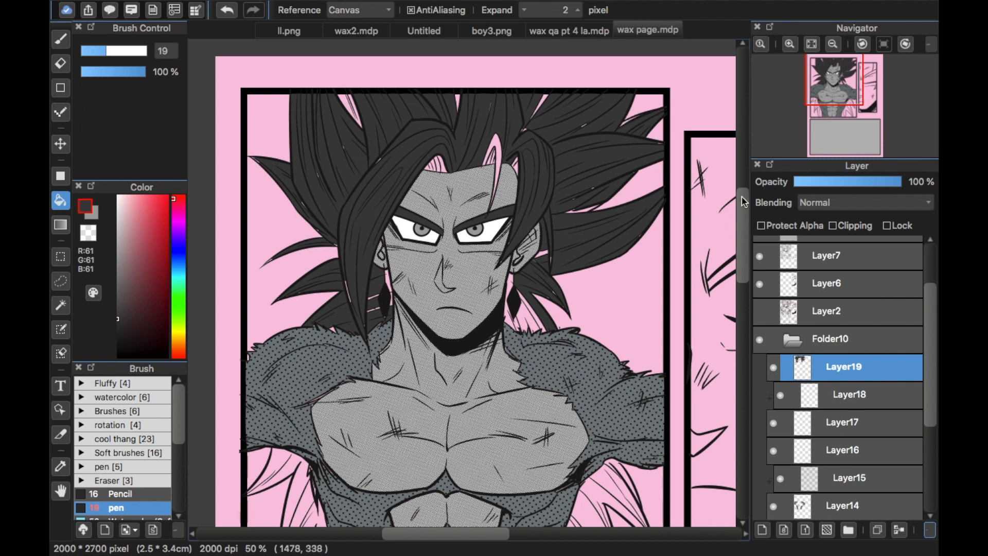
Step: Fill the hair spikes below both arms, on either side of the torso, with dark grey
scroll(746, 222, "down", 5)
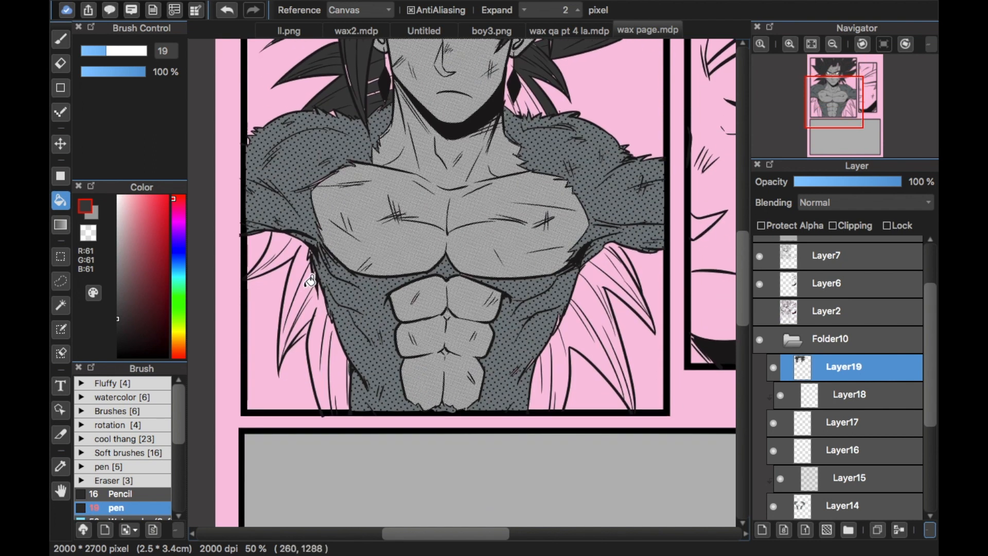
left_click(309, 282)
left_click(333, 331)
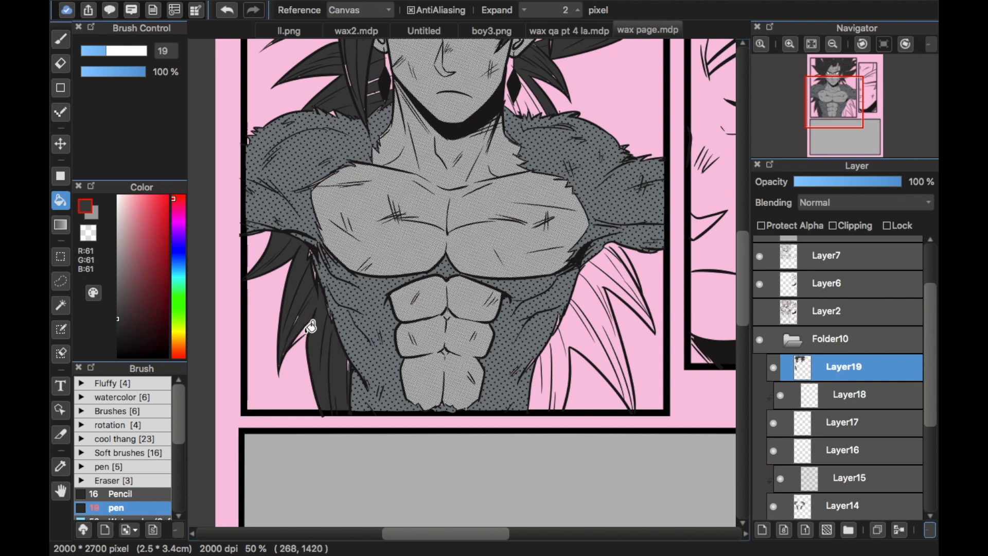
left_click(566, 361)
left_click(607, 305)
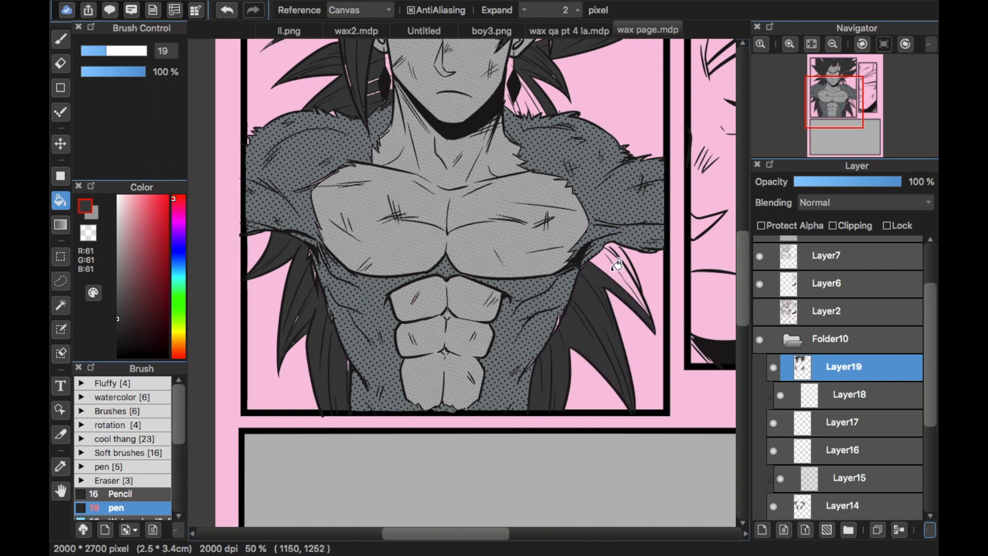
left_click(617, 265)
scroll(648, 334, "up", 5)
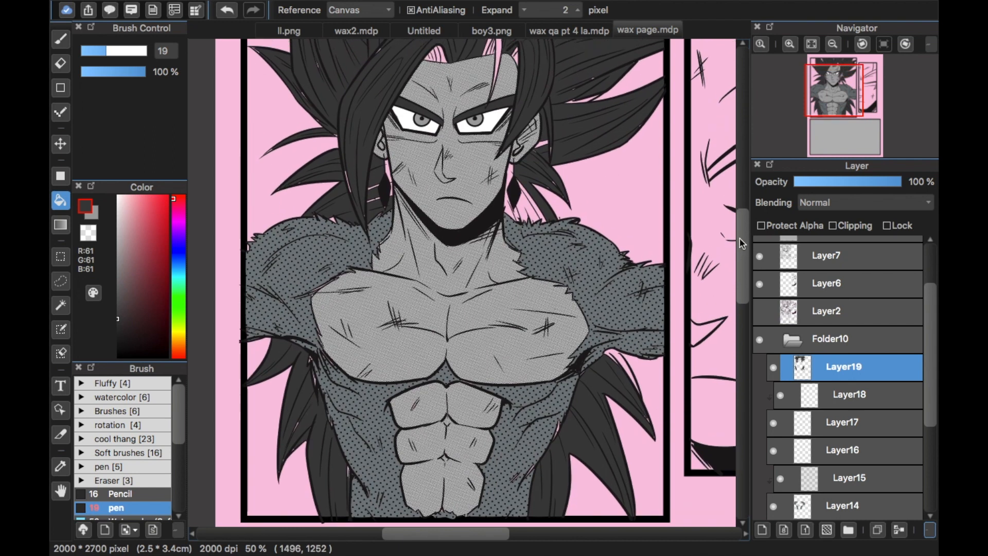
left_click(624, 354)
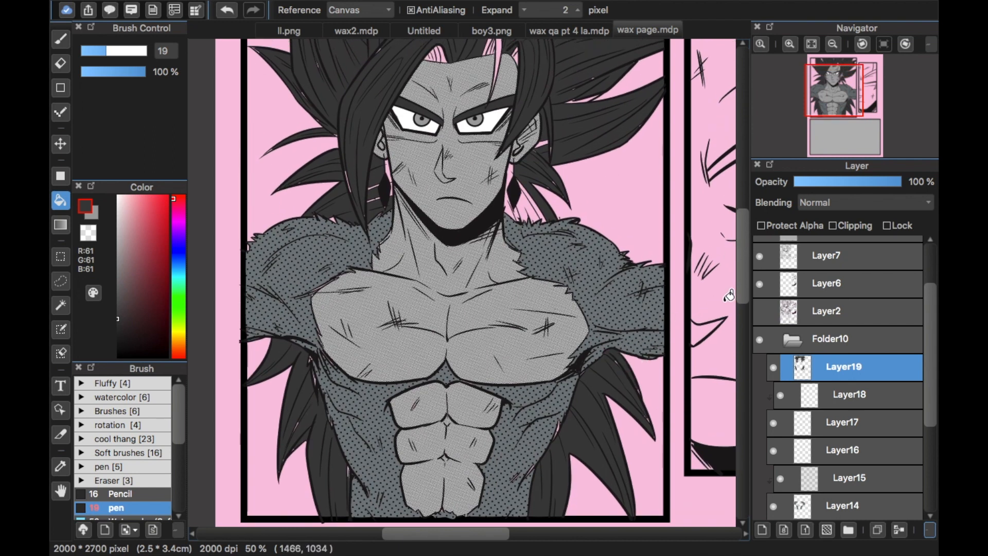
Step: Fill the leftover pink gaps in the hair around the right earring with dark grey
scroll(746, 247, "up", 5)
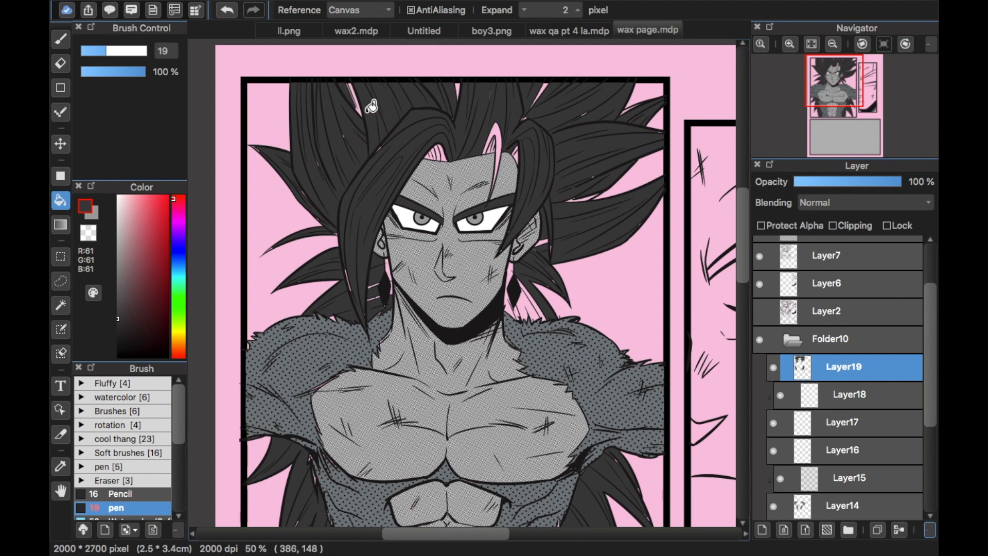
left_click(534, 303)
left_click(506, 306)
left_click(536, 308)
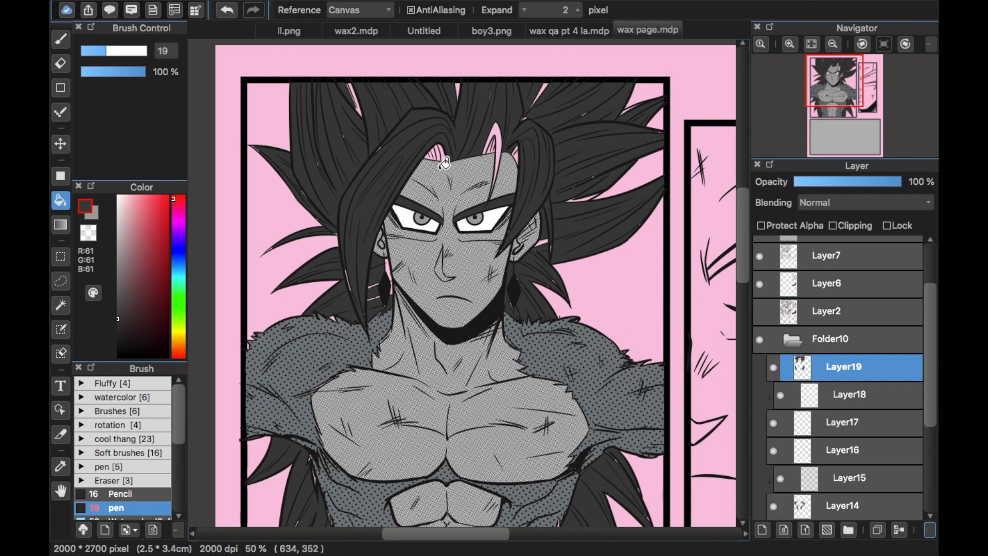
scroll(444, 139, "up", 2)
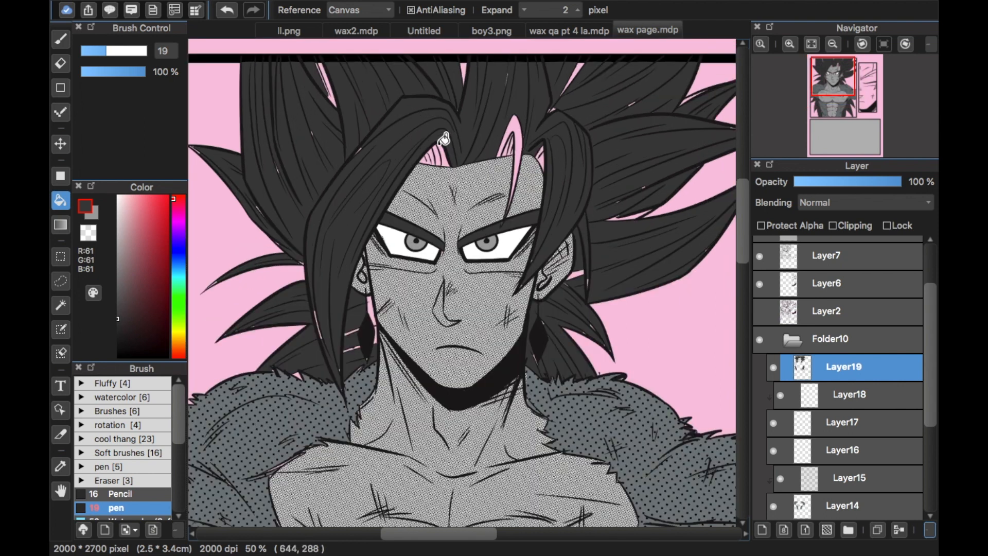
scroll(444, 139, "down", 2)
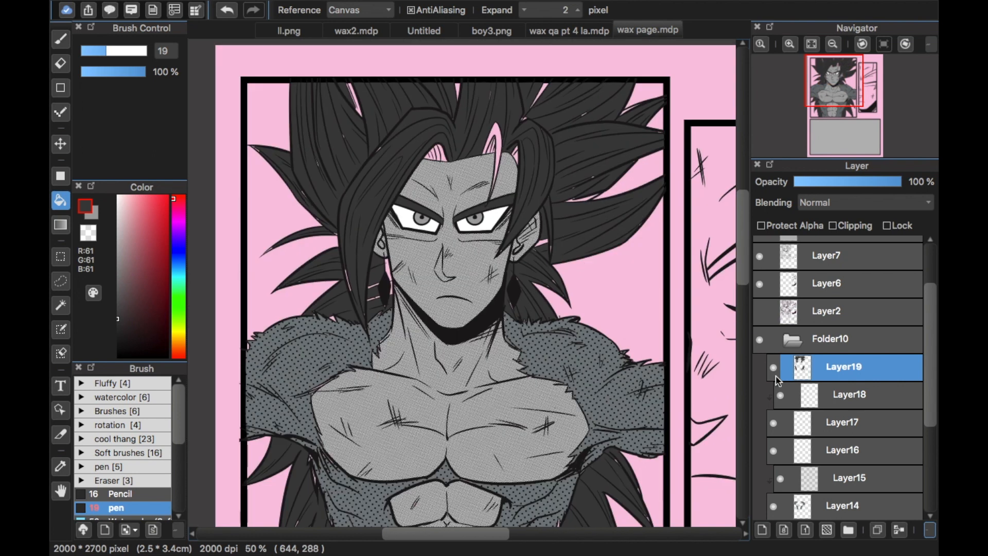
scroll(934, 374, "down", 3)
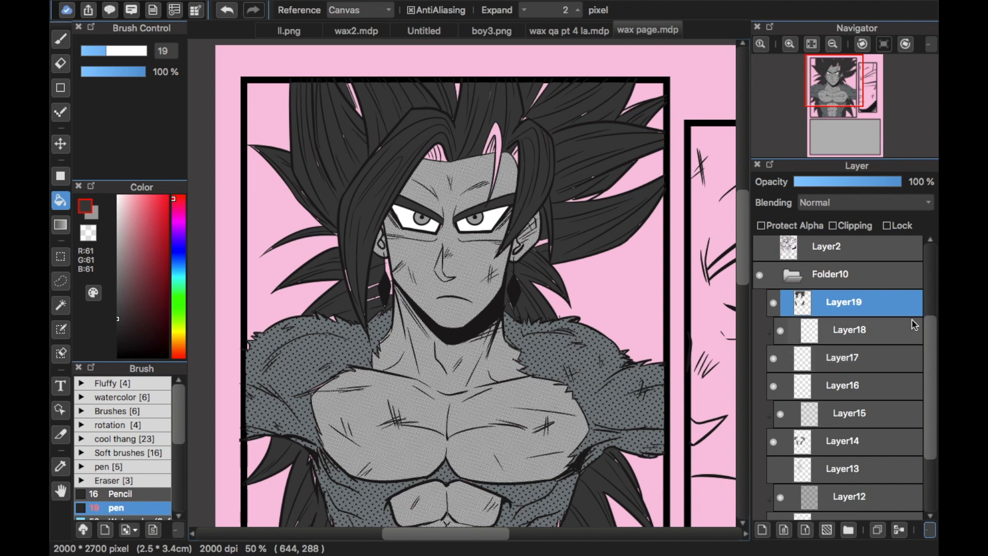
scroll(930, 370, "down", 2)
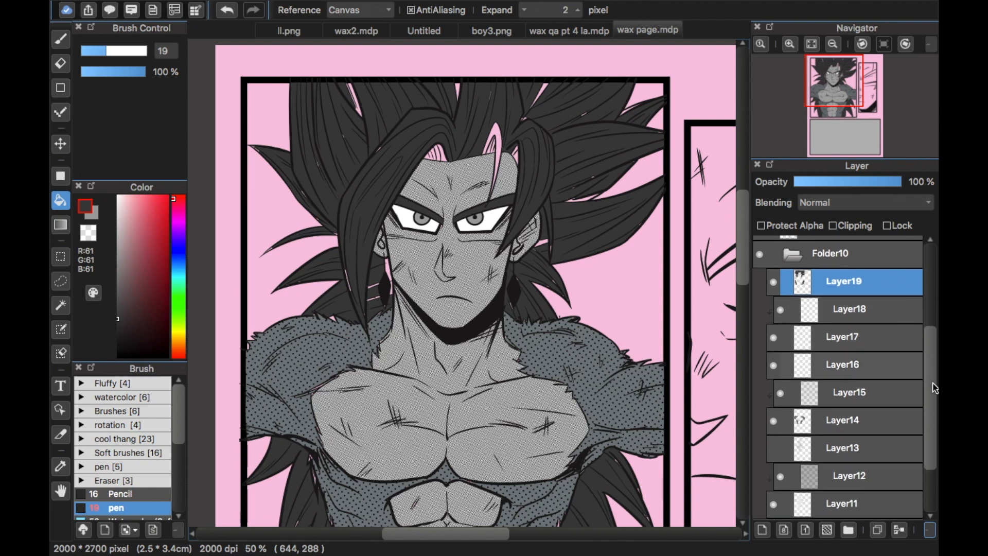
Step: Move Layer19 out of Folder10 so it sits directly below the folder's layers
scroll(880, 350, "down", 1)
mouse_move(881, 279)
left_mouse_down()
mouse_move(865, 465)
mouse_move(849, 504)
left_mouse_up()
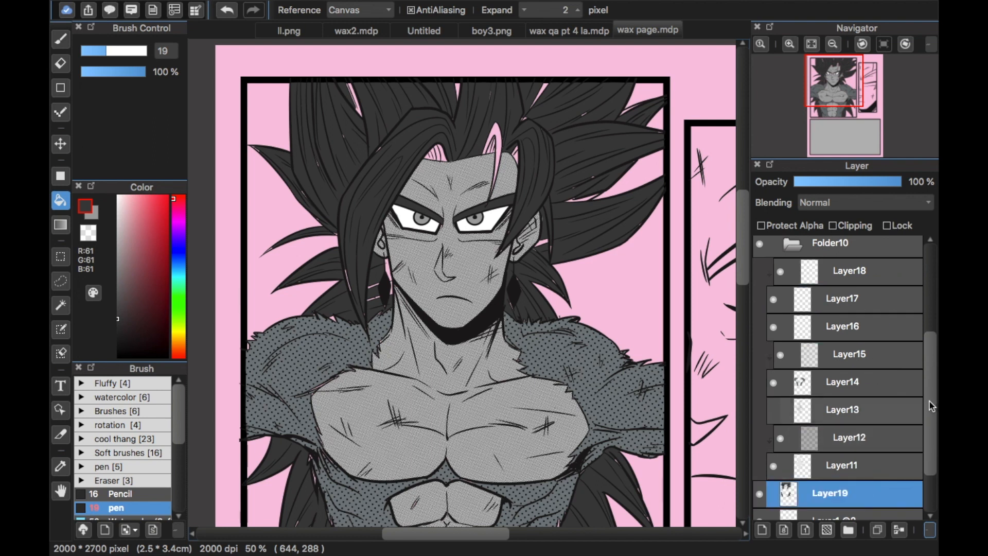
Step: Paint dark grey over the pink gaps in the hair above the forehead with the pen at size 303
left_click(61, 39)
left_click(122, 52)
left_click_drag(122, 53, 147, 53)
left_click_drag(410, 89, 390, 176)
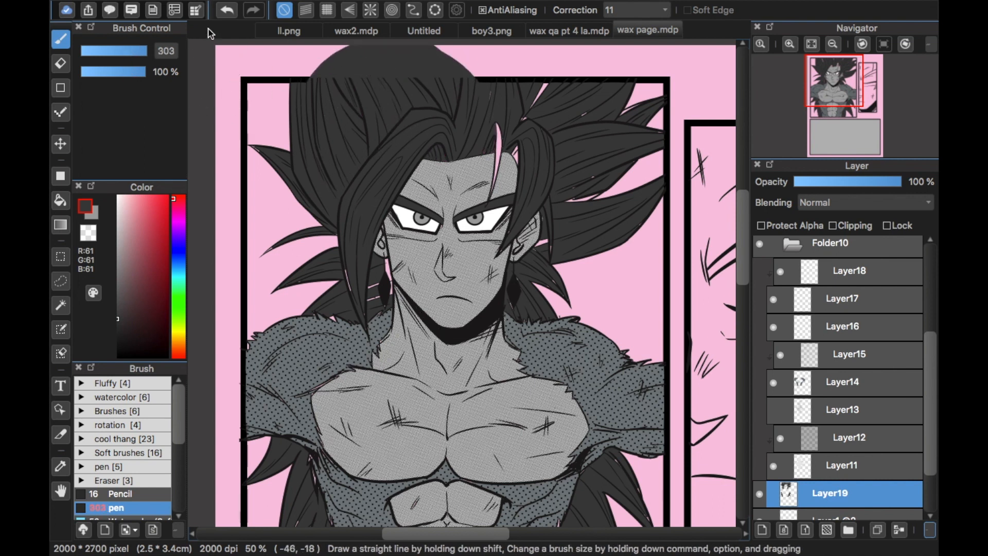
left_click(226, 9)
left_click_drag(365, 134, 428, 146)
mouse_move(363, 127)
left_mouse_down()
mouse_move(503, 152)
mouse_move(480, 132)
mouse_move(534, 137)
left_mouse_up()
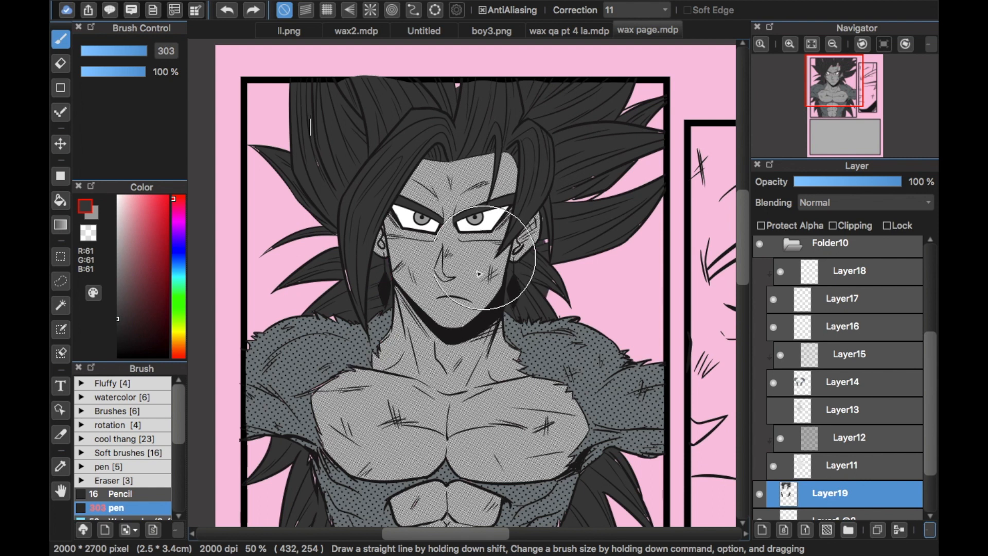
Step: Clean up the hair edge below the right ear and paint over the gap at the hair's top with the pen at size 100
key("e")
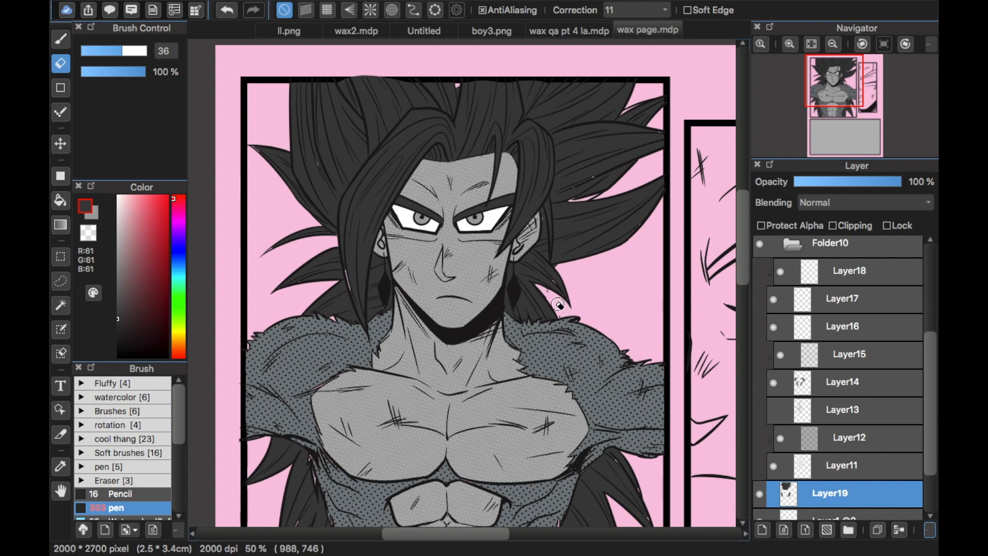
key("b")
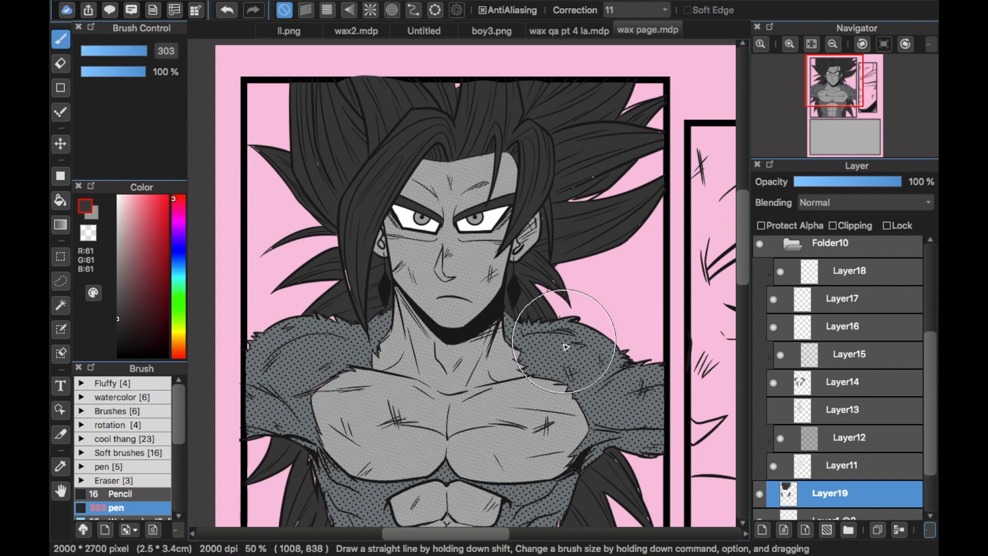
left_click(95, 52)
left_click_drag(122, 52, 140, 66)
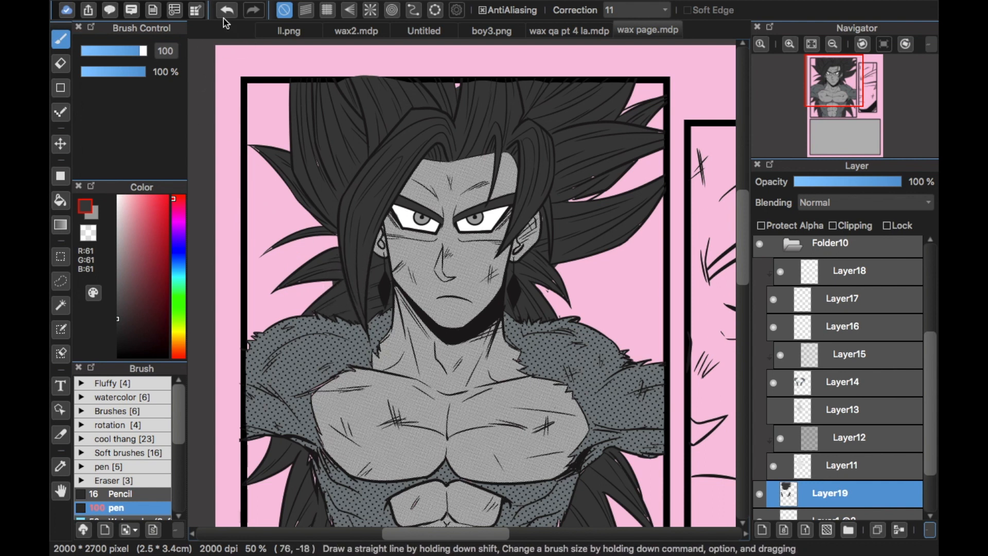
mouse_move(324, 128)
left_mouse_down()
mouse_move(397, 110)
mouse_move(476, 170)
mouse_move(471, 160)
left_mouse_up()
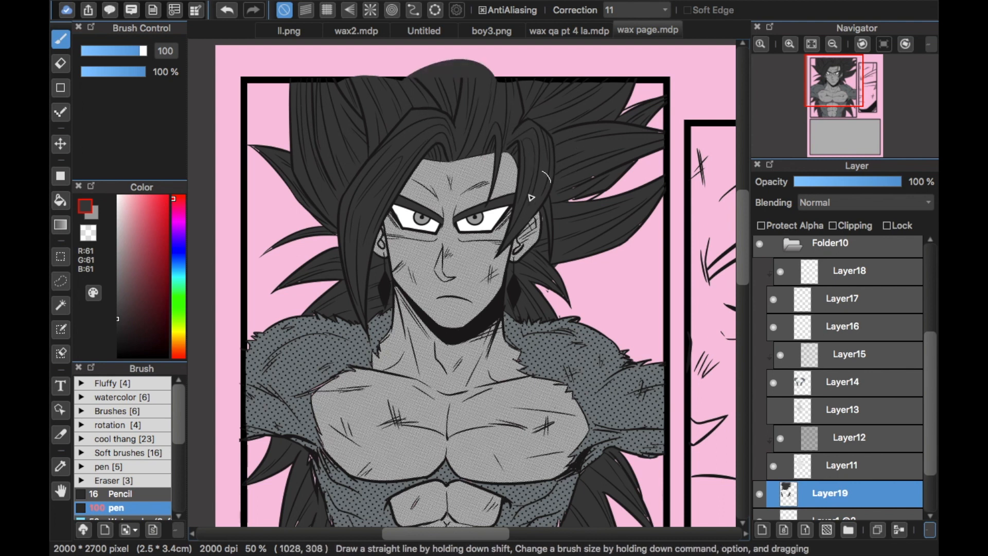
Step: Move the panel border layer, Layer1 @3, up the stack above Folder10 and reselect Layer19
scroll(914, 458, "down", 3)
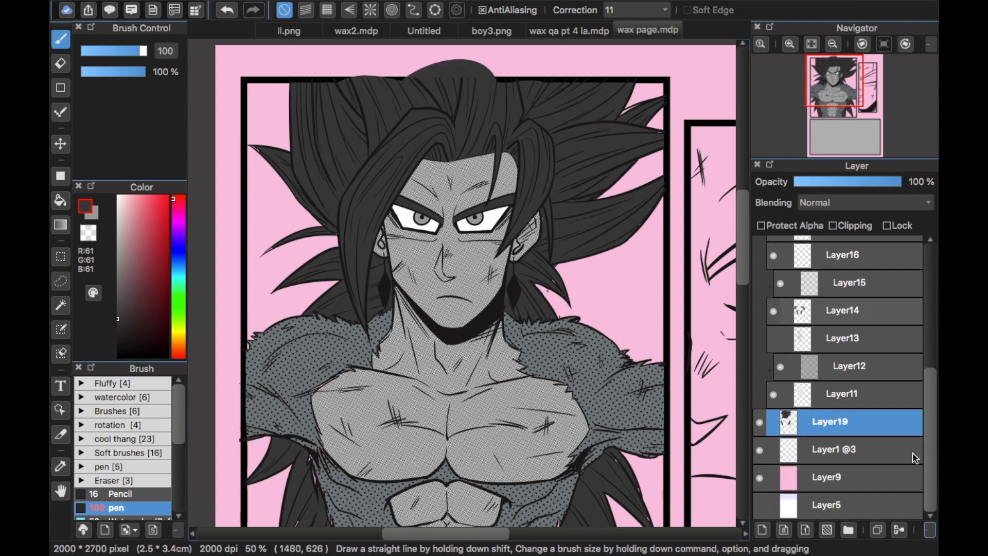
left_click(801, 453)
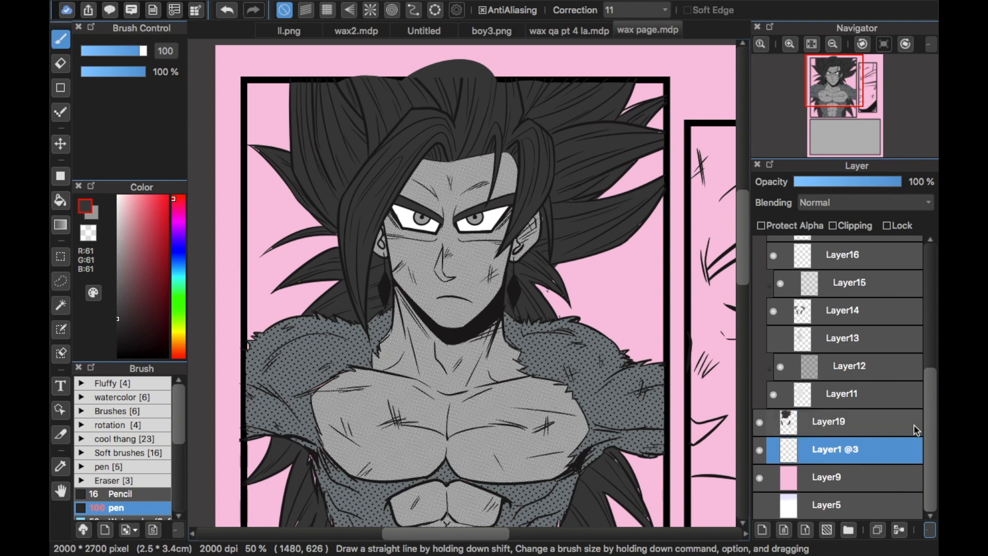
scroll(871, 240, "up", 10)
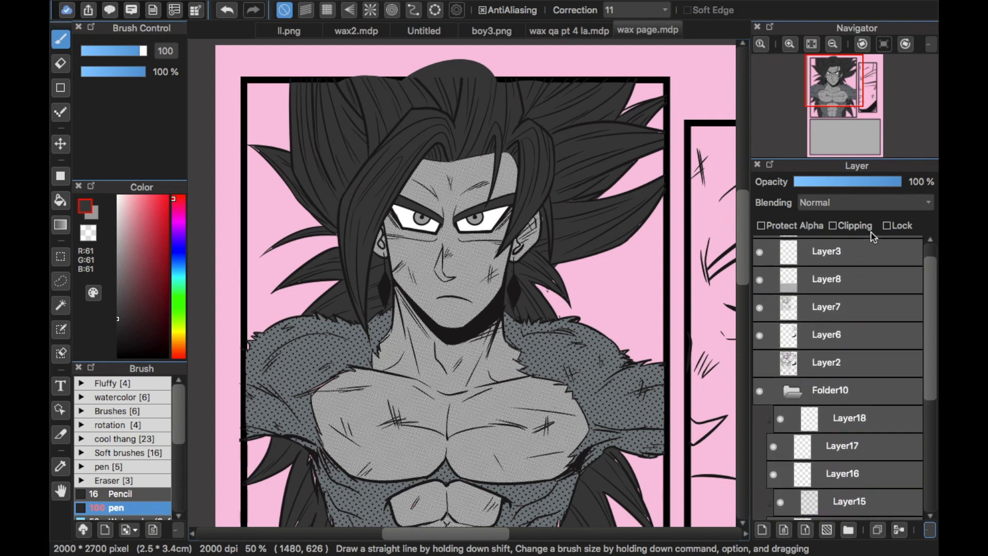
left_click_drag(871, 240, 872, 240)
left_click_drag(928, 309, 906, 434)
left_click(881, 454)
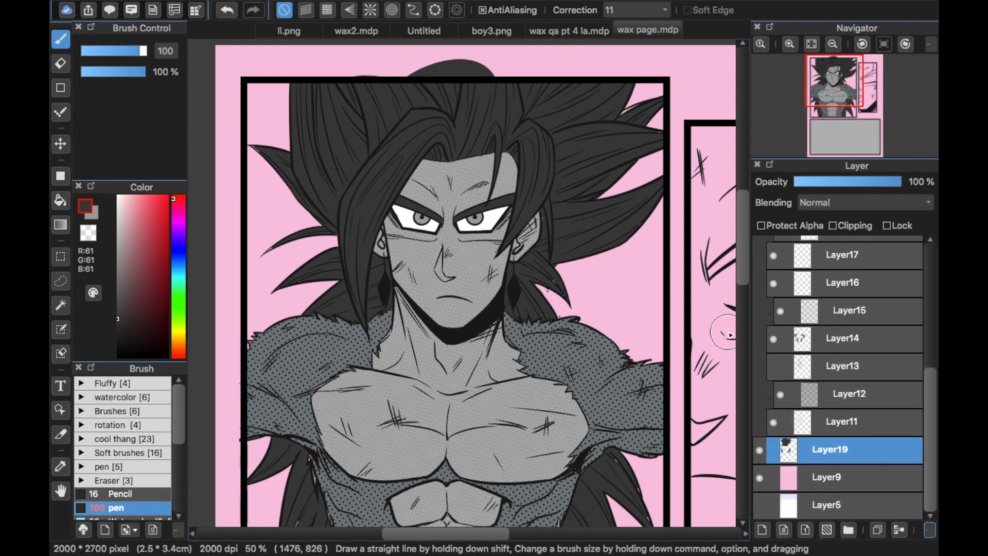
Step: Erase the dark grey paint that spills above the panel's top border
key("e")
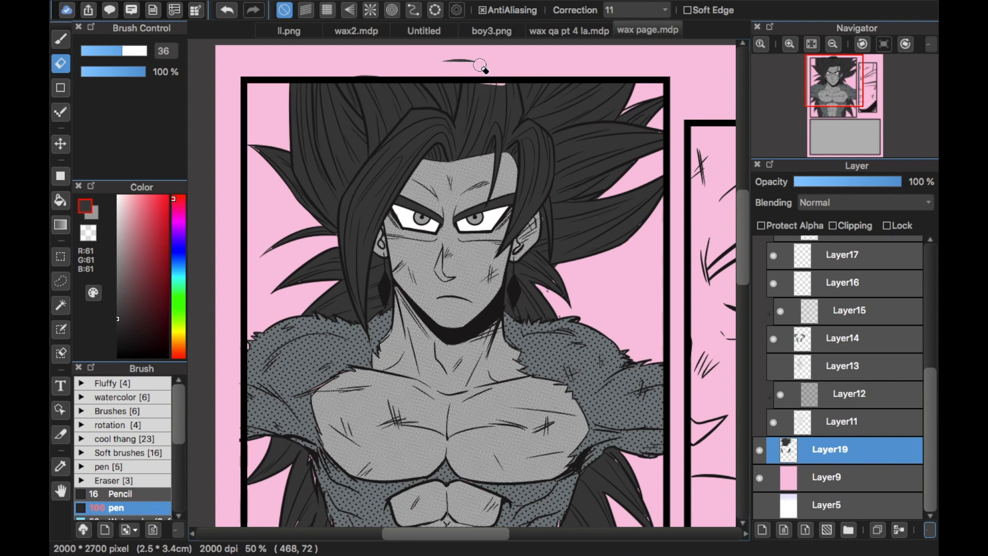
mouse_move(388, 69)
left_mouse_down()
mouse_move(350, 74)
mouse_move(452, 74)
left_mouse_up()
key("b")
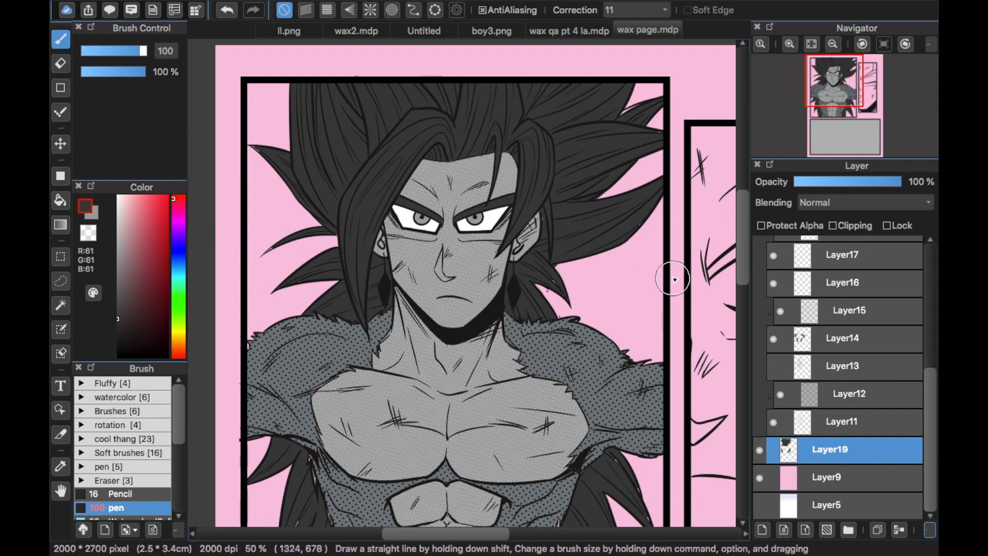
Step: Touch up the tiny unfilled specks in the hair spikes beside the left ear with the pen at size 9.5
scroll(605, 230, "down", 5)
scroll(473, 220, "up", 5)
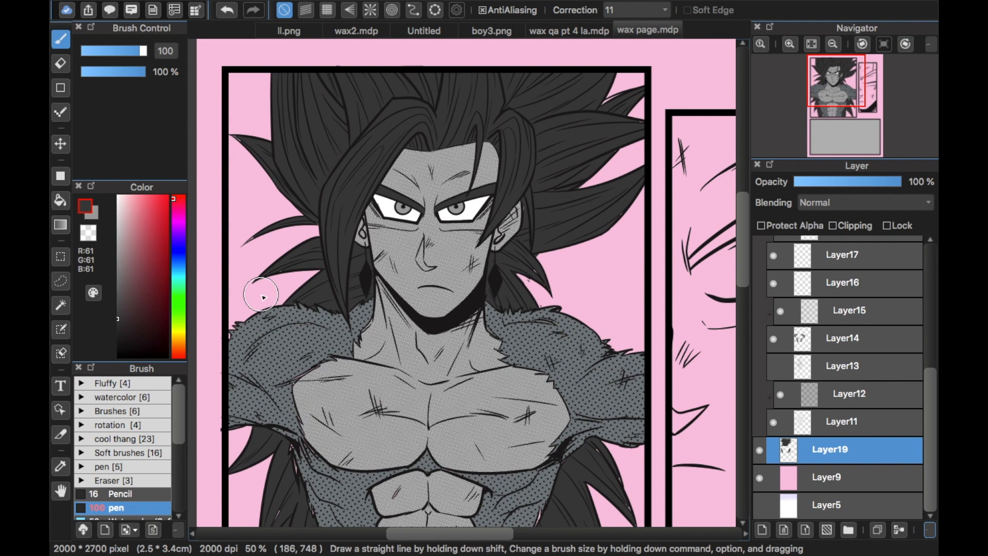
scroll(260, 290, "up", 2)
scroll(263, 297, "up", 1)
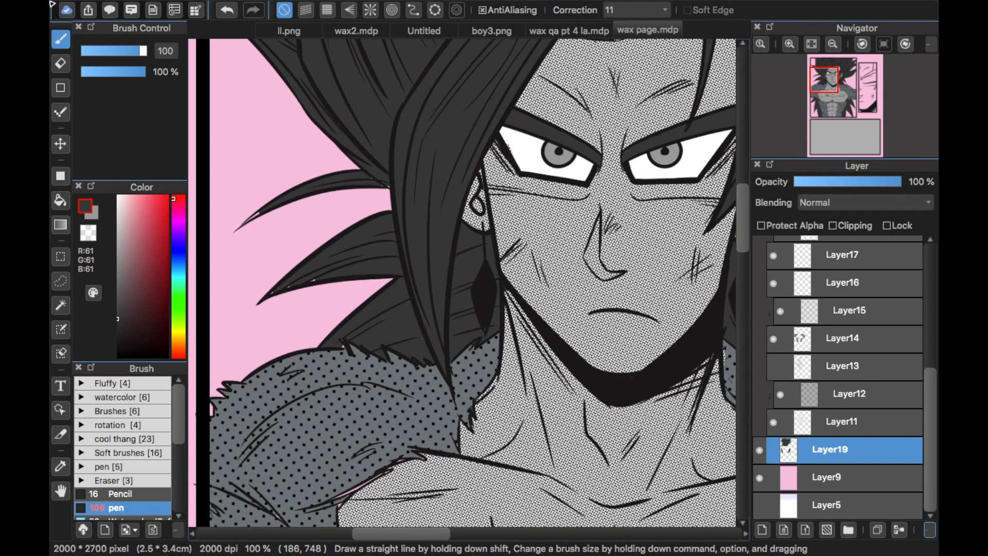
left_click(94, 50)
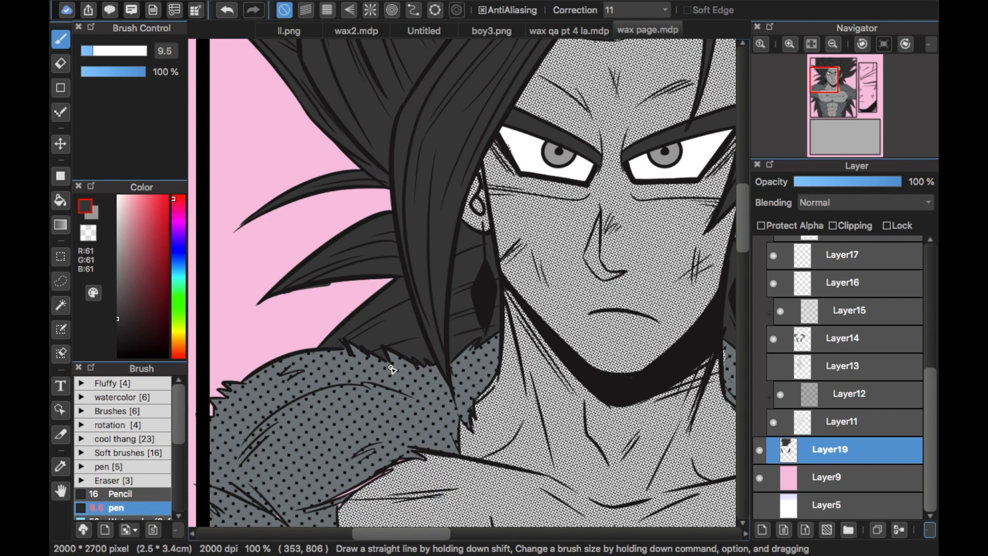
key("e")
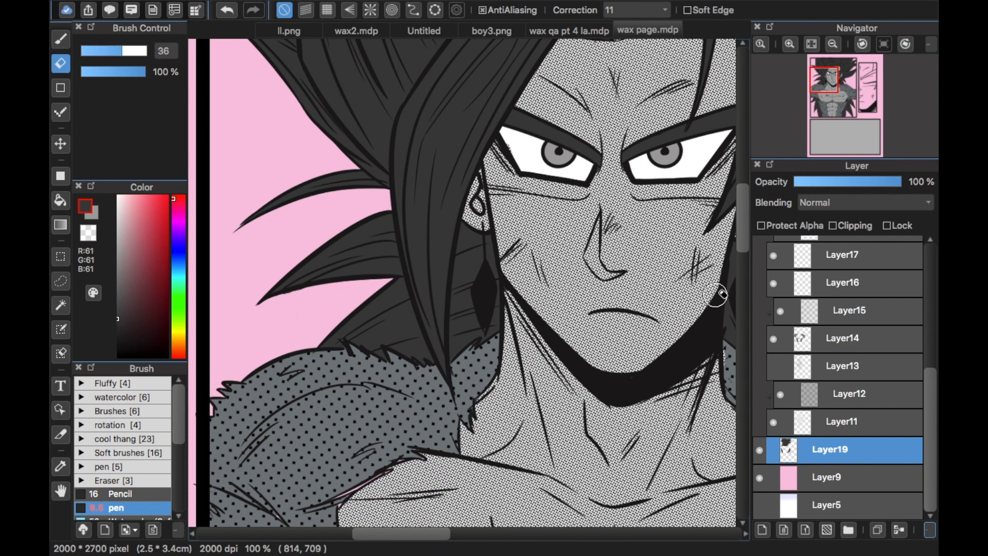
Step: Paint over the pink gaps in the lower hair spikes beside the torso with the pen at size 37
scroll(744, 267, "down", 10)
key("b")
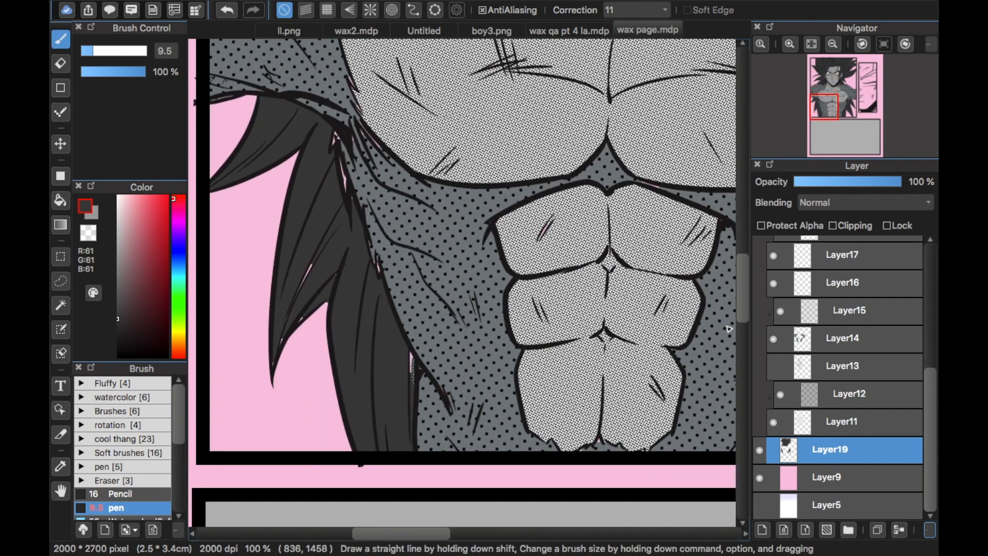
scroll(247, 335, "left", 2)
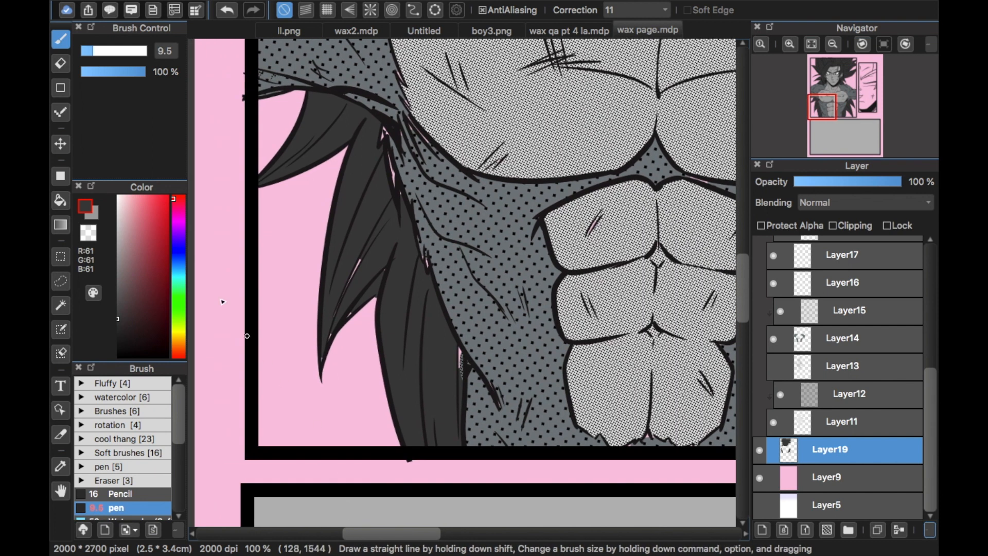
left_click_drag(106, 51, 122, 51)
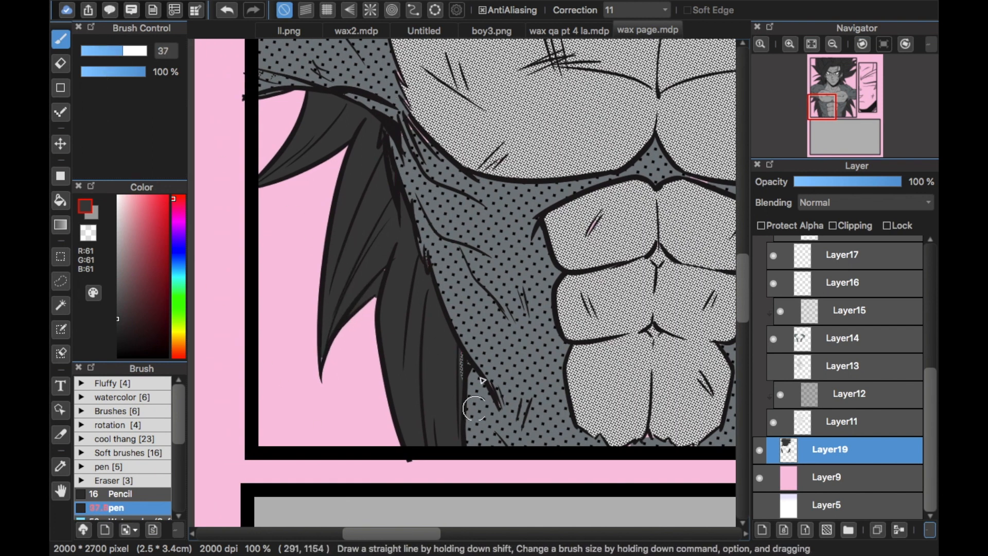
scroll(399, 370, "right", 10)
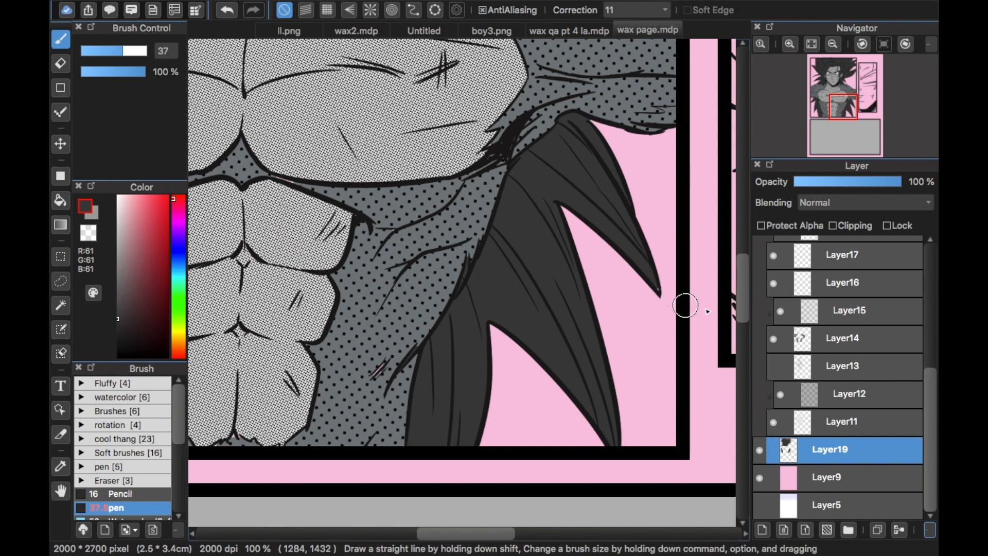
Step: Touch up the large hair spikes on the head's right side and erase the paint spilling past the panel's right border
left_click_drag(746, 278, 751, 202)
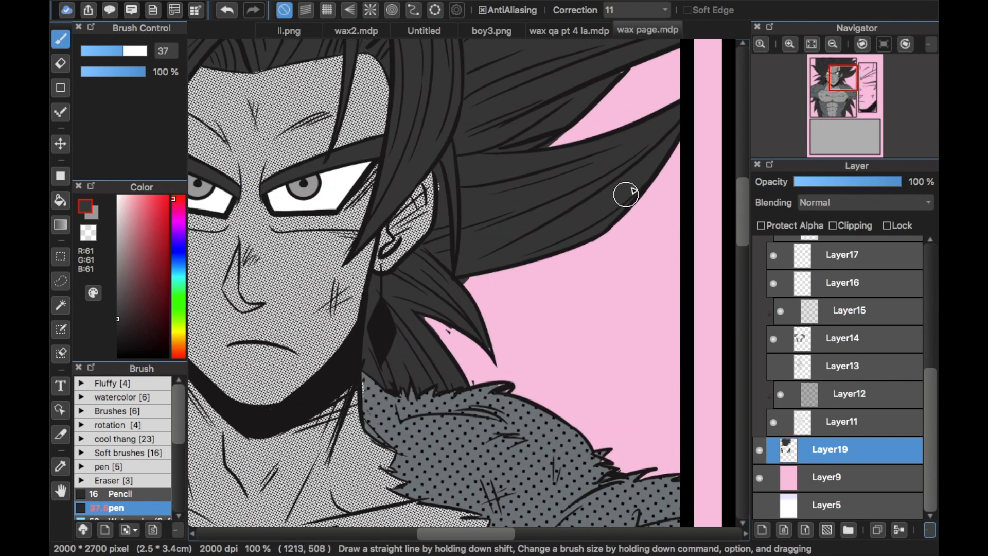
mouse_move(736, 203)
left_mouse_down()
mouse_move(685, 180)
mouse_move(696, 182)
left_mouse_up()
left_click_drag(591, 146, 645, 126)
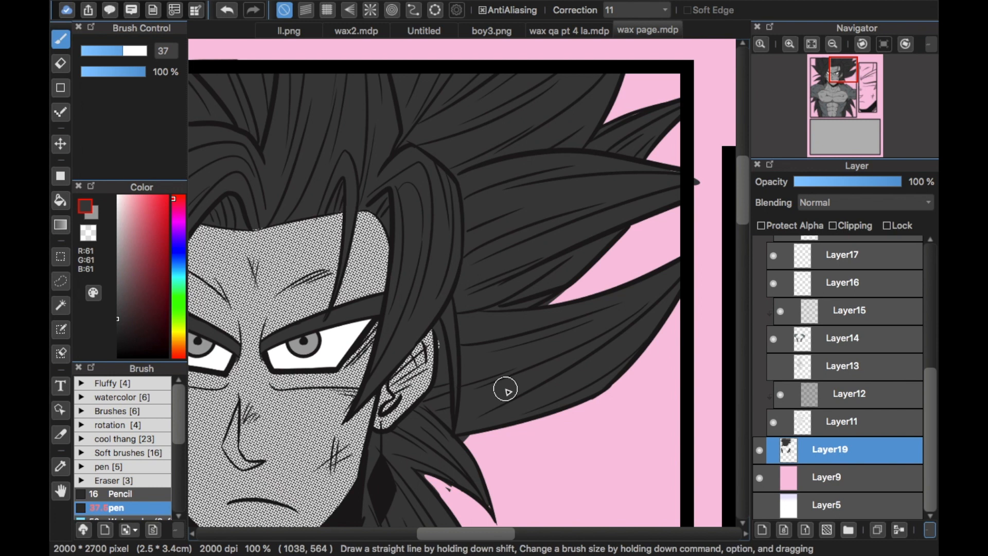
key("e")
left_click_drag(698, 187, 682, 205)
key("b")
key("ctrl+minus")
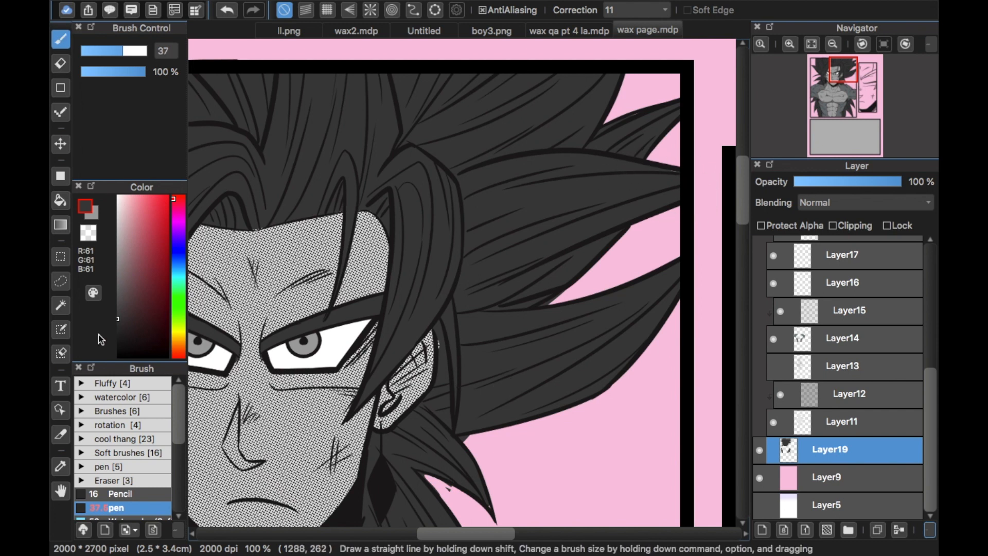
scroll(429, 331, "down", 5)
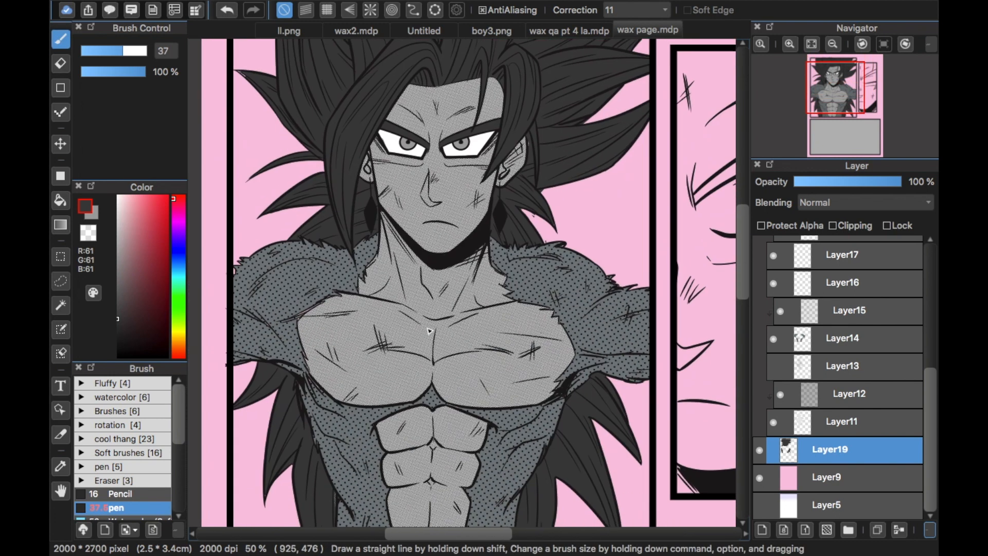
scroll(428, 331, "up", 3)
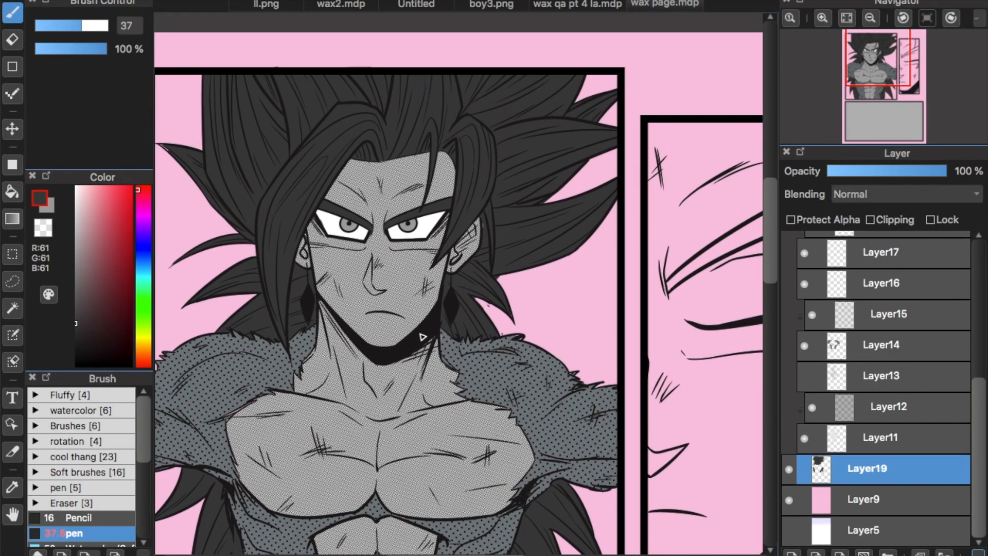
Step: Add a new layer above Layer19 and clip it to the hair base
left_click(793, 553)
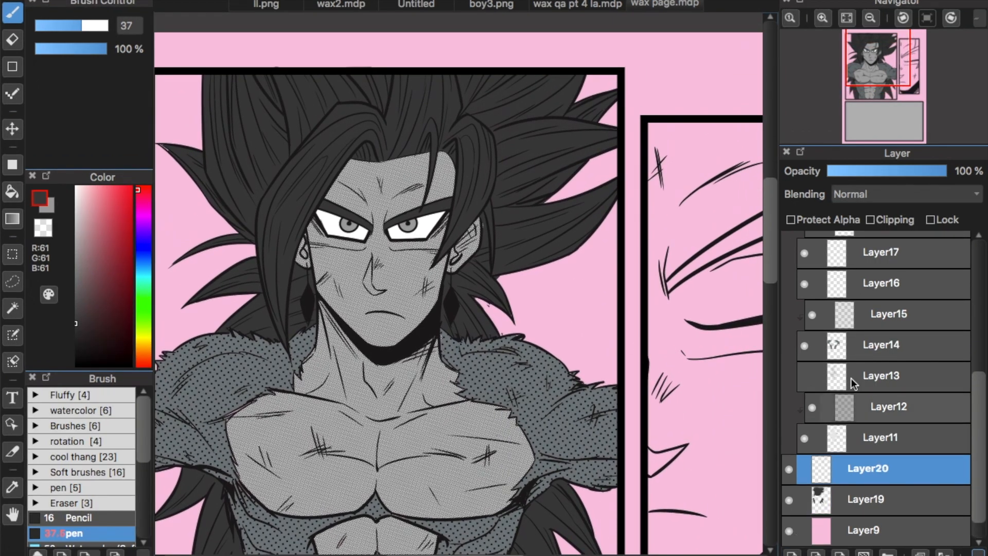
left_click(871, 220)
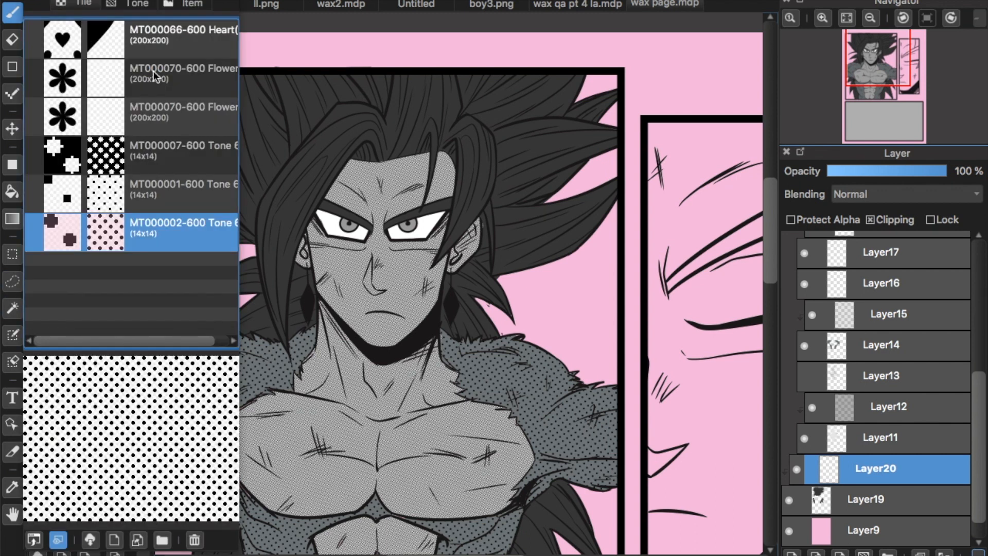
left_click(180, 115)
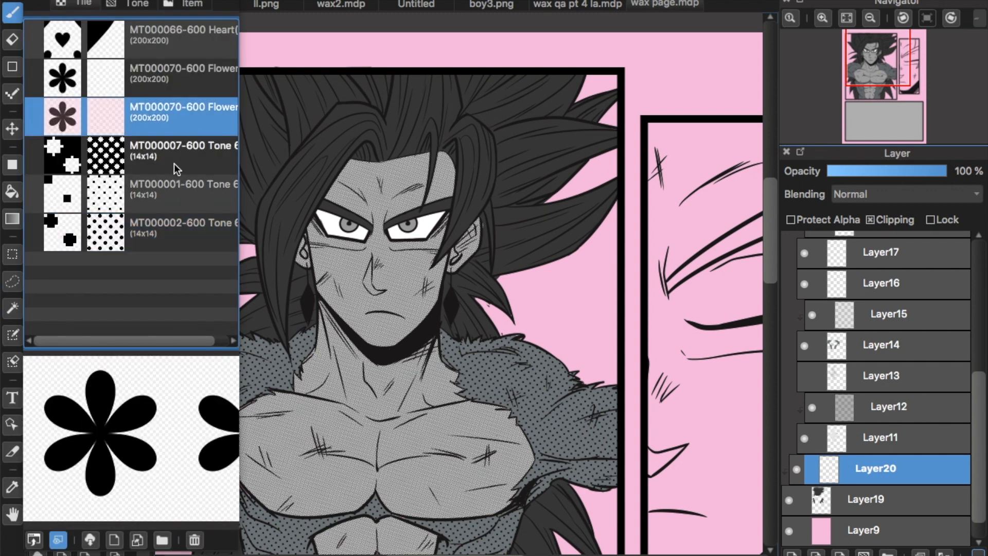
left_click_drag(187, 88, 258, 35)
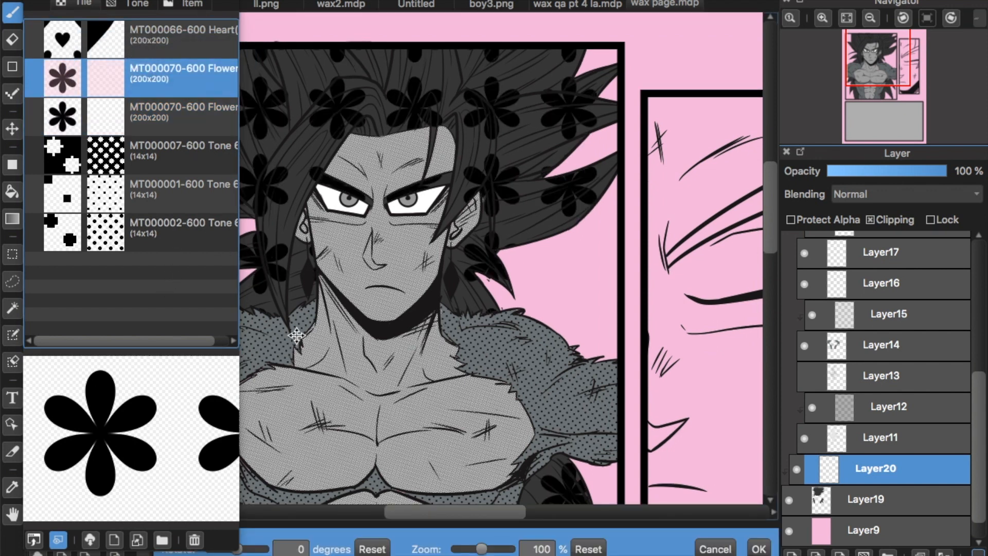
key("Escape")
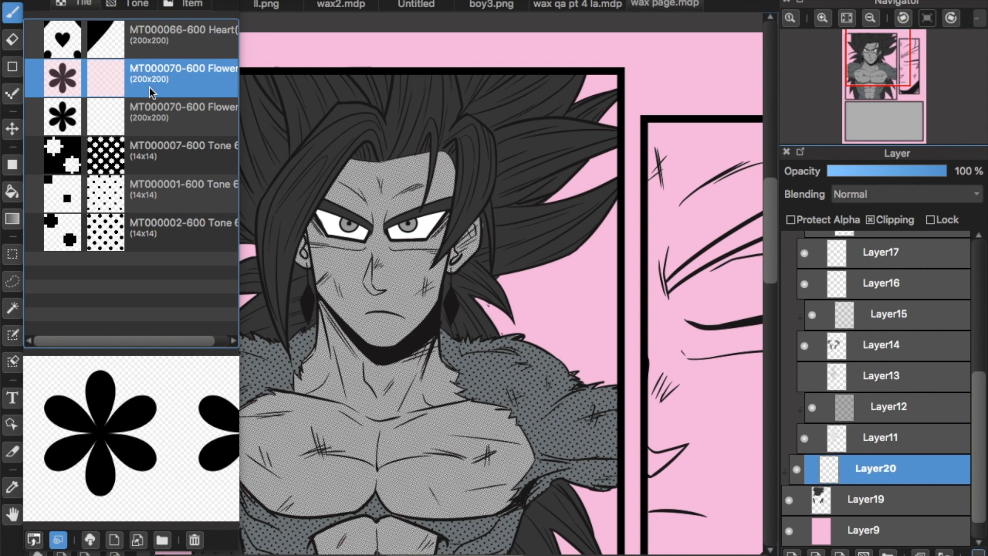
Step: Apply the MT000007-600 tone material to the hair on clipped Layer20 and lower the layer's opacity to 68%
left_click_drag(147, 164, 315, 229)
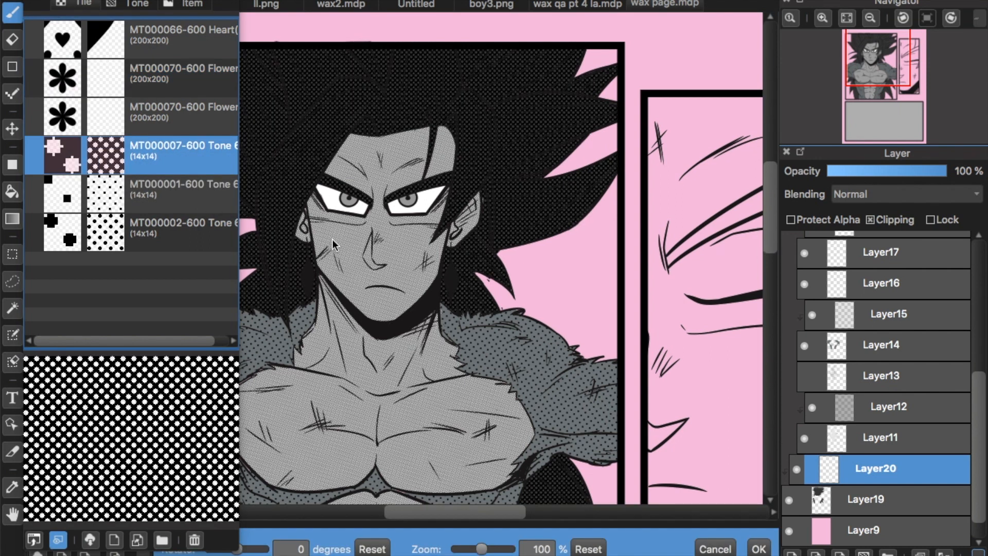
left_click(758, 549)
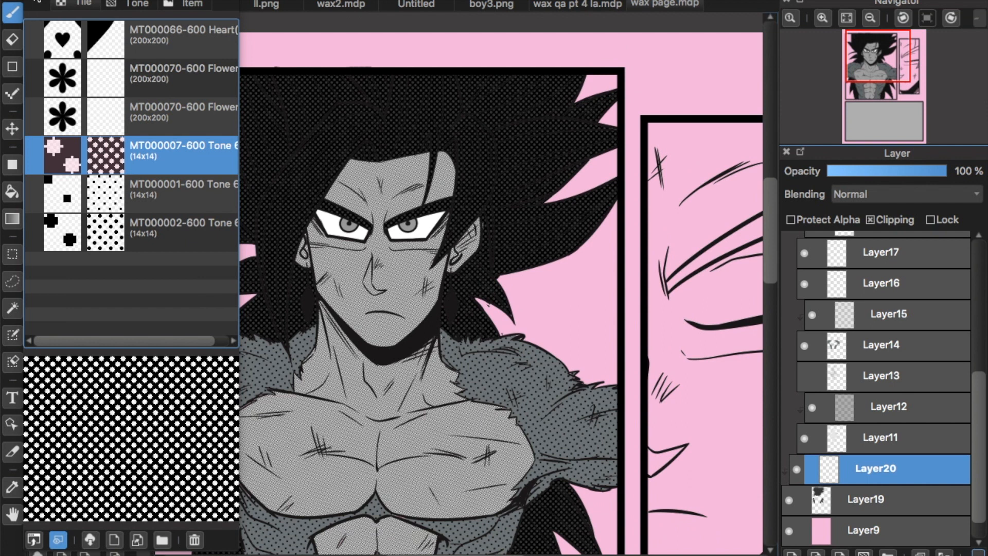
left_click(13, 11)
scroll(425, 549, "left", 4)
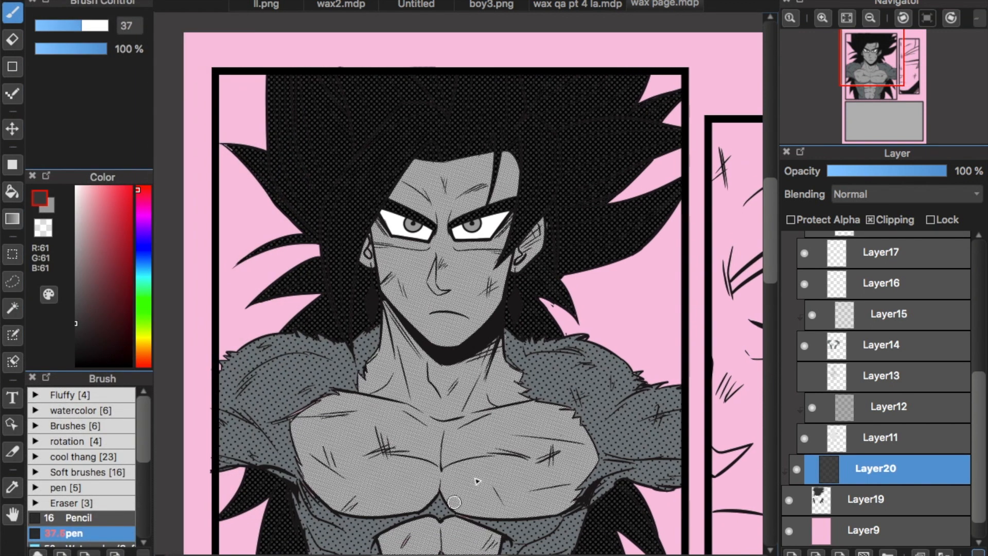
mouse_move(770, 240)
left_mouse_down()
mouse_move(771, 276)
mouse_move(774, 232)
left_mouse_up()
left_click(912, 171)
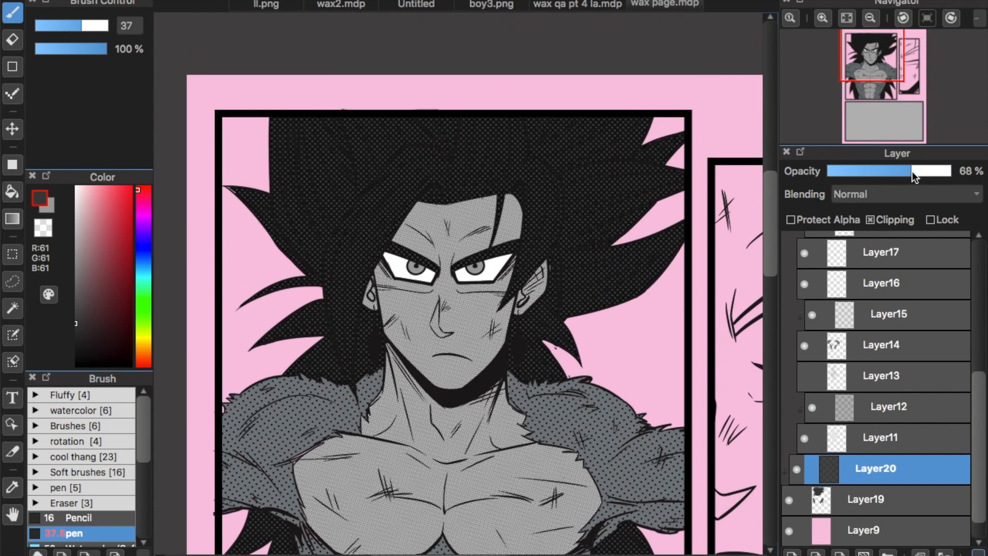
Step: Lower the opacity of the hair tone on Layer20 to 21%
left_click_drag(884, 167, 846, 166)
left_click(873, 168)
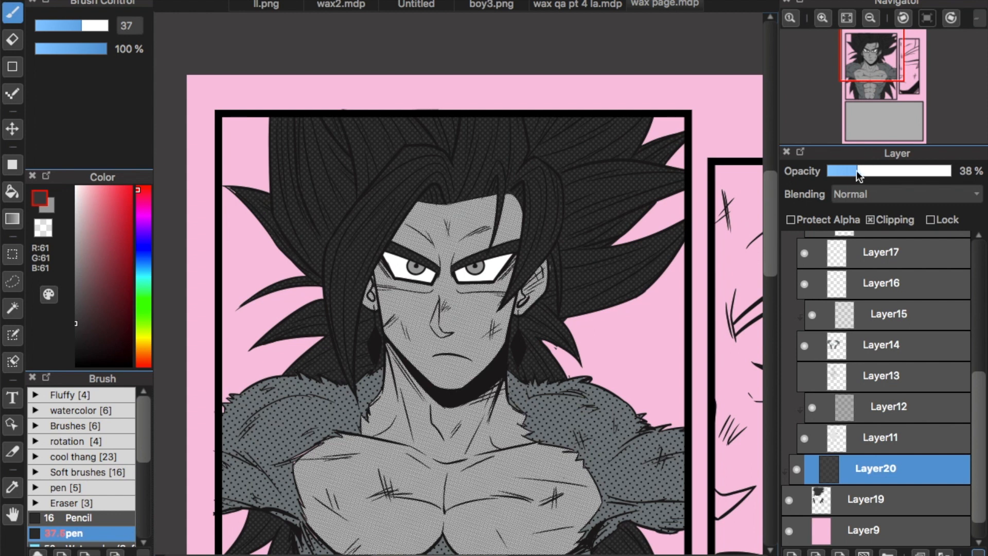
Step: Examine the lightened hair tone up close and across the whole manga page
scroll(568, 166, "down", 5)
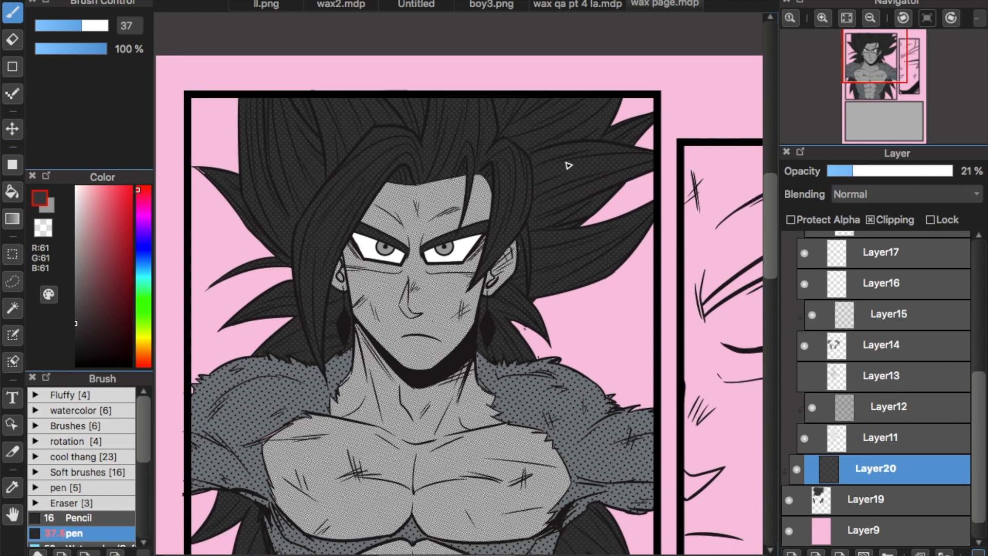
scroll(568, 165, "right", 2)
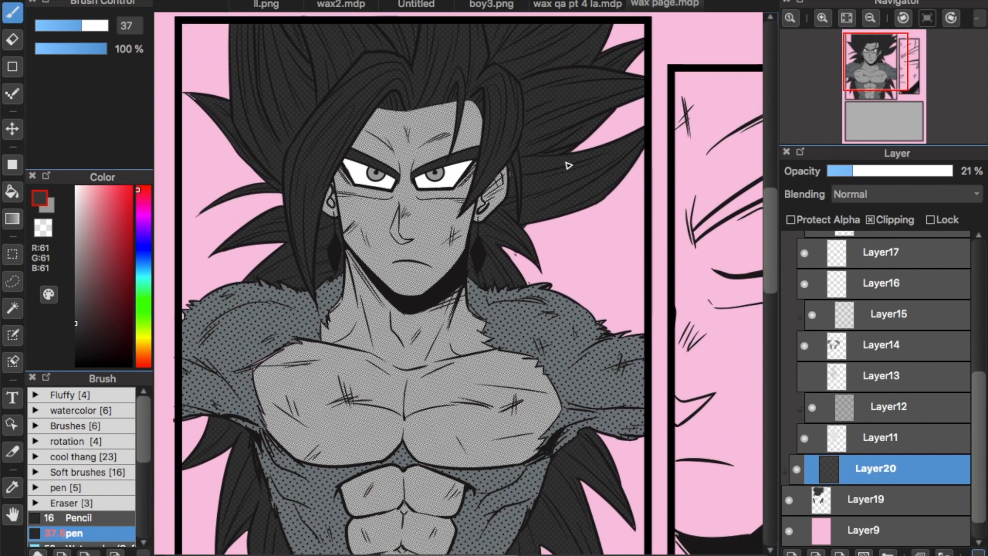
scroll(568, 165, "down", 5)
scroll(568, 166, "down", 3)
scroll(569, 165, "up", 2)
scroll(568, 165, "right", 2)
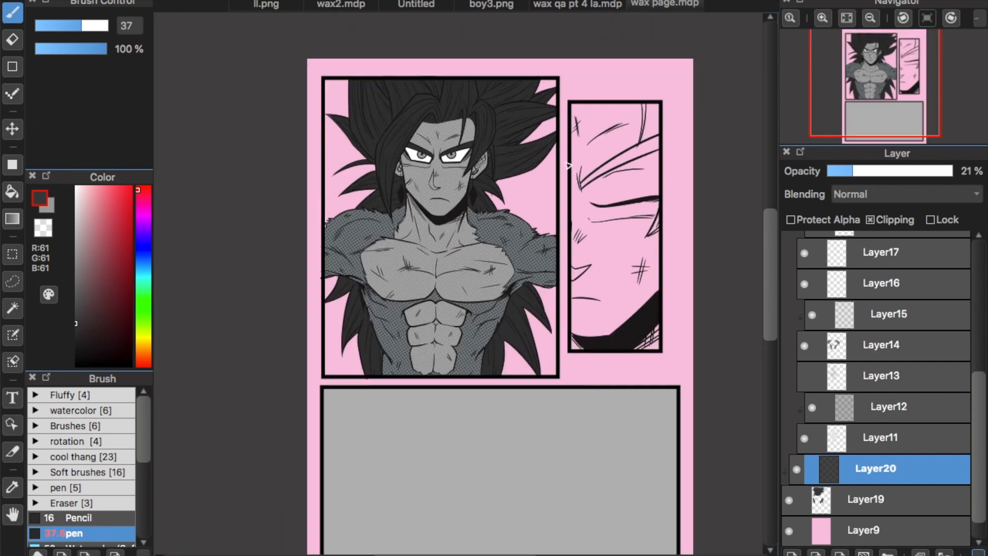
scroll(568, 165, "up", 2)
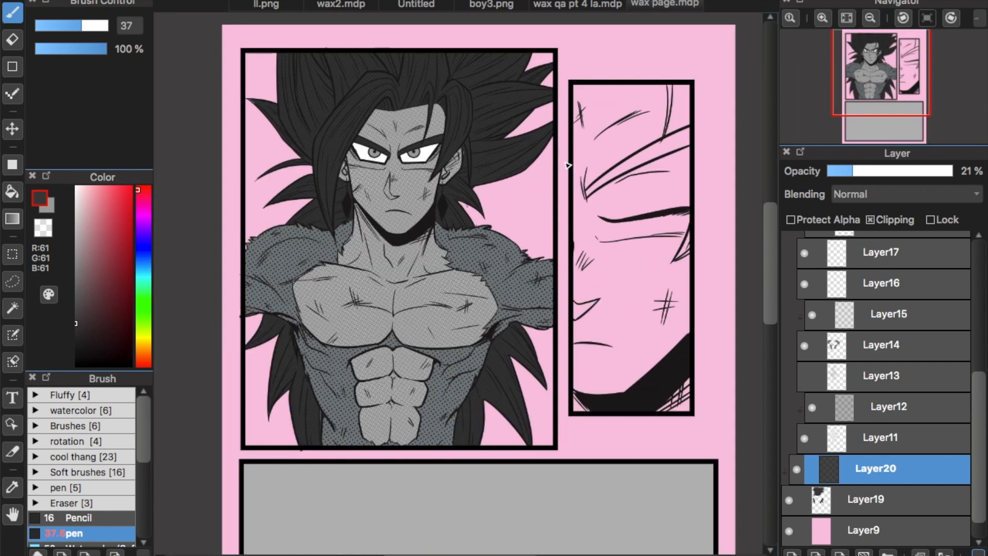
scroll(568, 165, "left", 1)
scroll(569, 165, "down", 2)
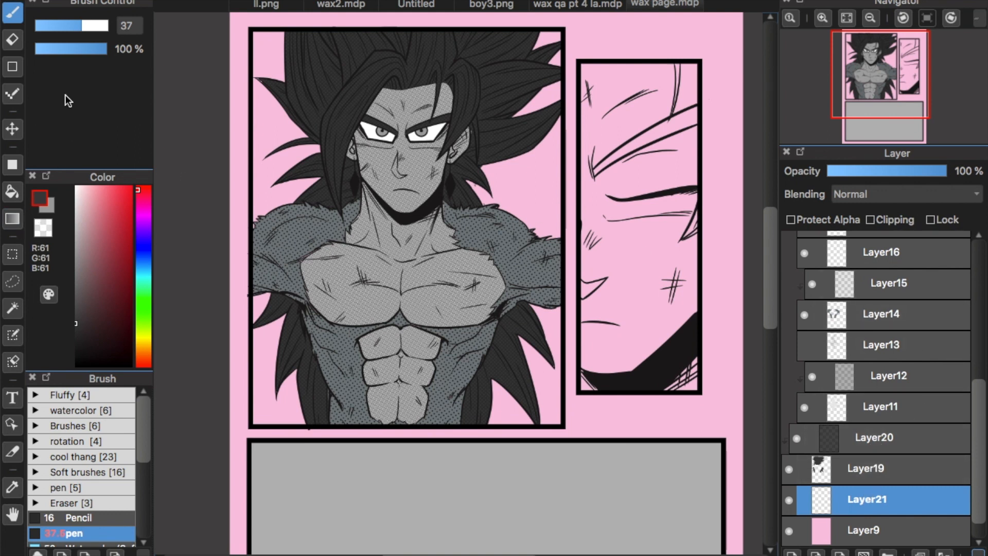
Step: Make a rectangular selection around the inside of the character panel's border
left_click(13, 68)
left_click(12, 253)
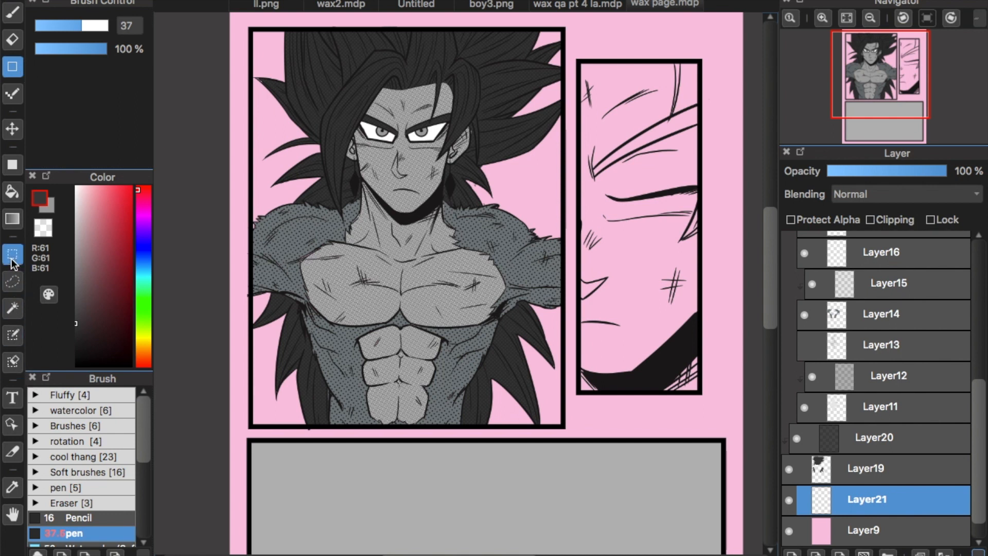
left_click_drag(253, 31, 557, 75)
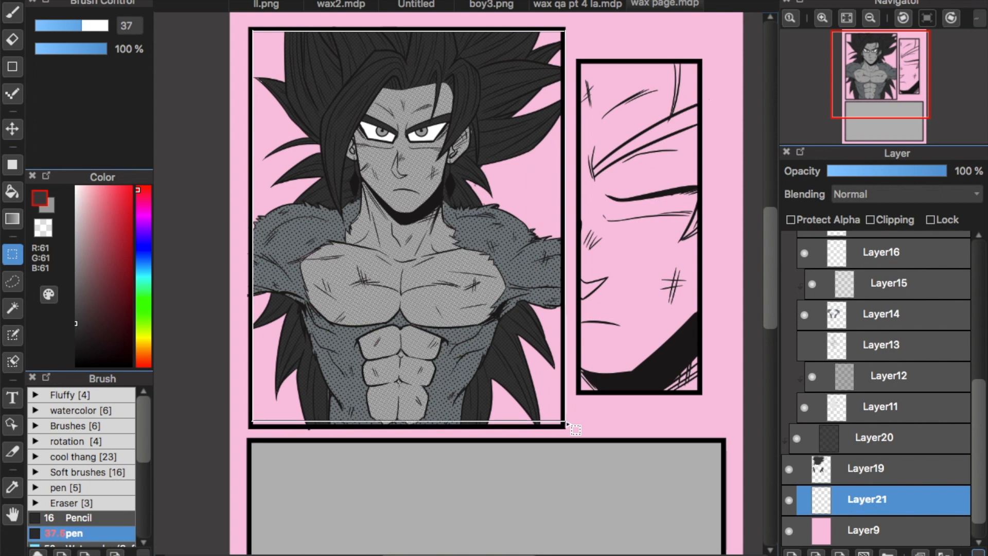
left_click_drag(564, 427, 565, 427)
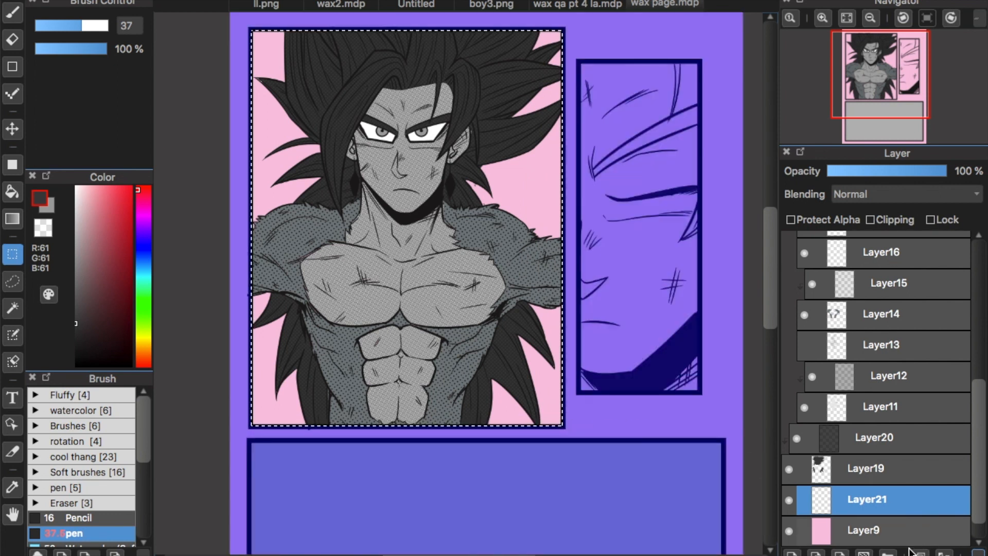
Step: Add a new layer beneath the hair base, fill the selected panel area with grey RGB 126, 126, 126, and deselect
left_click(793, 554)
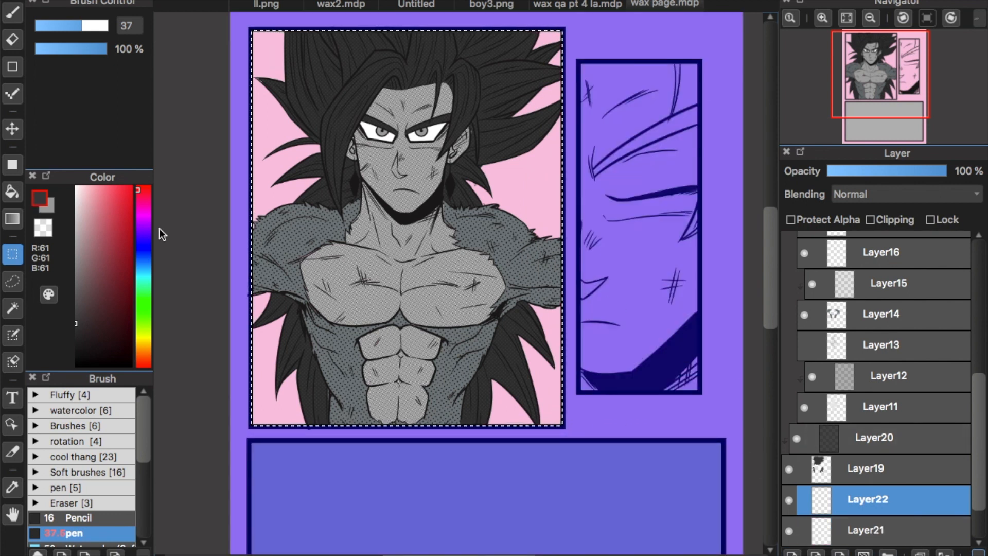
left_click(12, 191)
left_click(331, 1)
left_click_drag(80, 199, 61, 276)
left_click(268, 188)
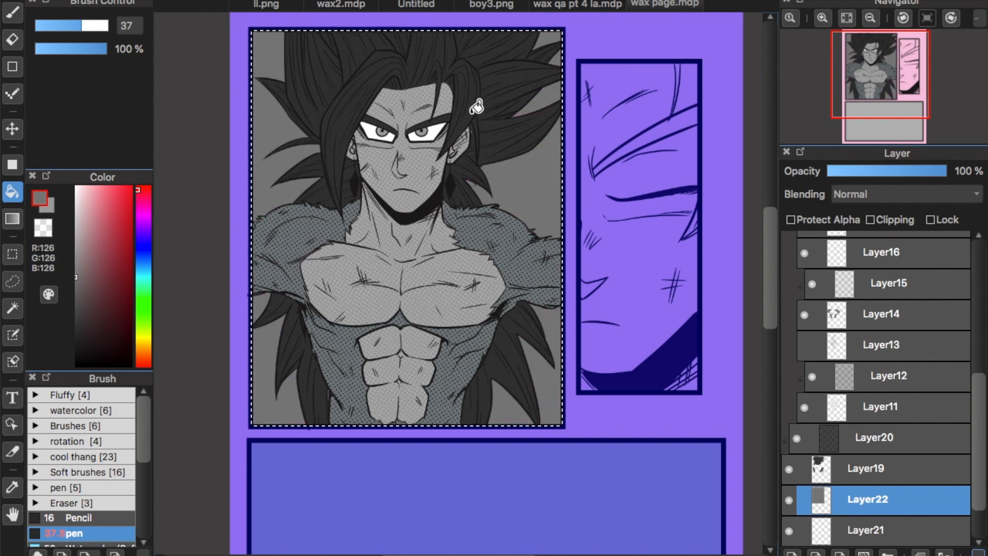
key("super+d")
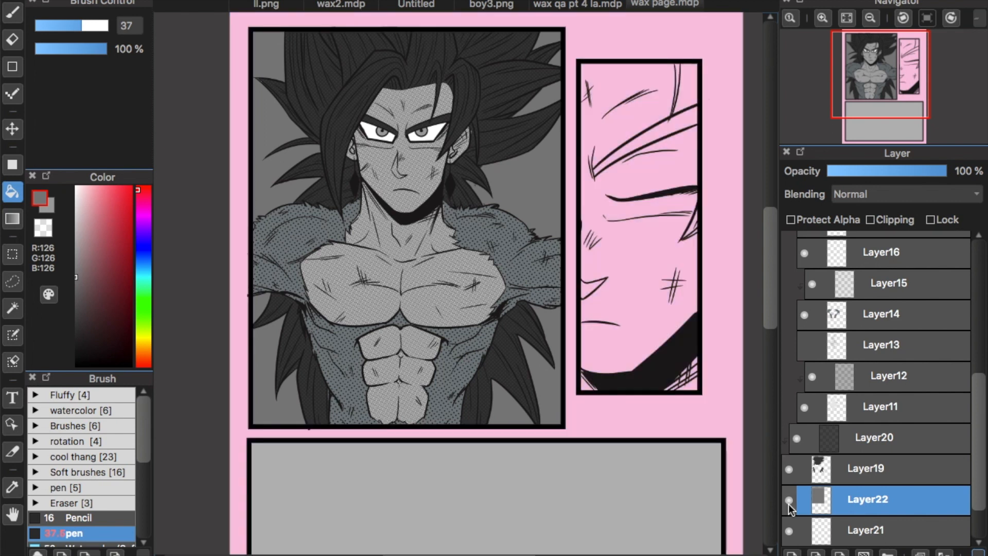
Step: Add a new layer clipped to the grey panel background and bring up the tone materials
key("super+shift+n")
left_click(870, 220)
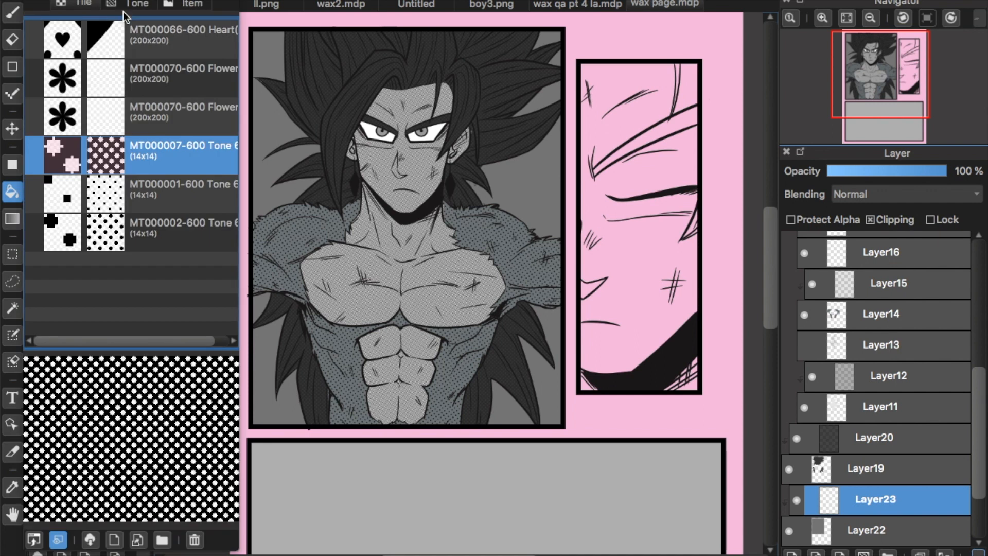
left_click(135, 4)
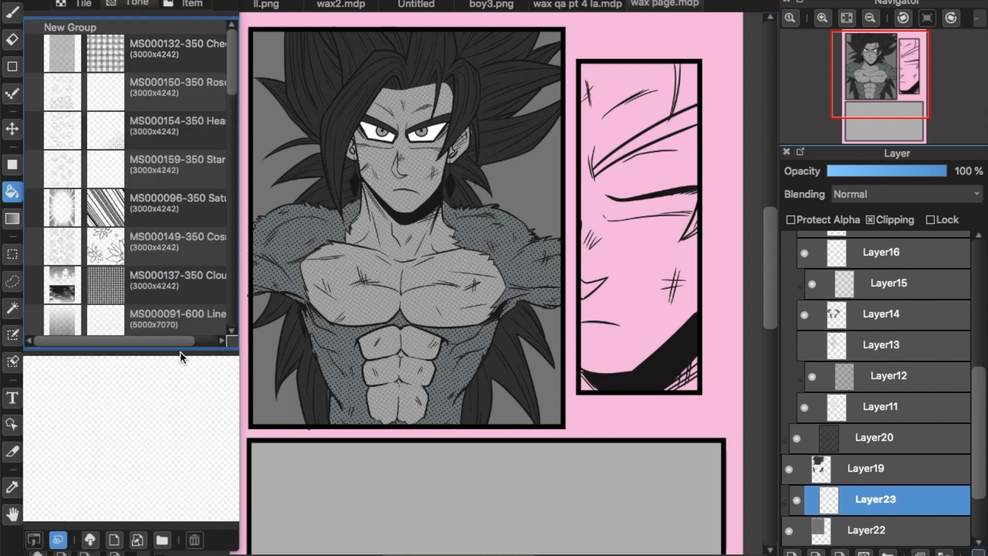
scroll(231, 79, "down", 1)
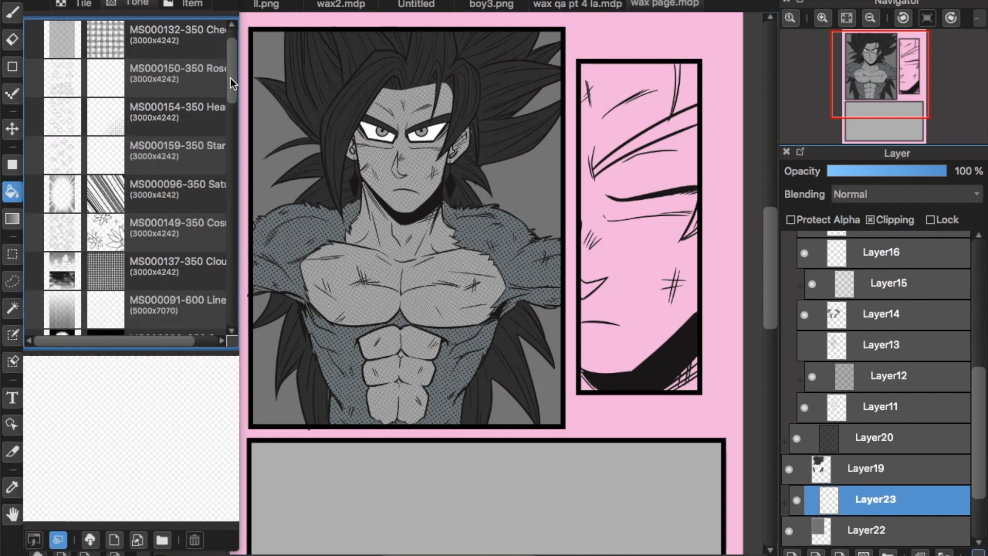
Step: Preview the MS000096-350, MS000234-350 and MS000148-350 tone materials as background options
left_click(196, 188)
scroll(231, 75, "down", 3)
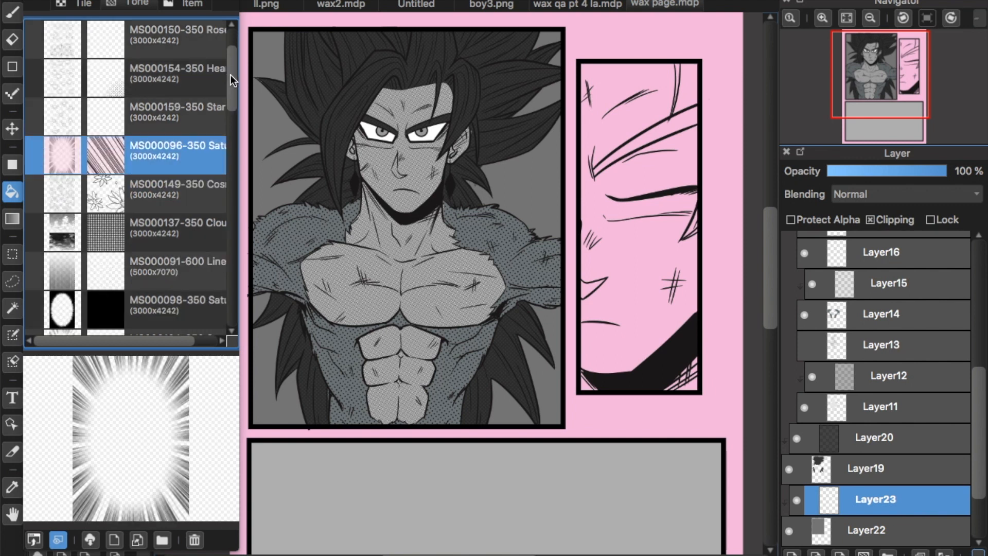
scroll(231, 75, "down", 3)
left_click(153, 255)
scroll(233, 80, "down", 3)
left_click_drag(233, 81, 230, 243)
left_click(222, 225)
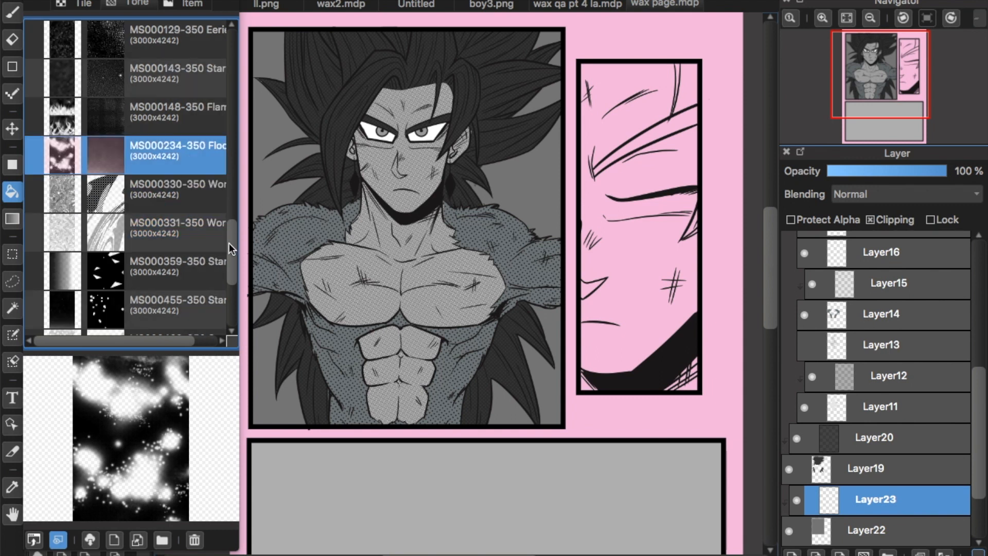
scroll(234, 241, "down", 1)
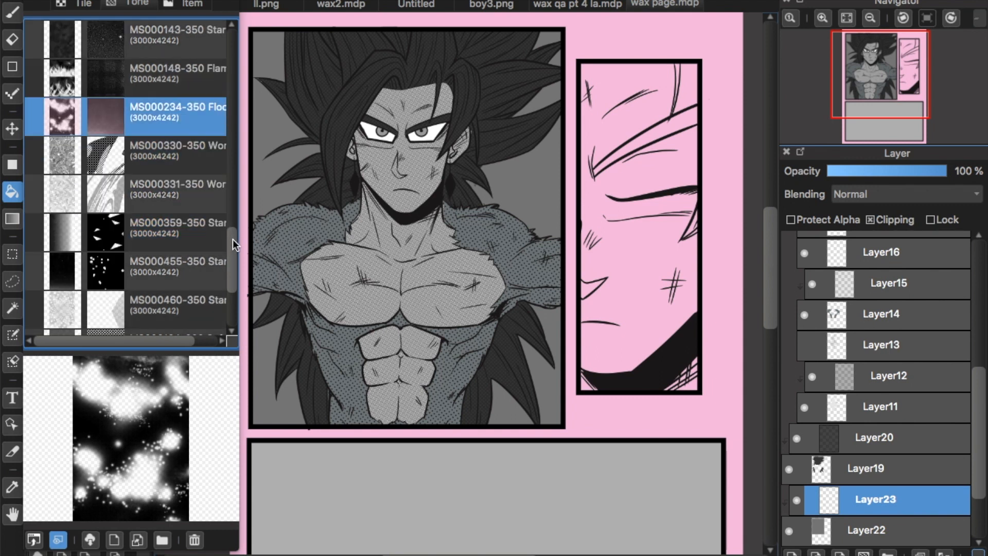
left_click(187, 73)
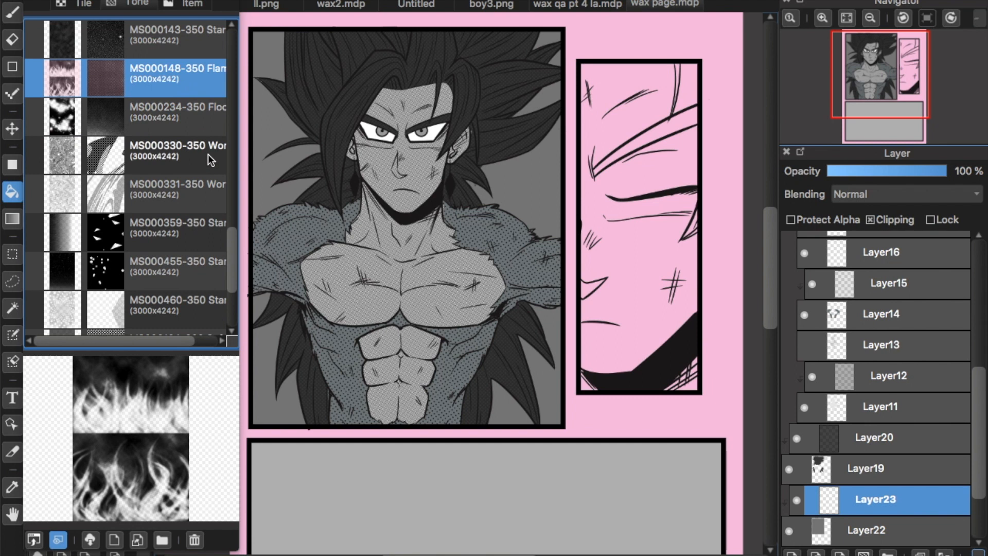
Step: Place the MS000148-350 flame tone behind the character on clipped Layer23 at 41% zoom
left_click_drag(178, 73, 433, 306)
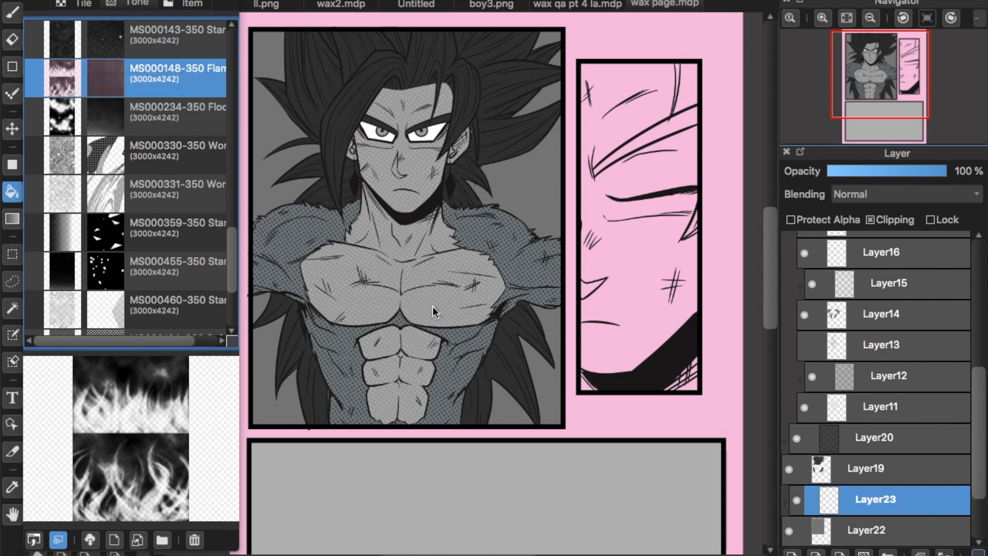
left_click_drag(476, 551, 460, 550)
left_click_drag(433, 410, 409, 283)
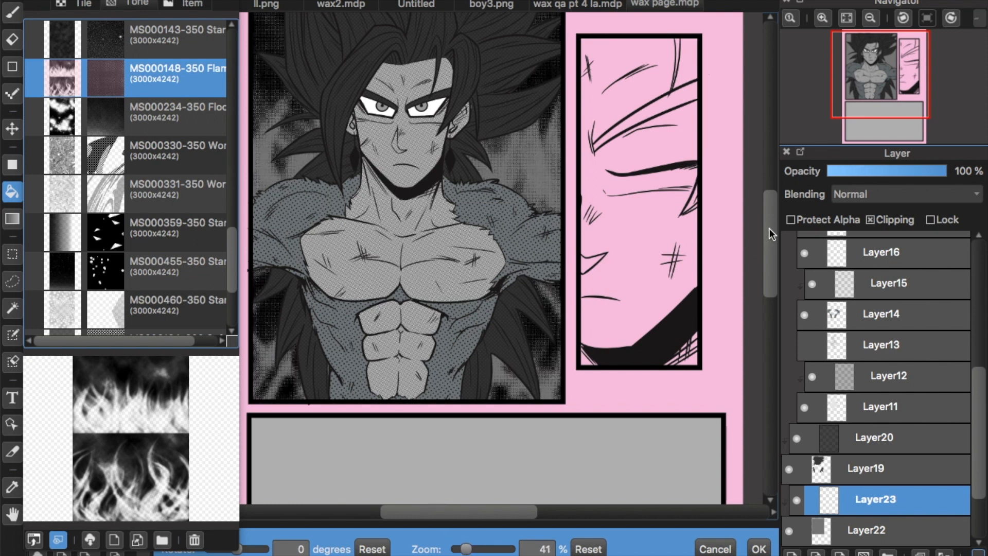
scroll(769, 226, "up", 2)
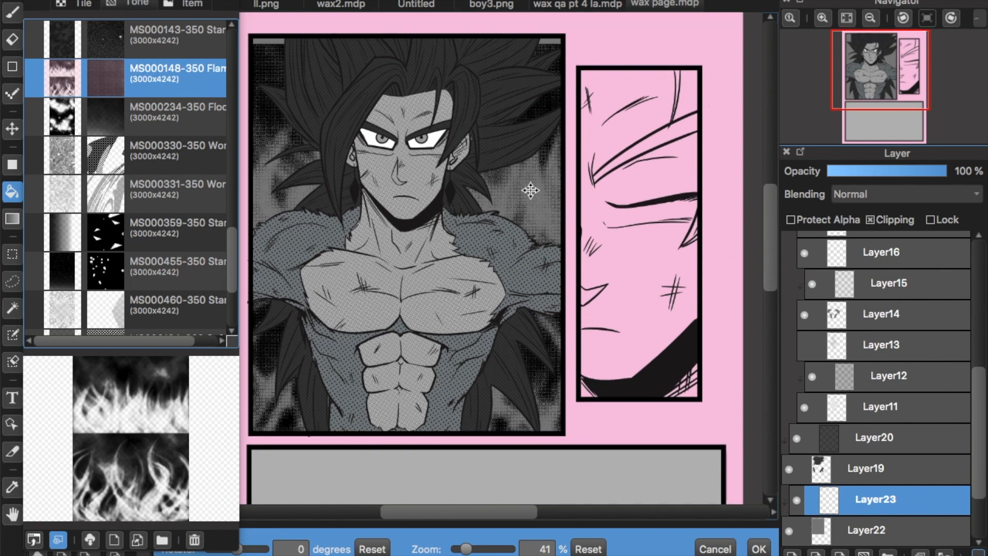
left_click(759, 548)
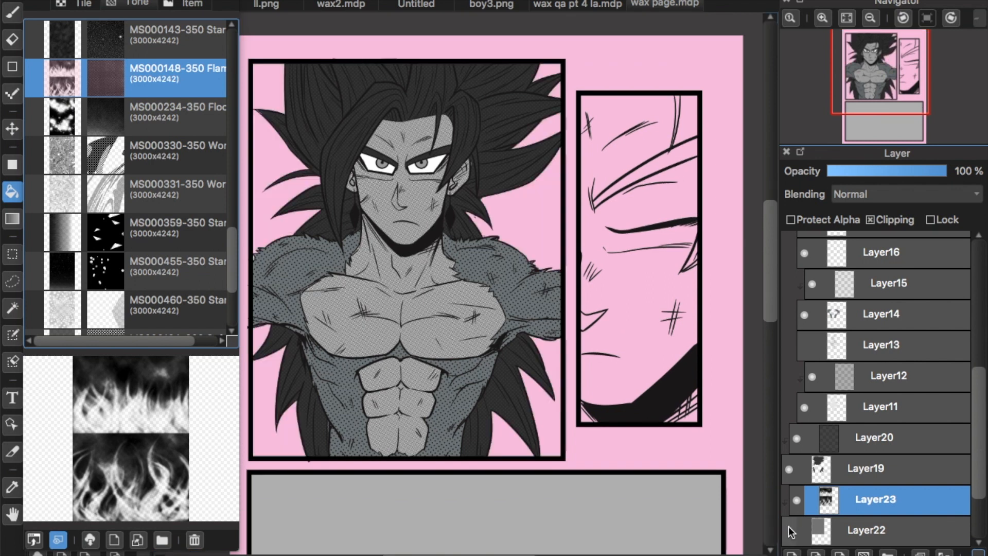
left_click(823, 533)
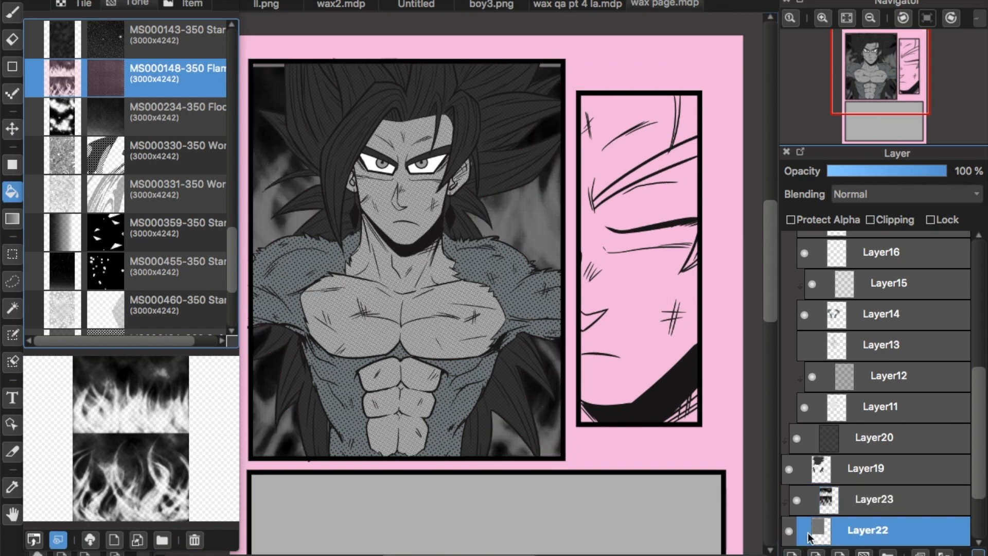
left_click(520, 221)
scroll(439, 532, "left", 2)
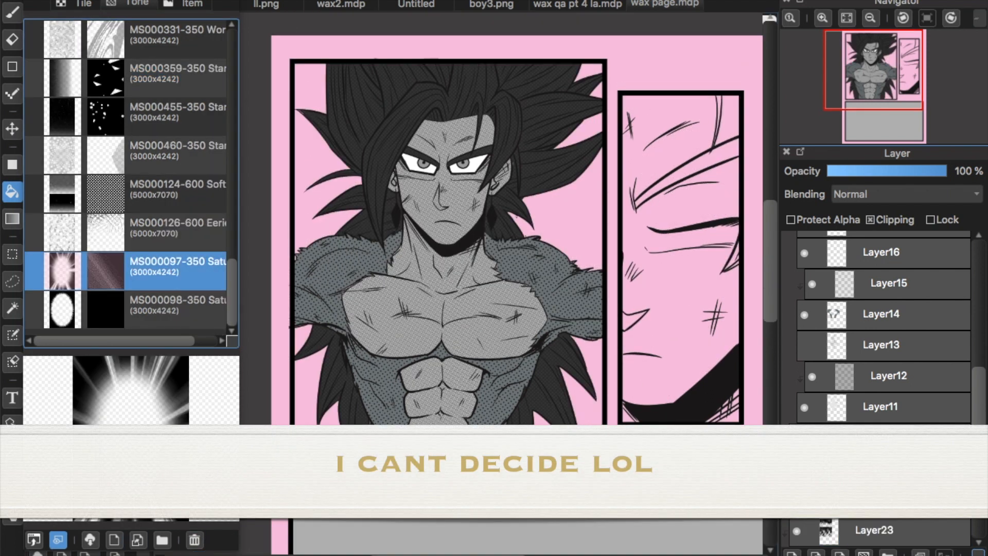
Step: Add another new layer above the character panel's background layers
left_click(874, 406)
left_click(792, 553)
left_click_drag(241, 305, 443, 288)
left_click_drag(157, 20, 136, 15)
left_click_drag(483, 549, 469, 549)
left_click_drag(518, 404, 520, 406)
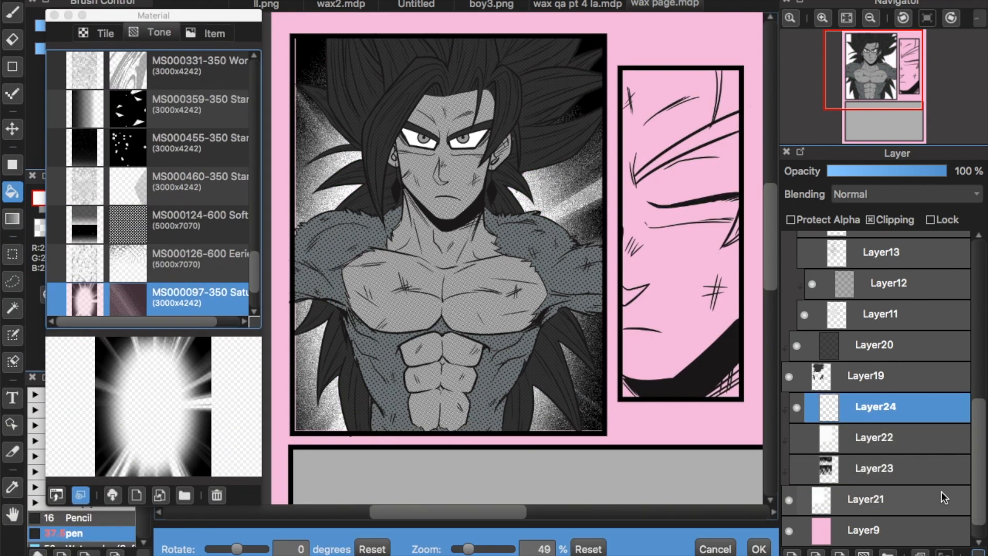
left_click(715, 549)
Step: Place a different tone material behind the character on the new background layer
left_click(206, 182)
left_click_drag(255, 283, 255, 224)
left_click_drag(226, 220, 453, 289)
left_click(759, 549)
left_click(221, 181)
left_click_drag(255, 229, 255, 129)
left_click_drag(221, 107, 467, 260)
left_click(716, 549)
Step: Toggle the visibility of Layer24 and add one more layer for another background tone
left_click(797, 407)
left_click(792, 554)
Step: Try placing a tone material at its default scale over the character panel's background
left_click_drag(226, 221, 443, 258)
left_click(759, 549)
key("super+z")
Step: Place the tone material behind the character again, scaled down to suit the panel
left_click_drag(221, 222, 443, 257)
left_click_drag(483, 549, 475, 549)
left_click(759, 549)
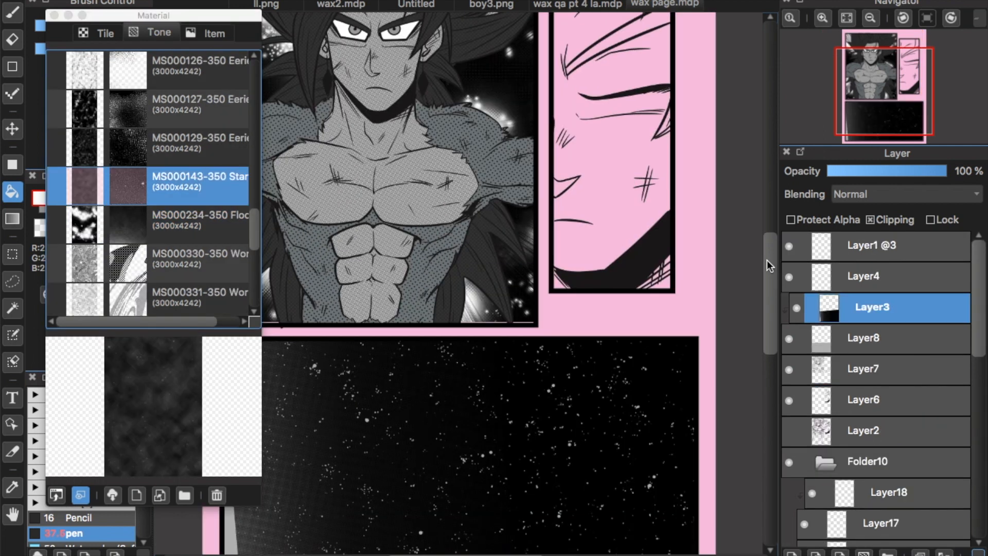
Step: Examine the panel backgrounds across the page and preview the MS000118-350 and MS000117-350 tones for the wide lower panel
scroll(767, 260, "down", 5)
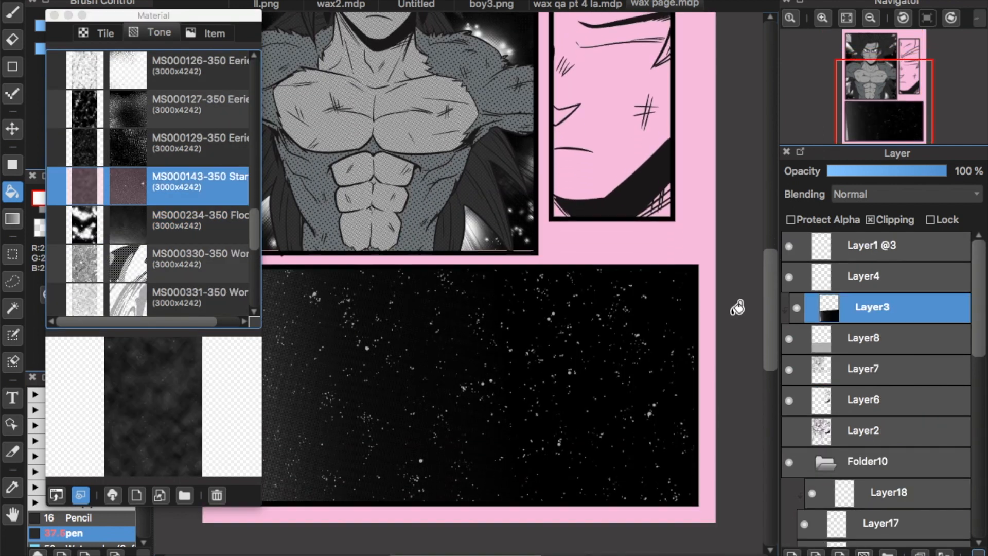
scroll(767, 242, "left", 3)
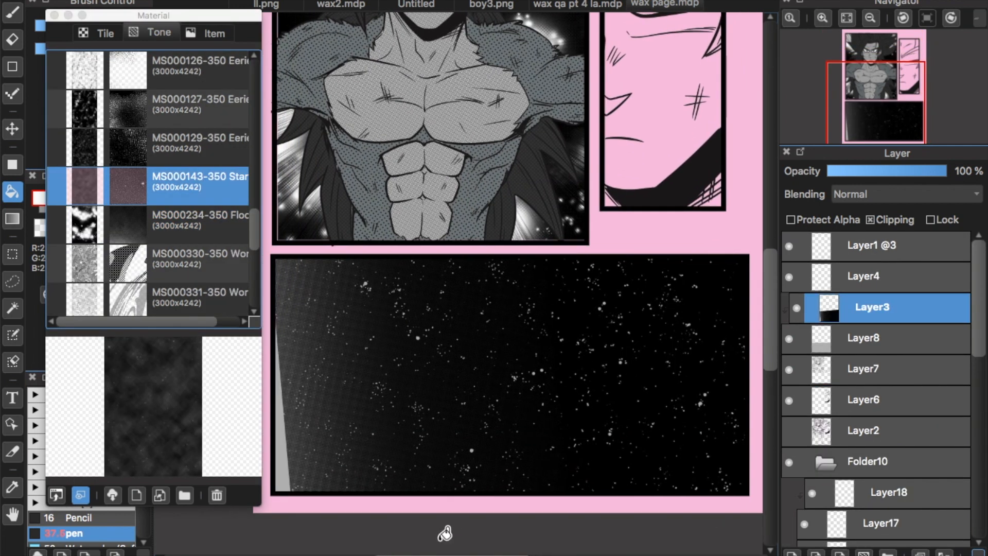
scroll(773, 236, "up", 8)
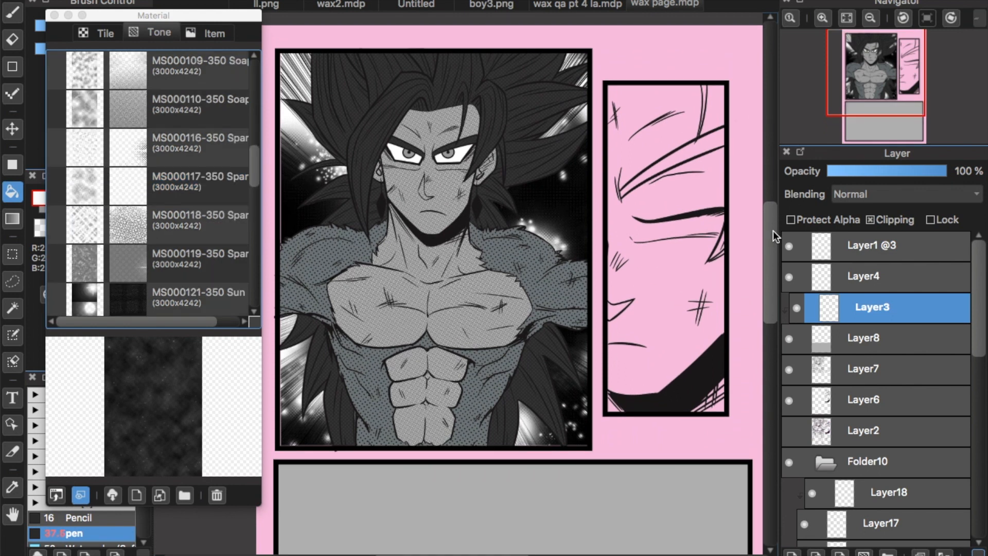
left_click_drag(773, 231, 768, 241)
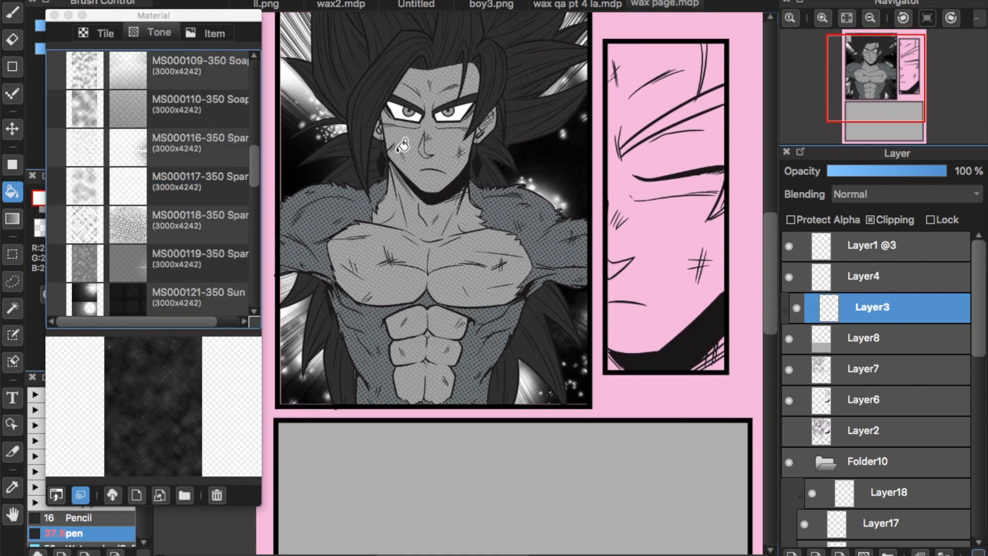
left_click_drag(775, 261, 768, 291)
left_click(236, 175)
left_click(231, 208)
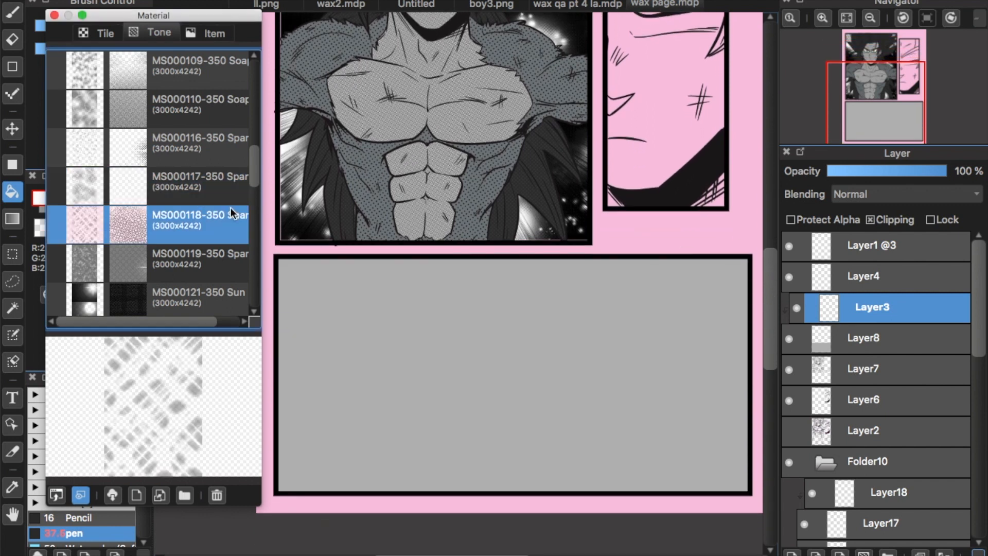
left_click(236, 180)
left_click_drag(255, 163, 262, 126)
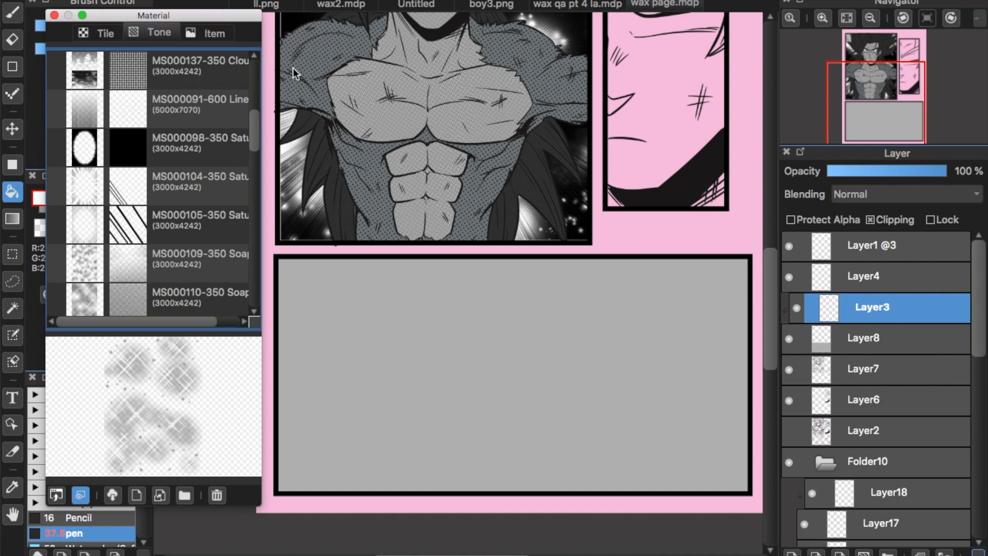
Step: Place the MS000137-350 cloud tone in the wide lower panel on Layer3
scroll(773, 280, "up", 2)
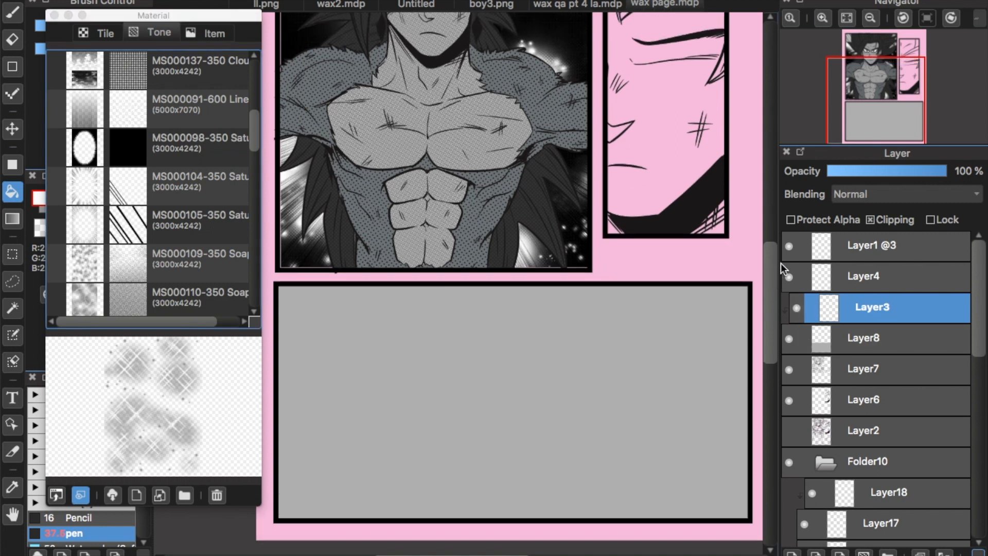
mouse_move(258, 129)
left_mouse_down()
mouse_move(254, 81)
mouse_move(248, 119)
left_mouse_up()
left_click_drag(200, 147, 573, 410)
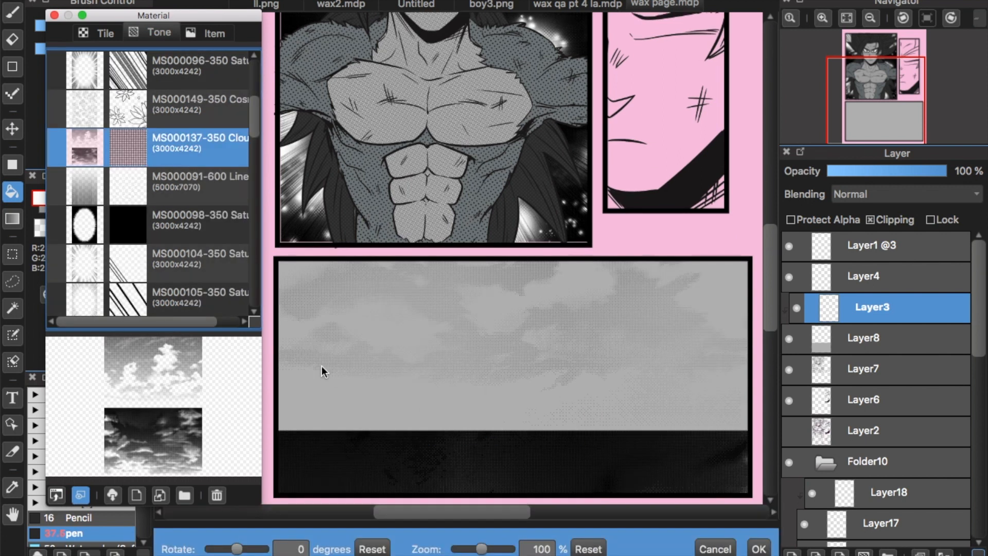
Step: Scale the cloud tone down and reposition it so the dark, cloudy part fills the wide lower panel
left_click_drag(452, 374, 431, 247)
mouse_move(481, 549)
left_mouse_down()
mouse_move(454, 550)
mouse_move(468, 550)
left_mouse_up()
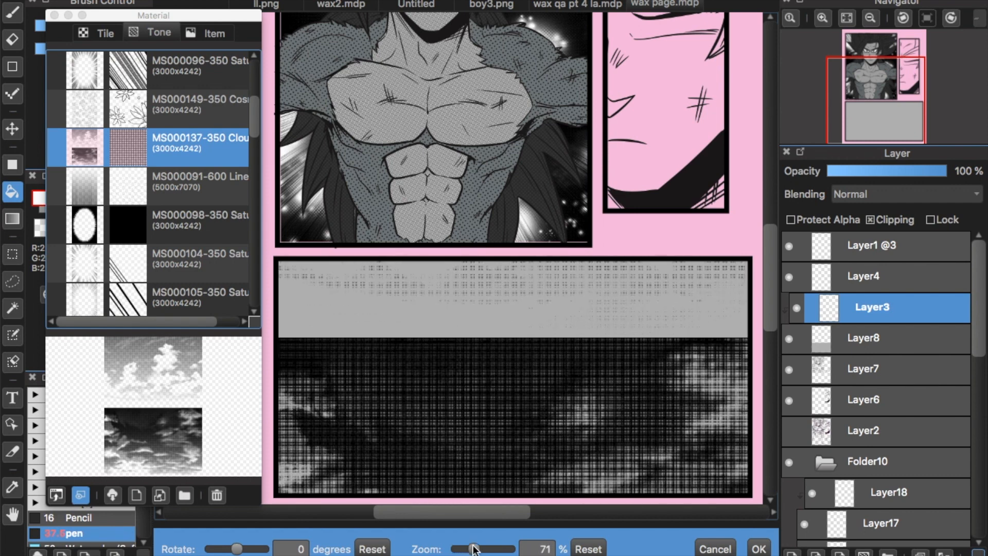
left_click_drag(496, 369, 494, 269)
left_click_drag(767, 309, 767, 311)
left_click_drag(663, 400, 655, 295)
left_click_drag(687, 379, 660, 394)
left_click_drag(474, 550, 471, 550)
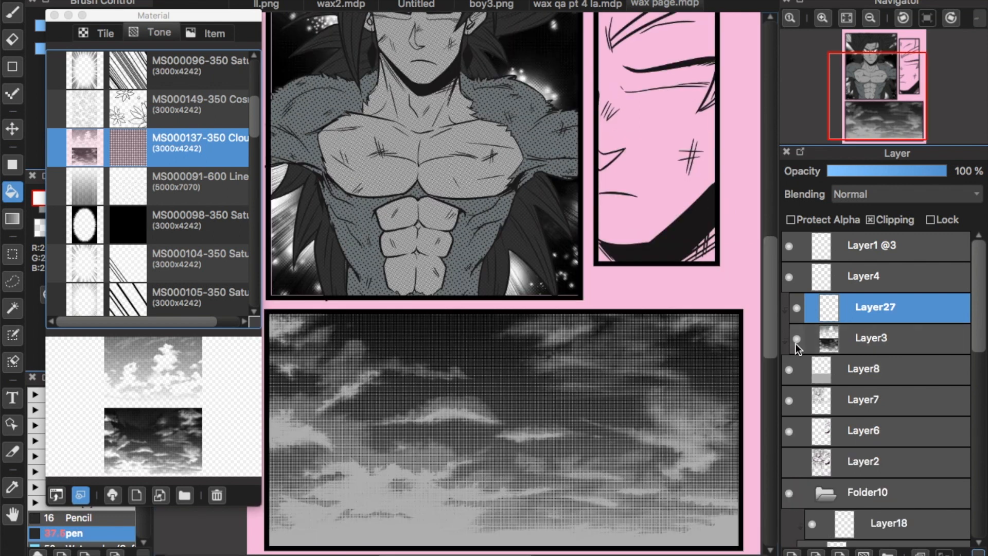
Step: Hide the cloud tone on Layer3 and preview the MS000143-350 and MS000098-350 tones for the lower panel
left_click(796, 340)
left_click_drag(255, 120, 257, 234)
left_click(211, 261)
left_click(226, 251)
left_click(235, 255)
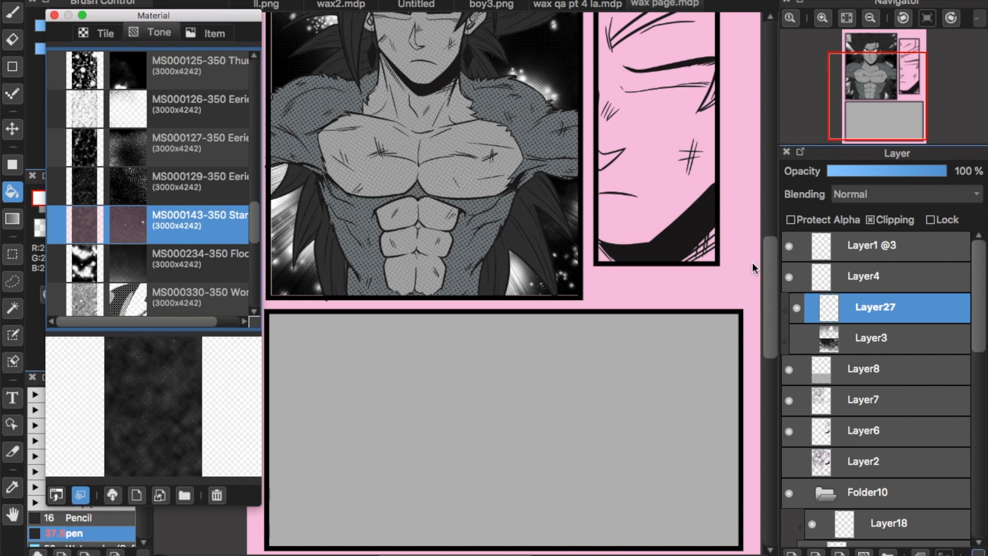
left_click_drag(256, 221, 248, 285)
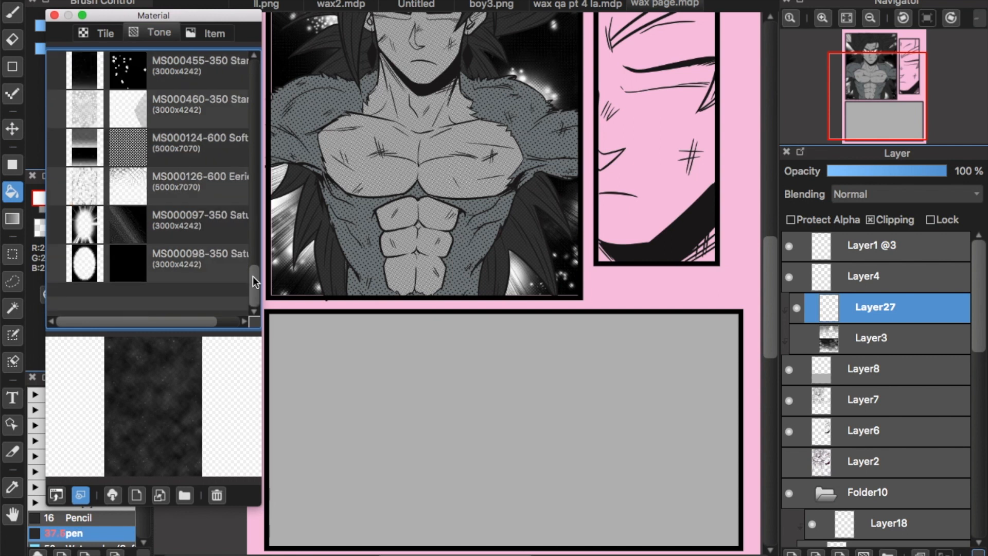
left_click(234, 236)
left_click(242, 262)
Step: Examine the tone materials from MS000116-350 down to MS000097-350 for a background suited to the wide lower panel
left_click_drag(255, 280, 258, 187)
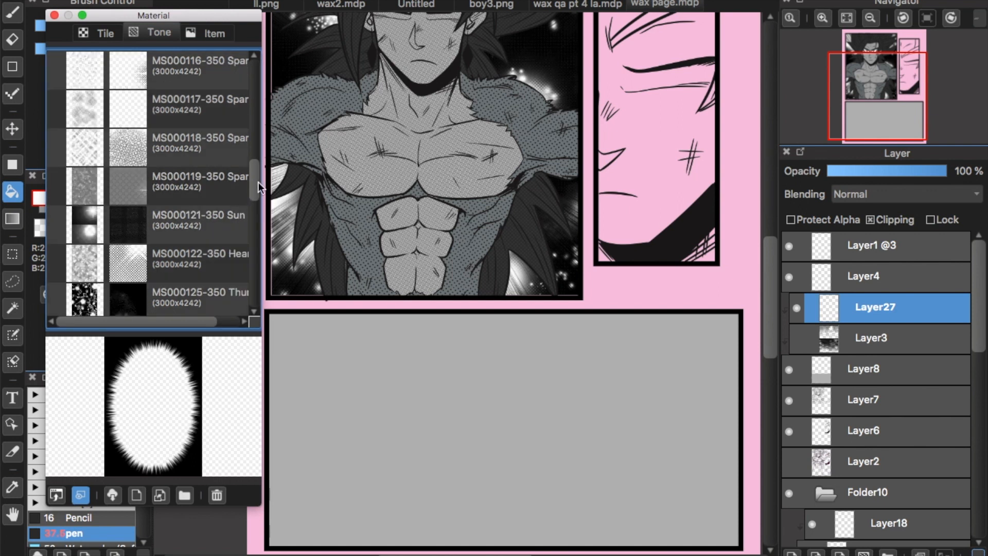
left_click_drag(254, 187, 254, 196)
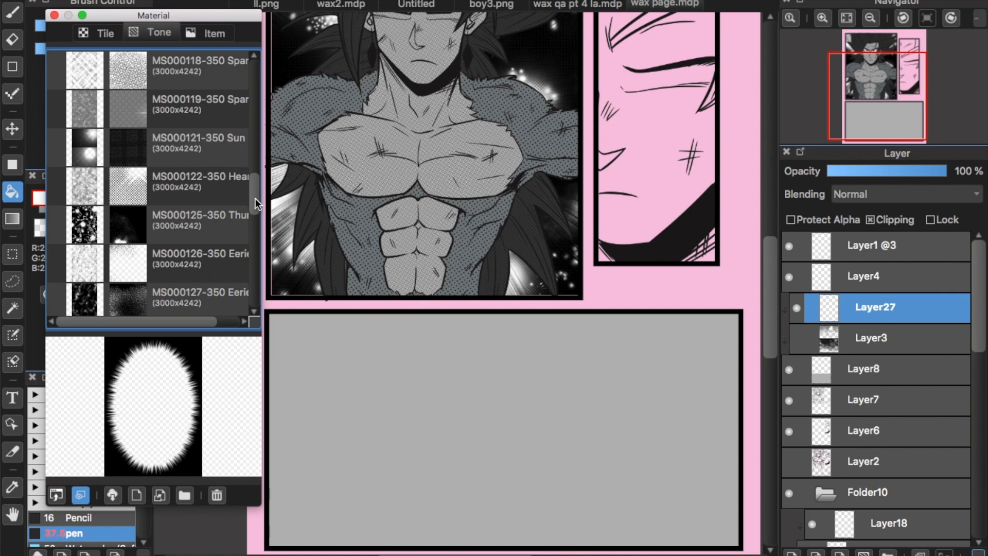
left_click_drag(255, 193, 256, 208)
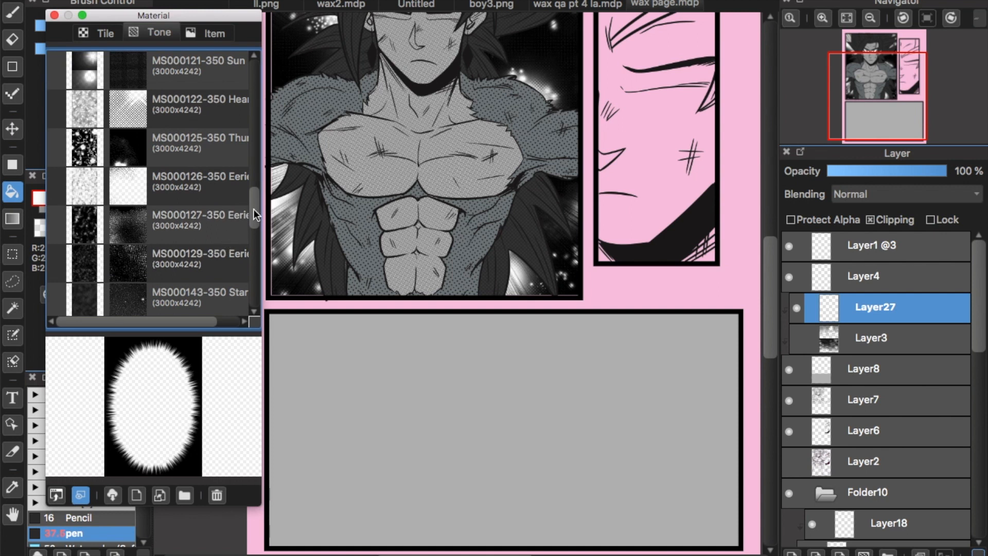
left_click_drag(254, 209, 254, 215)
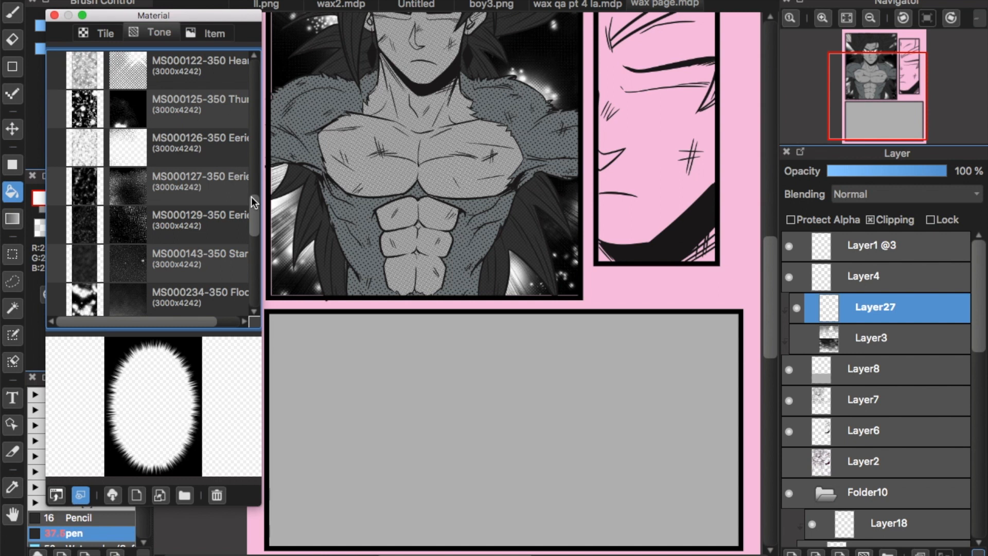
key("e")
key("g")
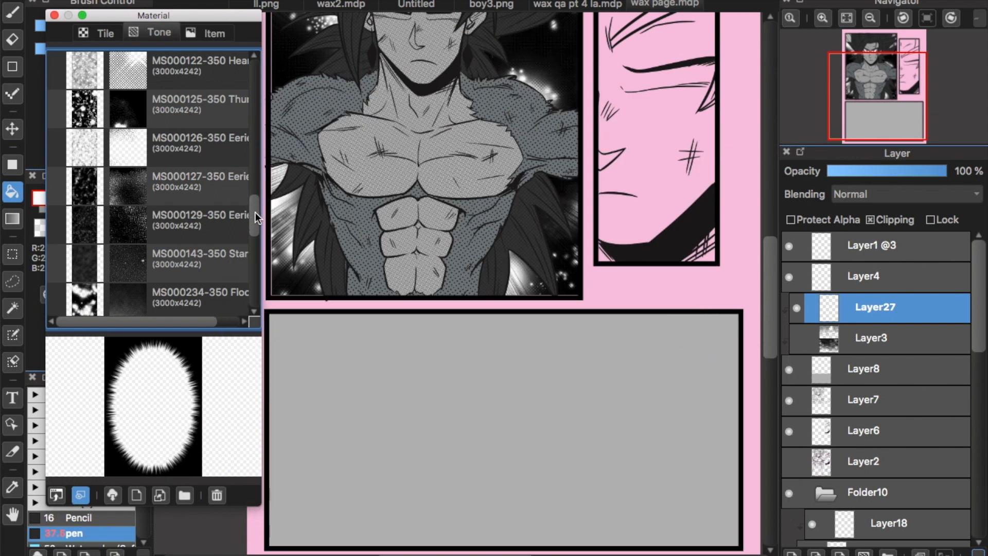
left_click_drag(255, 212, 257, 248)
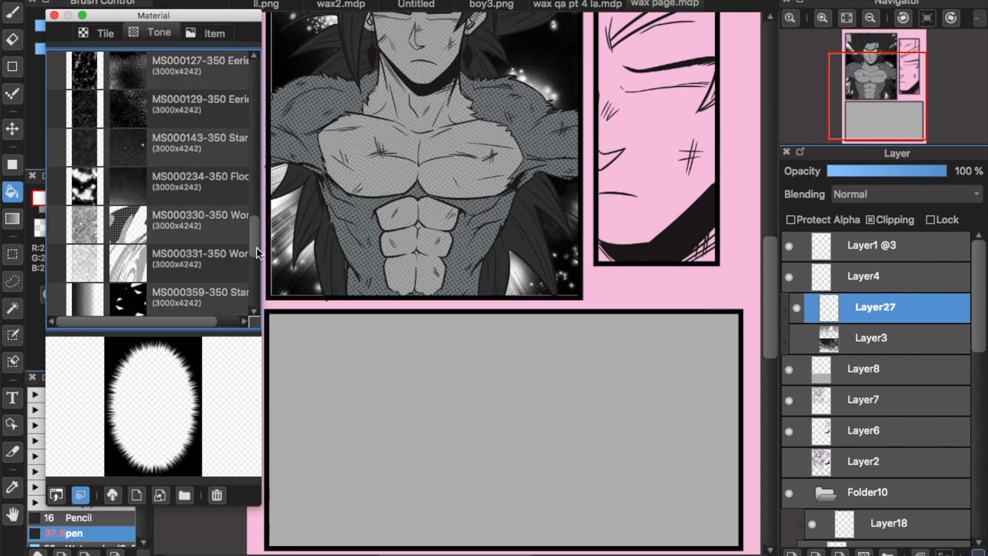
scroll(257, 248, "down", 1)
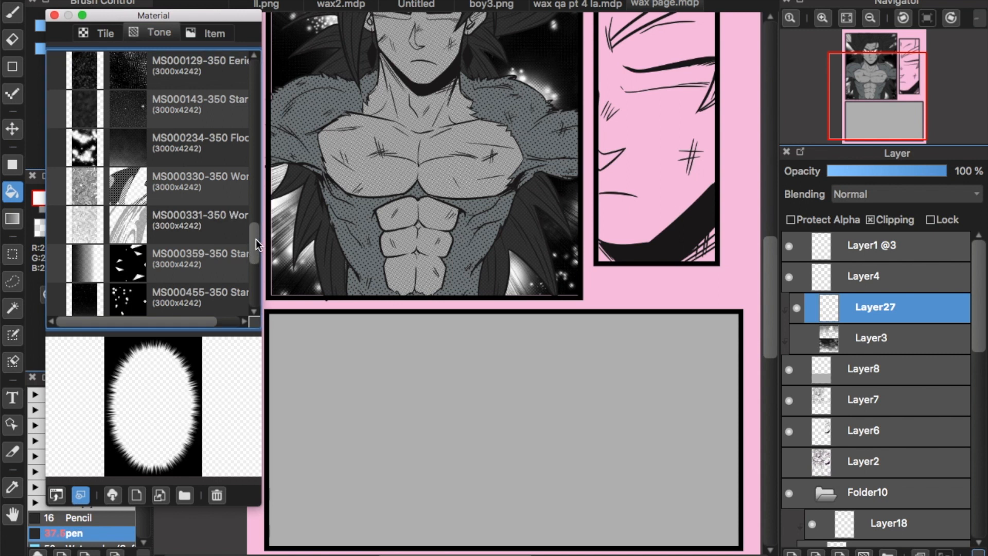
left_click_drag(255, 239, 255, 246)
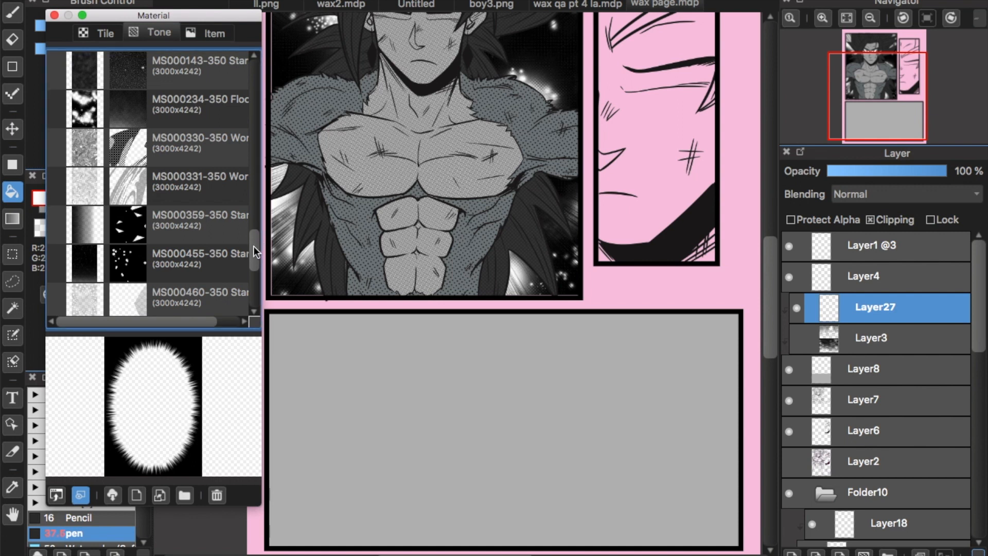
left_click_drag(254, 252, 255, 256)
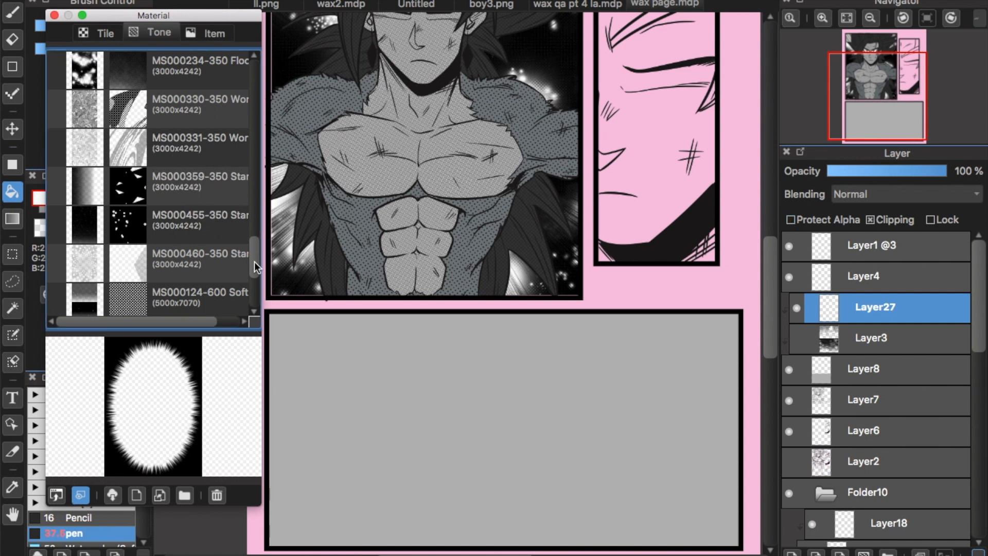
scroll(255, 263, "down", 2)
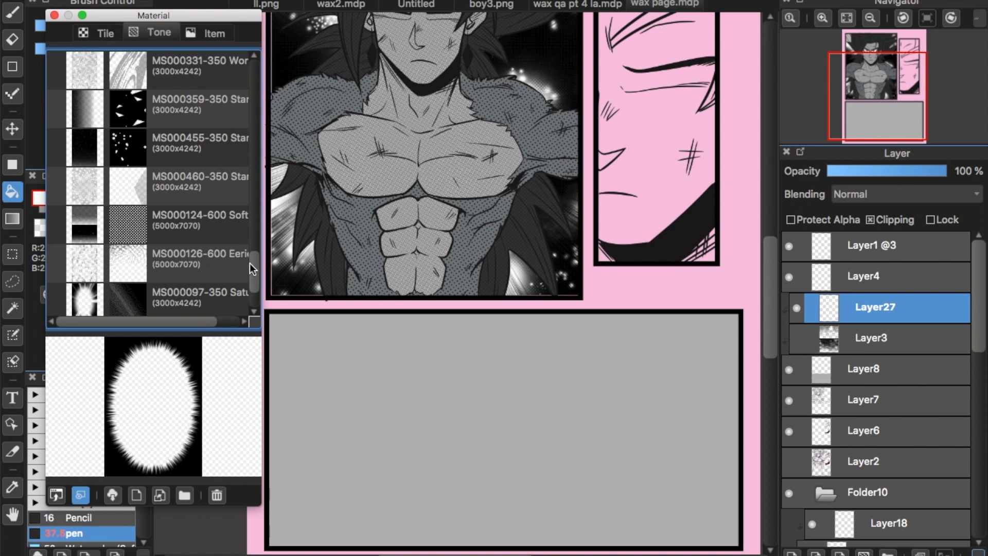
scroll(254, 273, "down", 1)
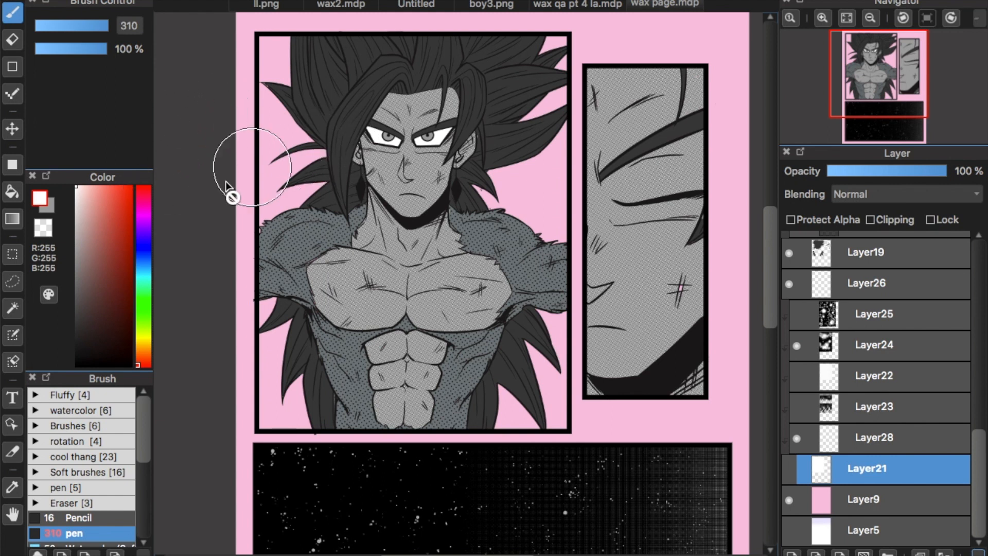
Step: Choose the Bucket tool with a bright red, R 255, G 63, B 48, and add a new layer directly above Layer9
left_click(106, 190)
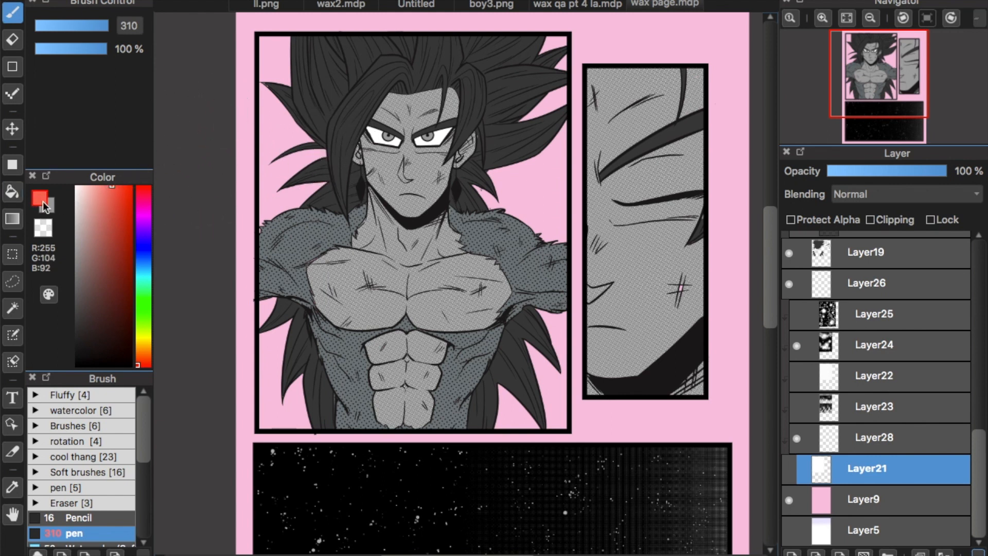
left_click(122, 186)
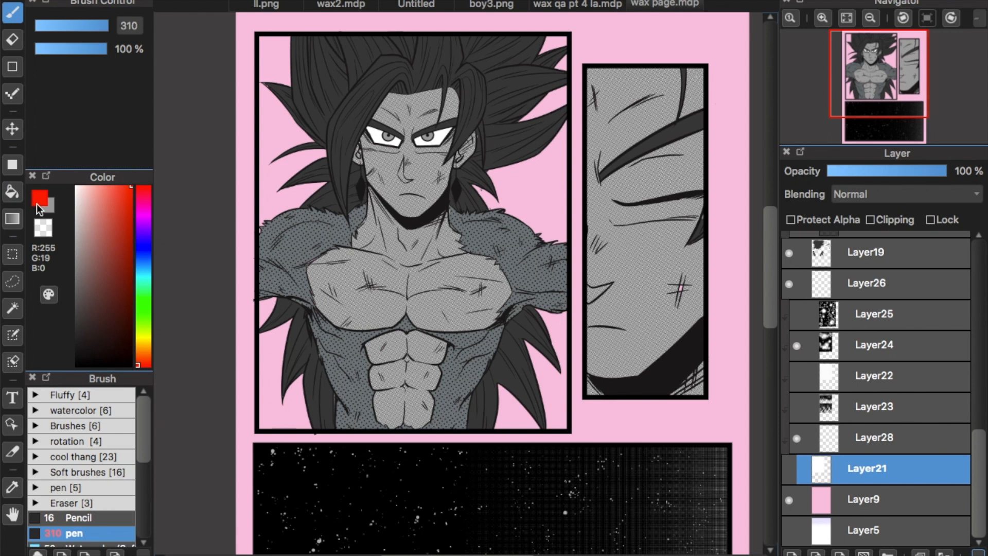
left_click(11, 192)
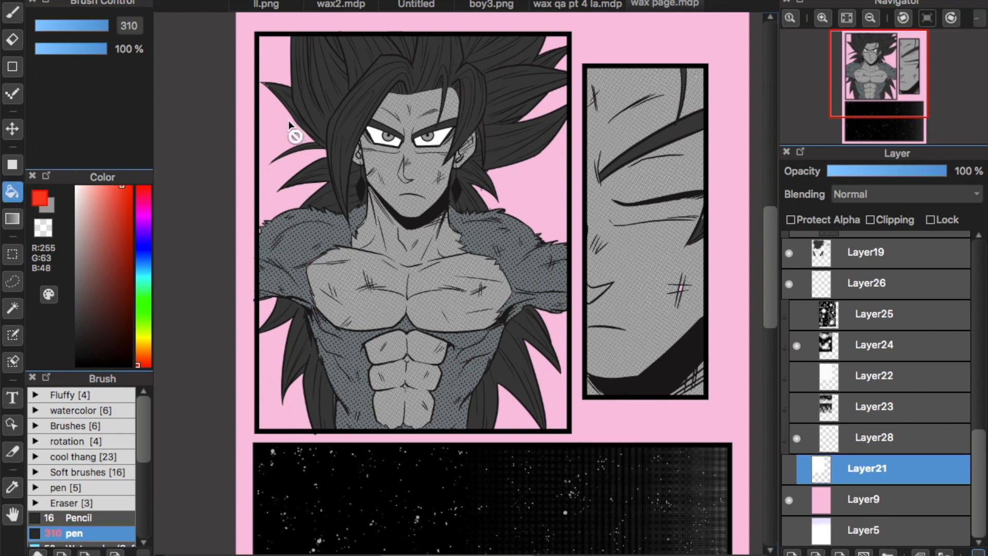
left_click(791, 552)
left_click(895, 531)
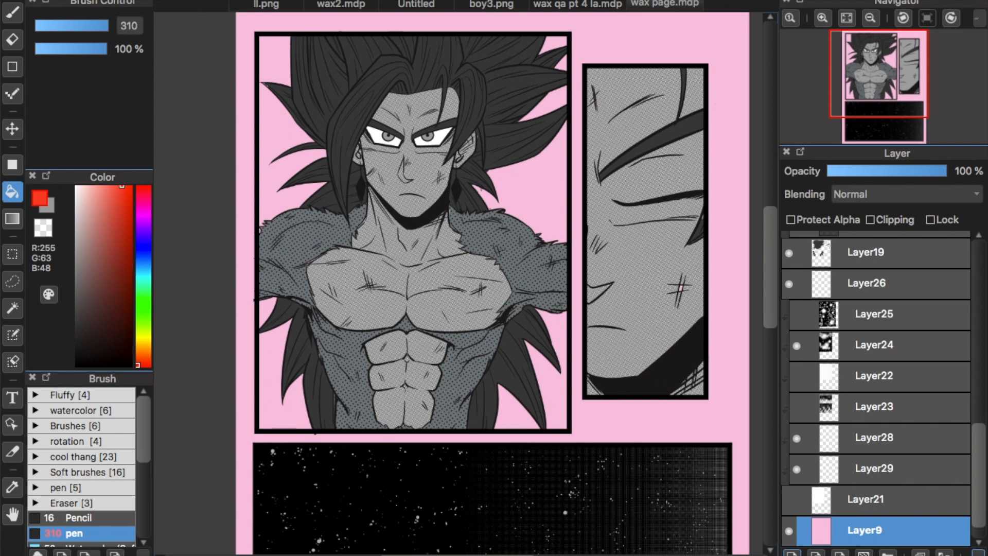
left_click(791, 552)
Step: Fill the background gaps around the character in the large panel with red on Layer30, leaving the page margin unfilled
left_click(280, 136)
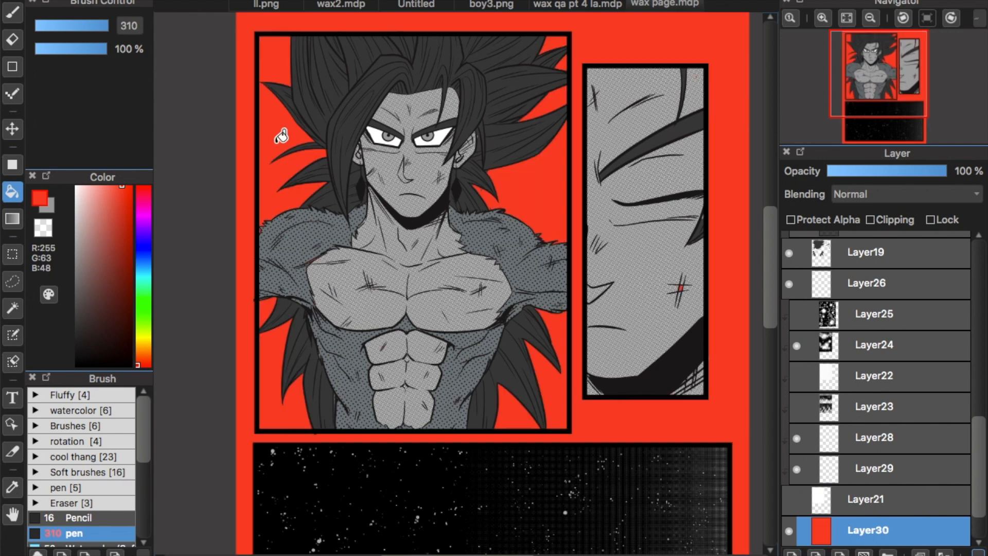
key("ctrl+z")
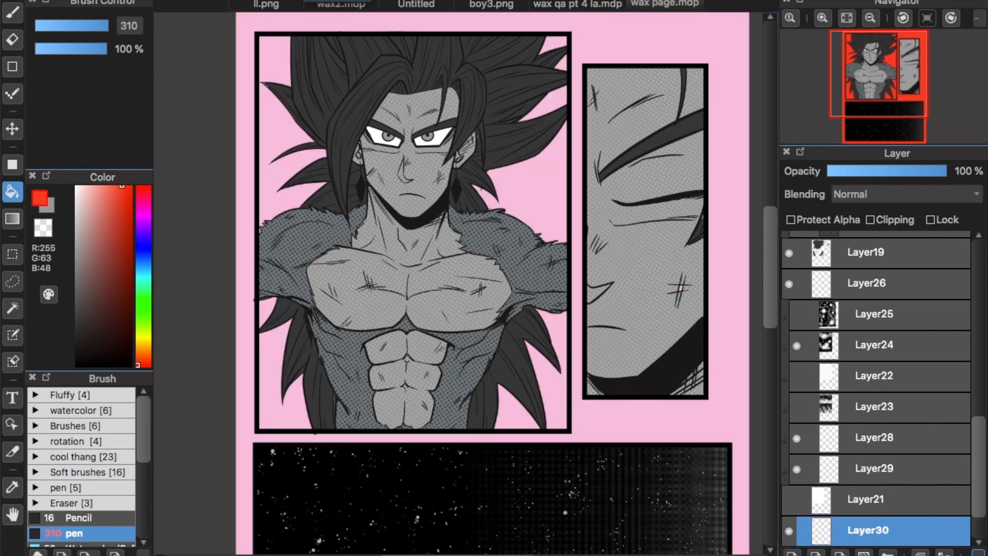
left_click(283, 139)
left_click(286, 52)
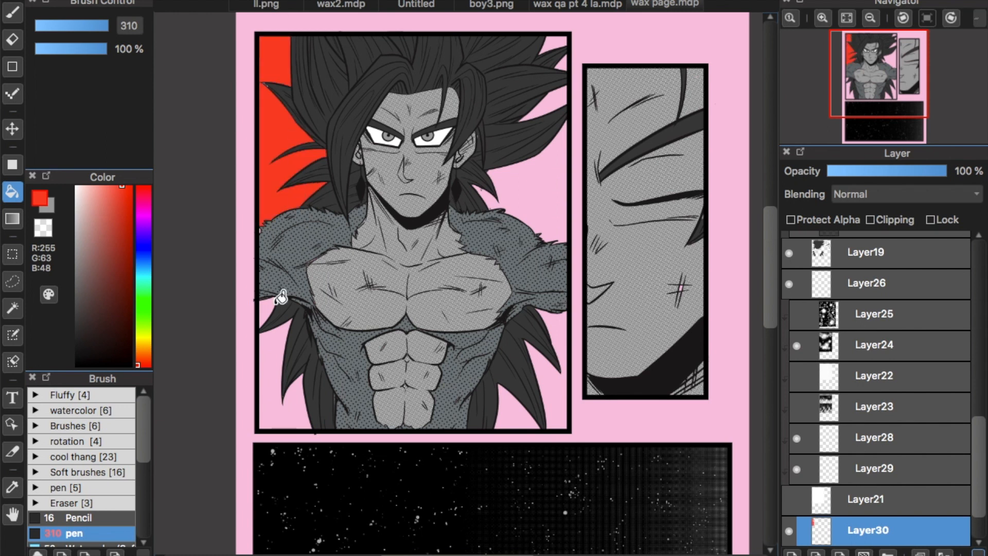
left_click(276, 357)
left_click(268, 312)
left_click(556, 227)
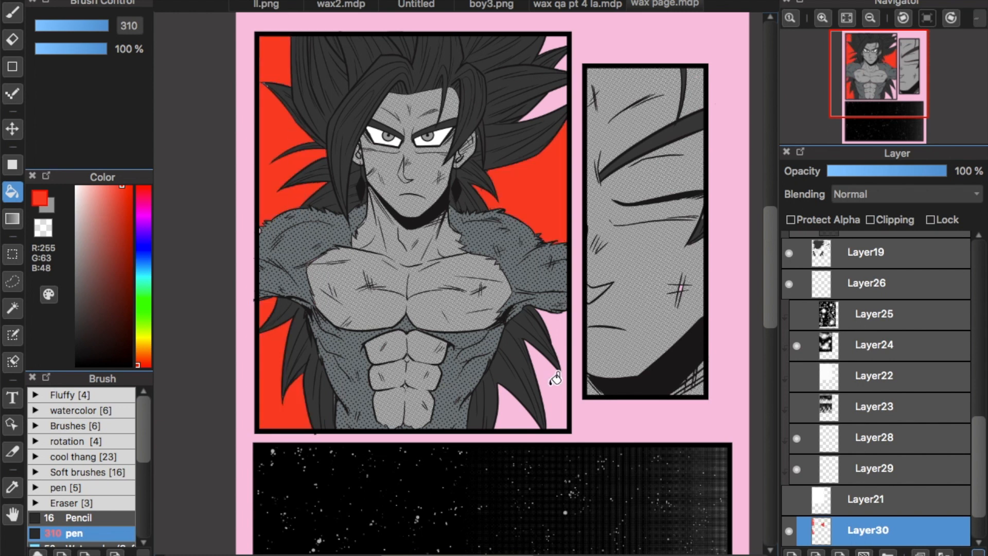
left_click(554, 377)
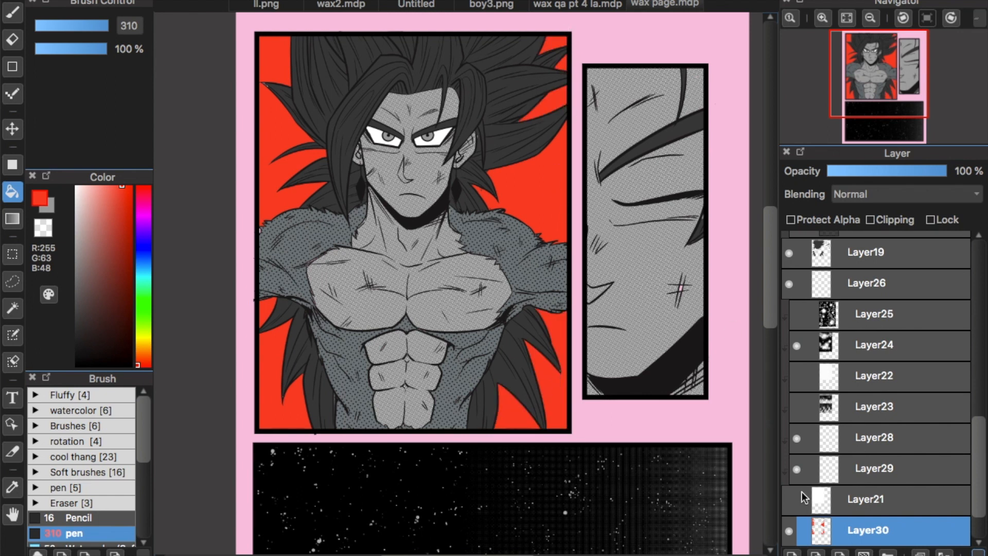
Step: Load Layer30's red fill as a selection, invert it, and add a new layer above Layer30
left_click(814, 524, "ctrl")
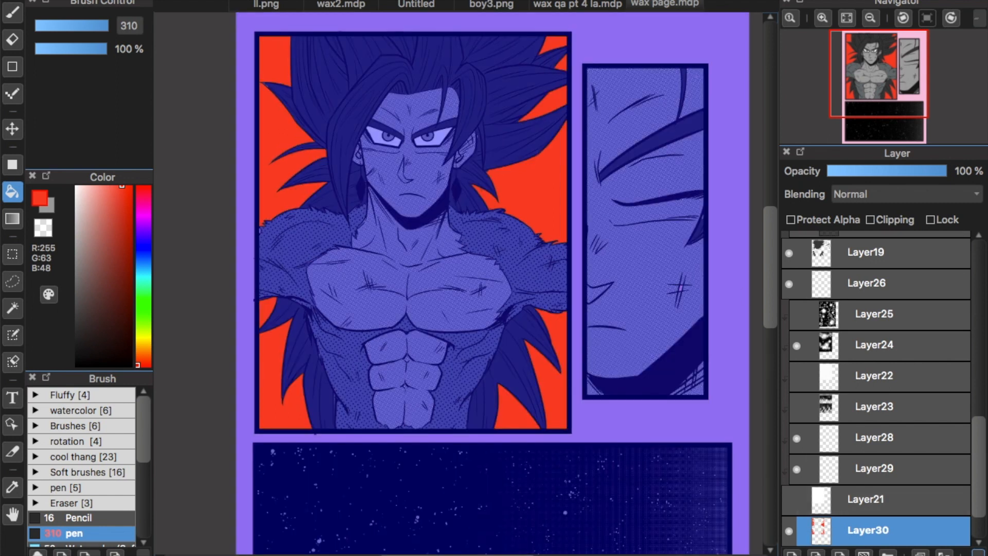
left_click(320, 1)
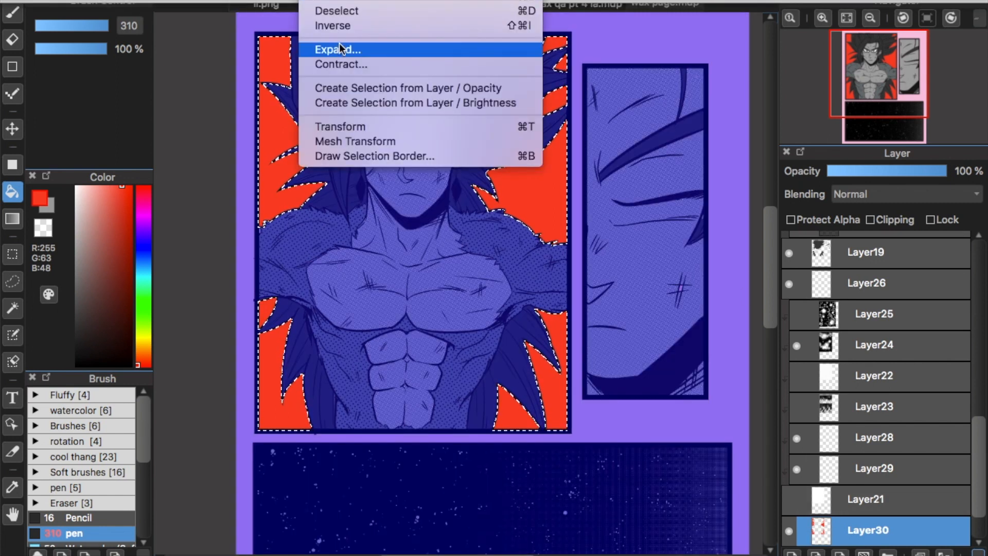
left_click(364, 26)
left_click(791, 553)
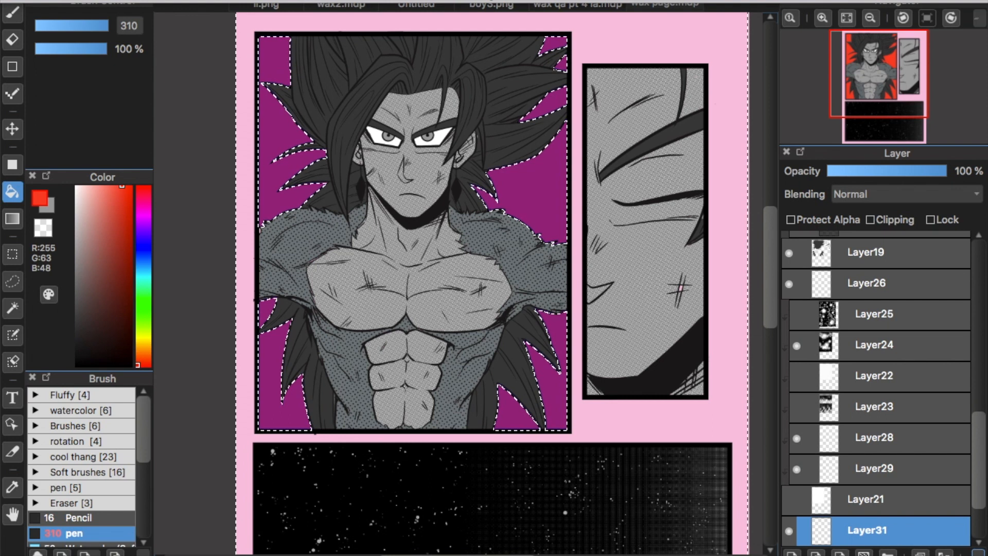
Step: Expand the inverted selection by 6 pixels
left_click(320, 1)
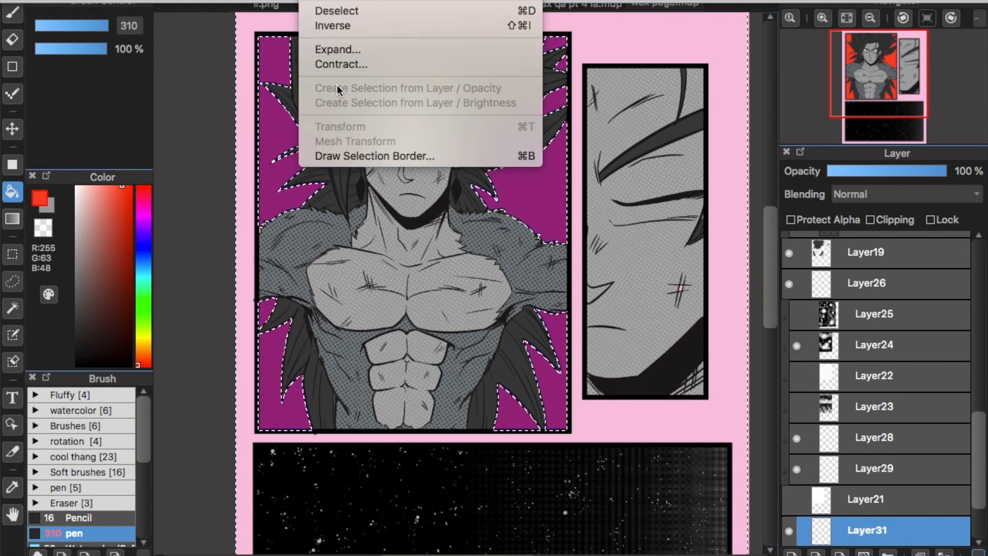
left_click(338, 50)
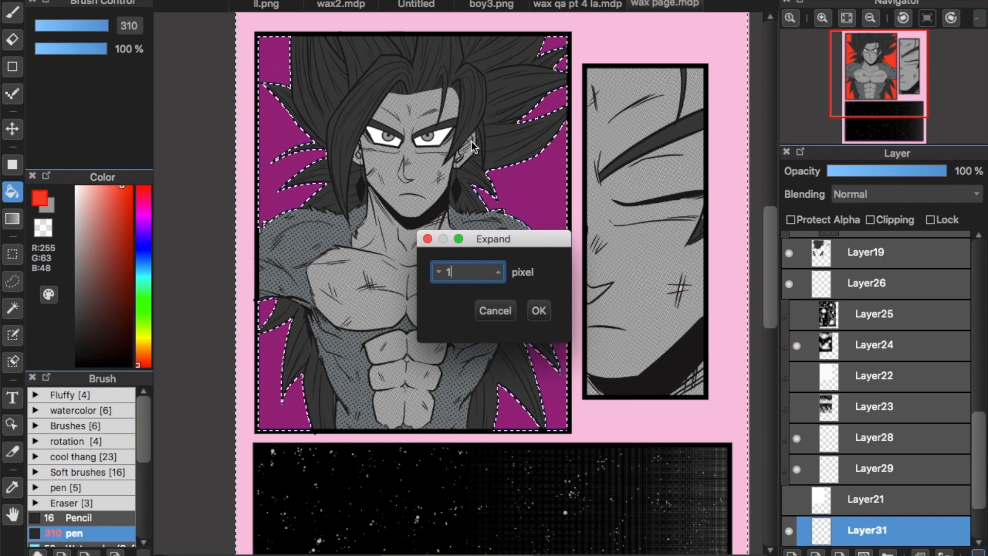
key("super+a")
key("BackSpace")
type("6")
key("Return")
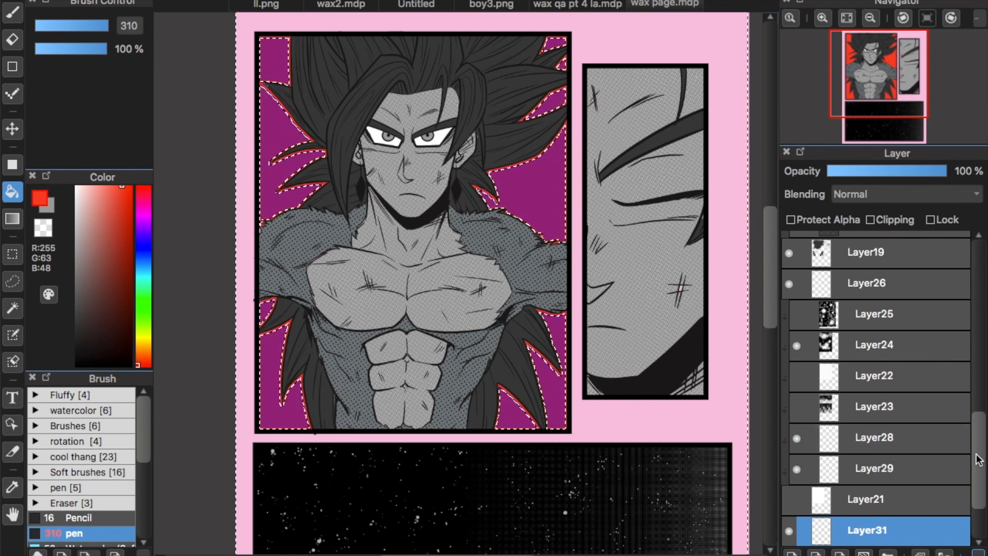
Step: Fill the expanded selection with red on Layer31 to compare it with the fill on Layer30
scroll(955, 502, "down", 3)
double_click(795, 471)
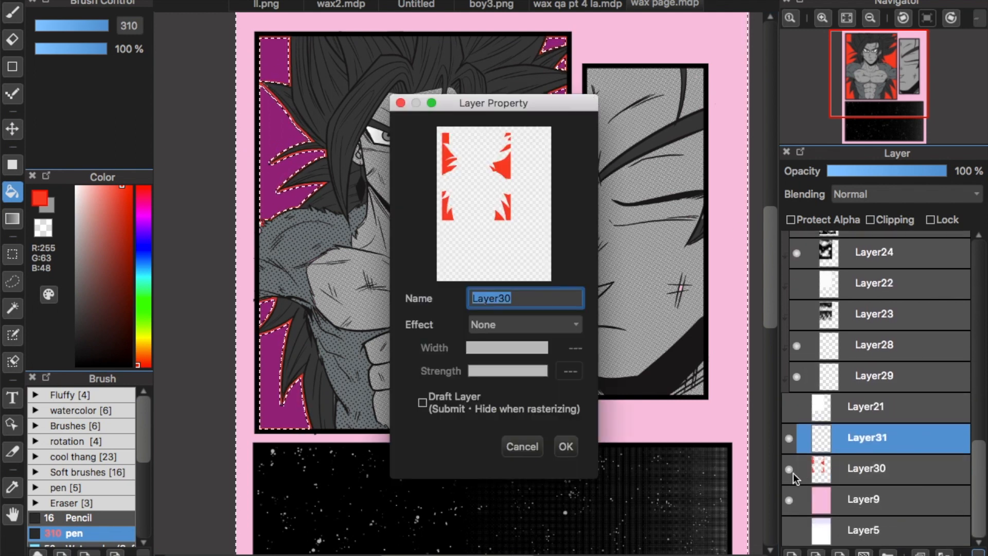
left_click(527, 441)
left_click(527, 440)
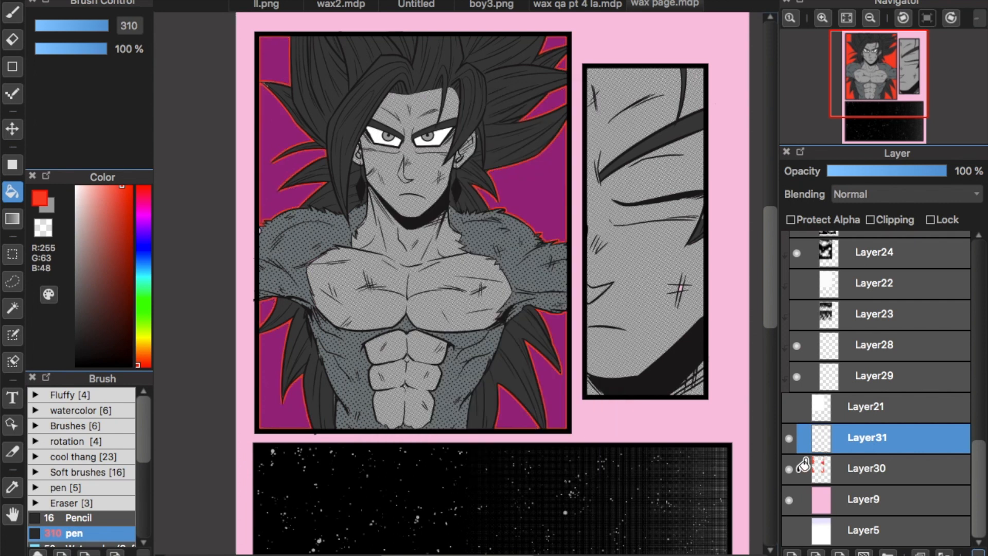
left_click(787, 468)
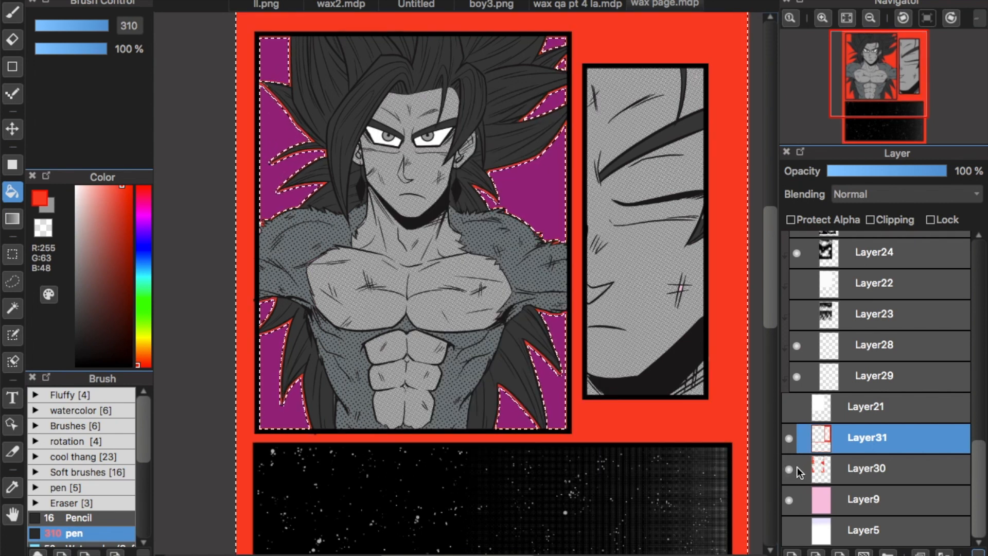
Step: Add a new layer above Layer31, fill the expanded selection with white on it, and clear the selection
left_click(795, 550)
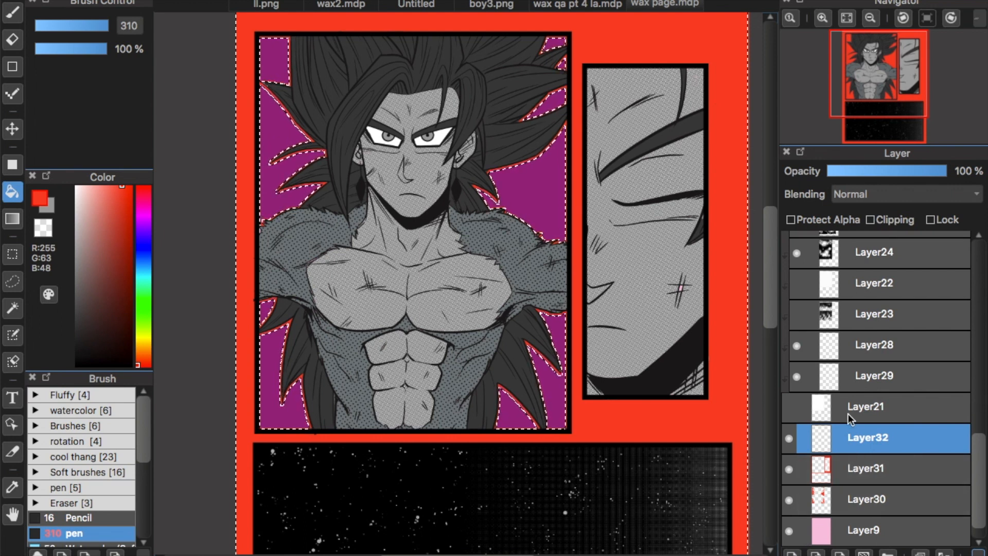
left_click(76, 187)
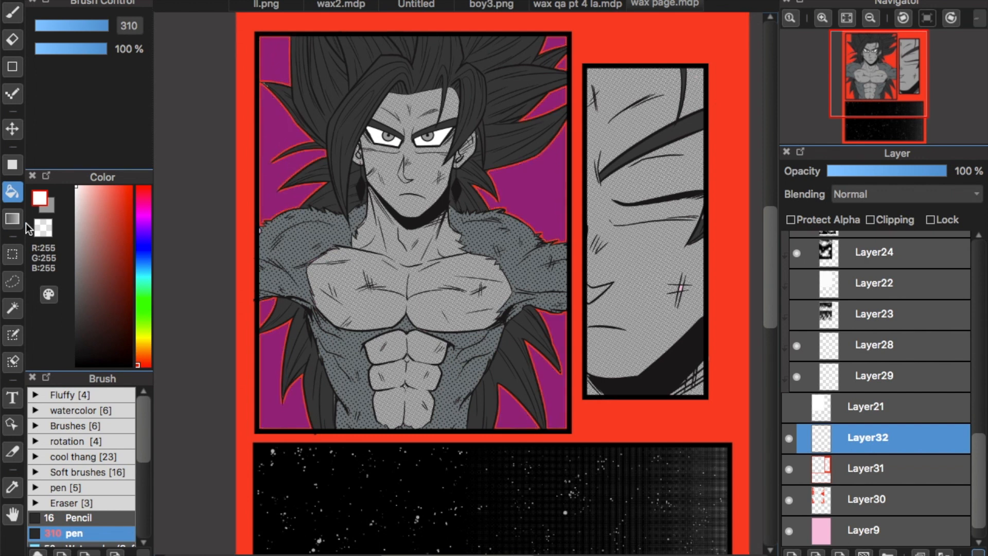
left_click(417, 249)
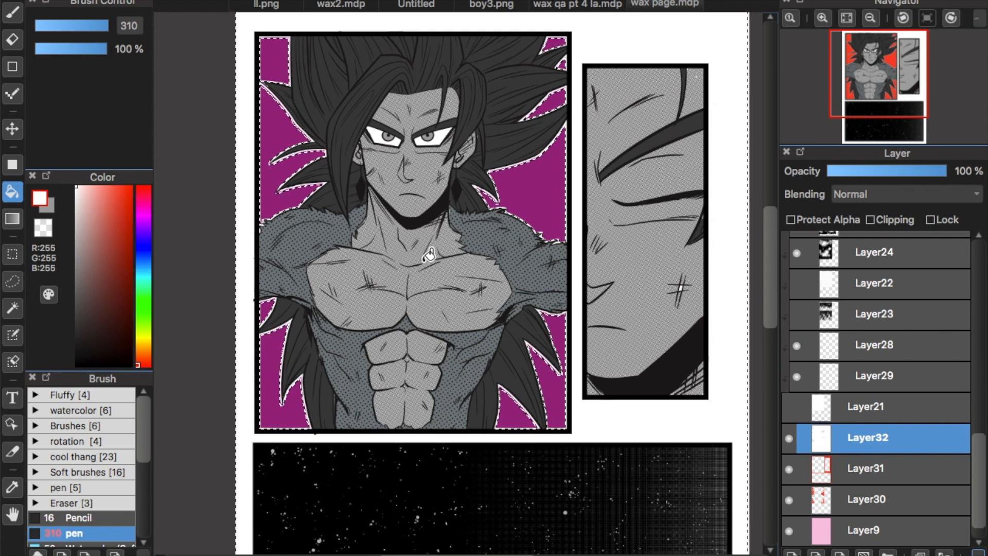
key("ctrl+d")
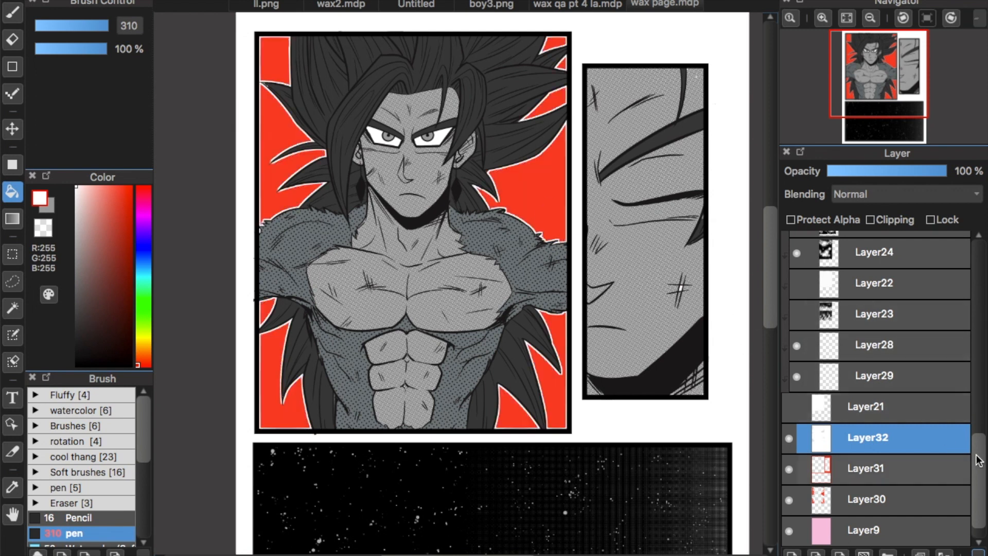
Step: Hide the red fill layers and move the white-filled Layer32 directly above Layer25 as a clipped layer
scroll(978, 460, "down", 1)
left_click(790, 468)
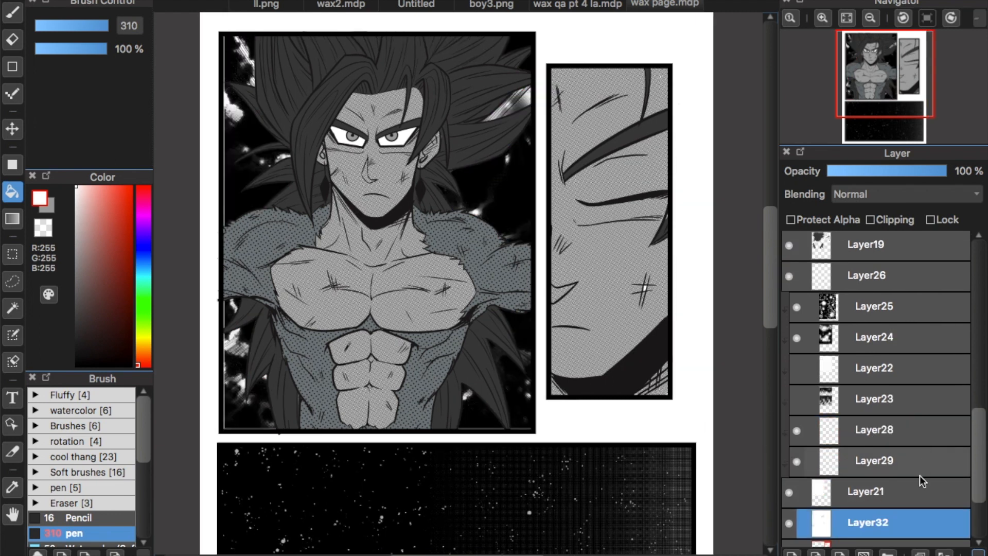
left_click_drag(900, 521, 886, 314)
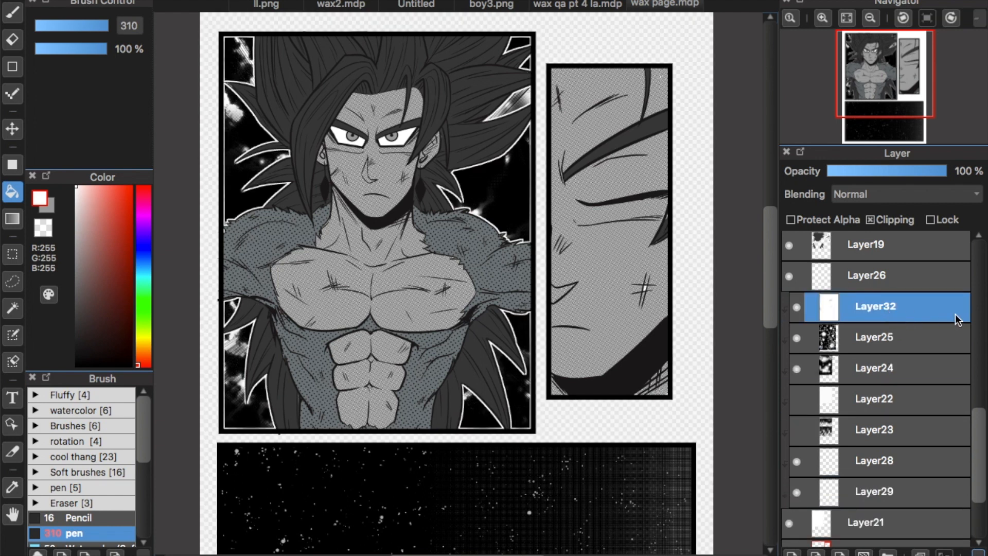
Step: Erase the excess white line along the large panel's inner frame on Layer32, keeping the outline around the character
key("e")
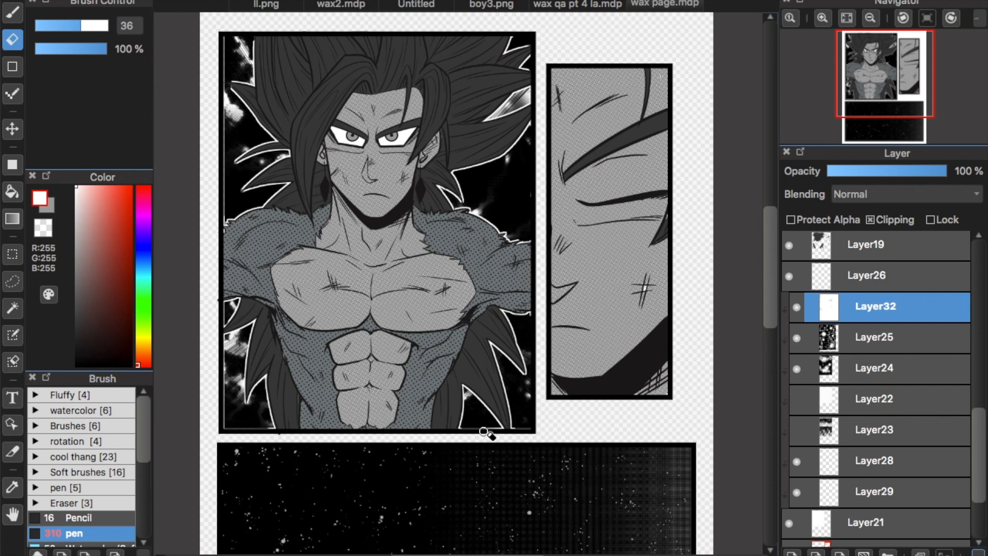
key("g")
key("e")
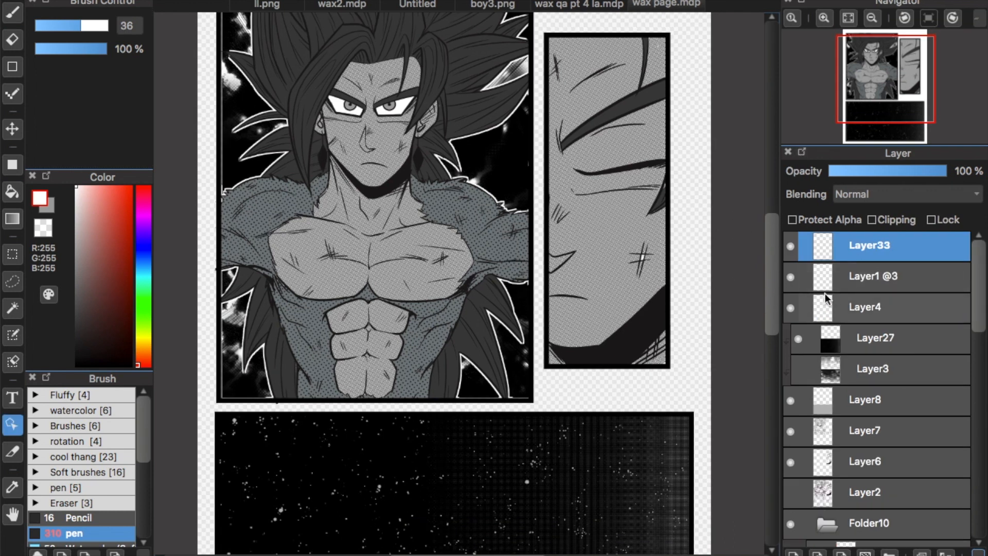
Step: Rename the new Layer33 at the top of the layer stack as "speech bubble"
double_click(823, 246)
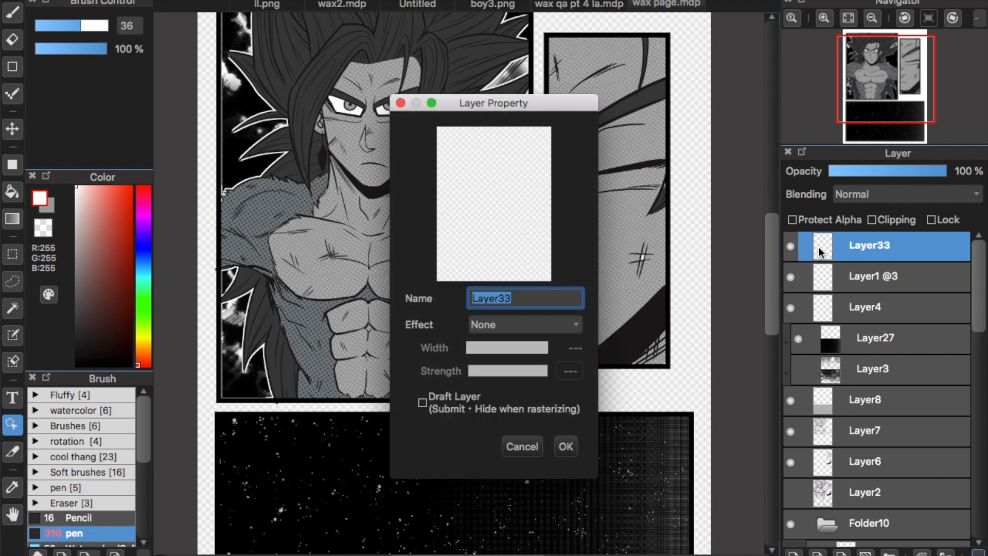
type("spp")
type("ech bubbl")
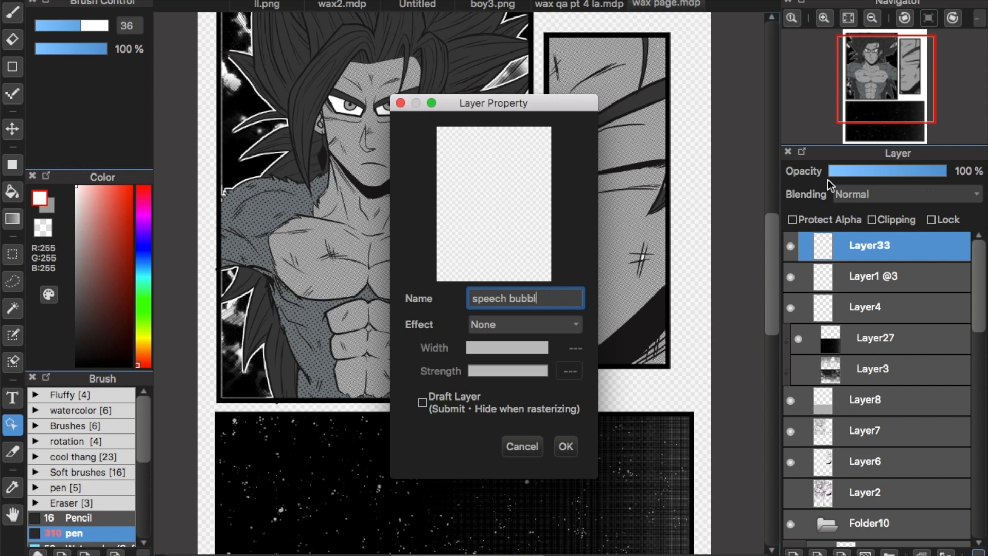
type("e")
key("Return")
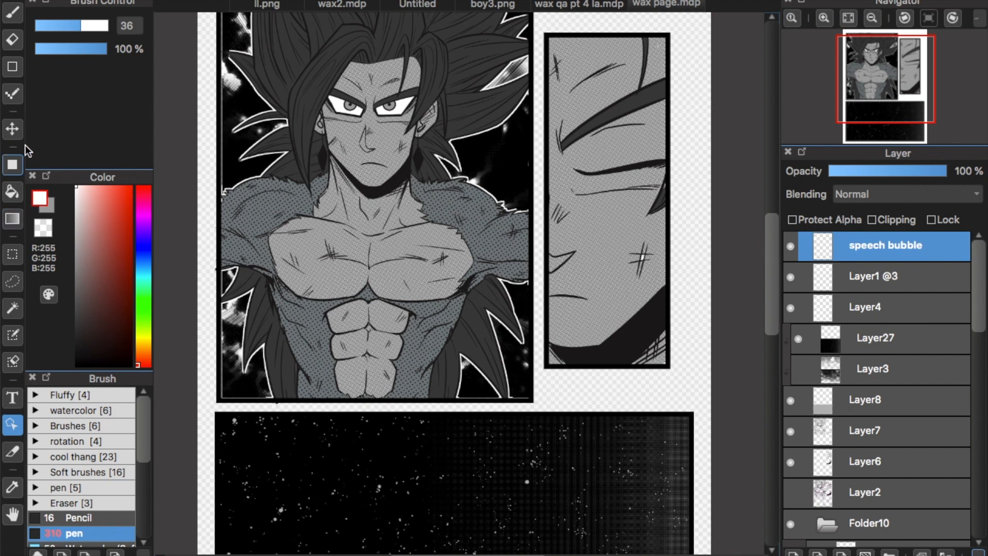
Step: Place the item material "MI000006 Serious 2" on the speech bubble layer, over the lower part of the page
left_click(82, 2)
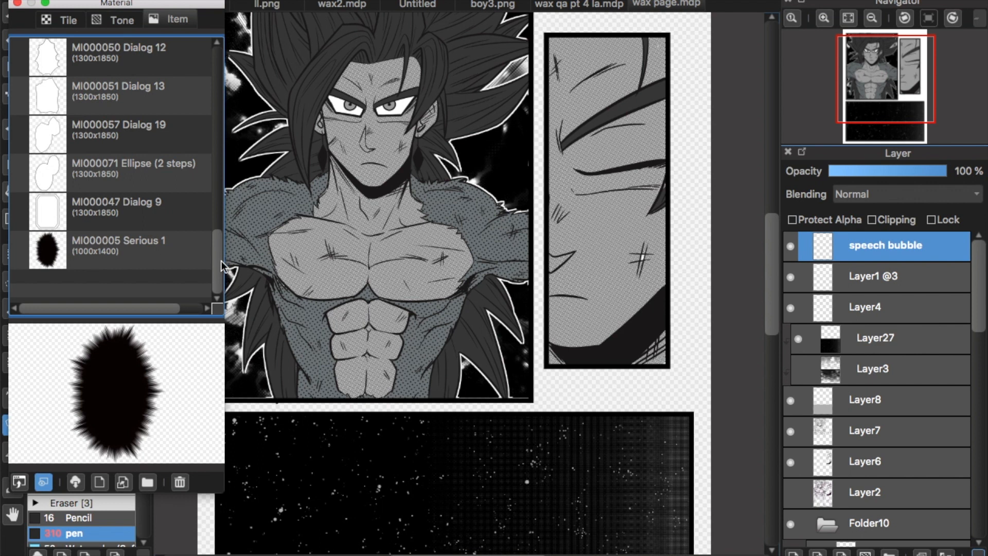
left_click_drag(220, 270, 162, 70)
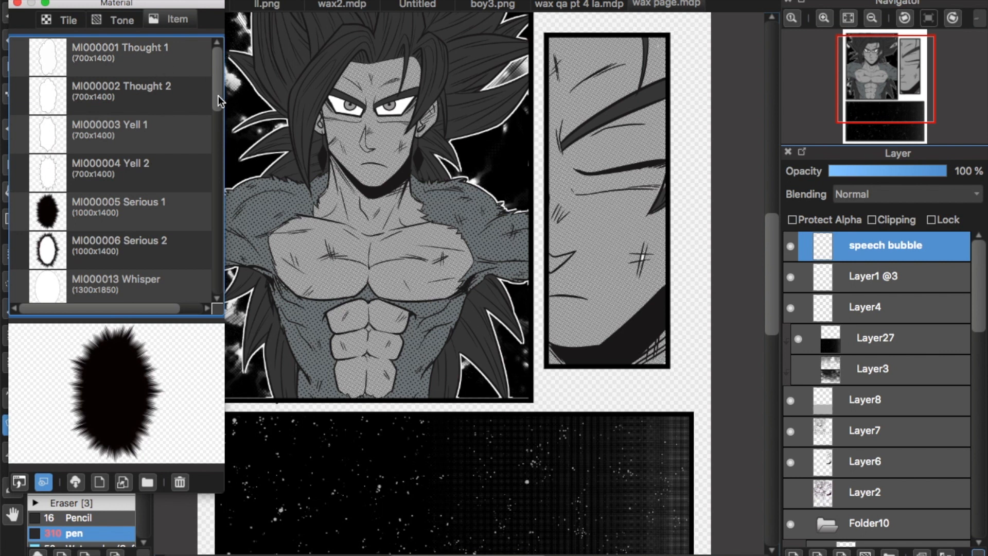
left_click_drag(215, 104, 217, 119)
left_click_drag(186, 164, 583, 393)
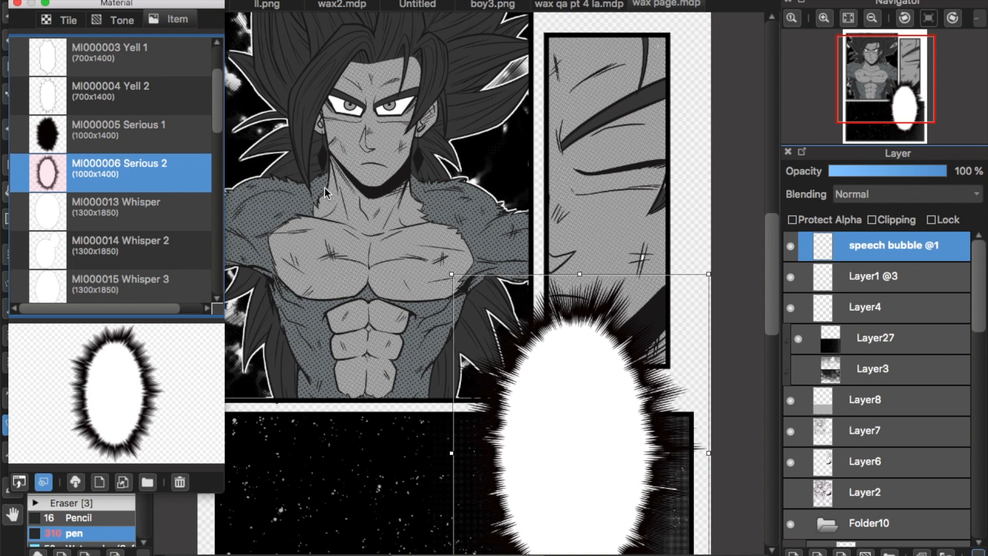
left_click(17, 3)
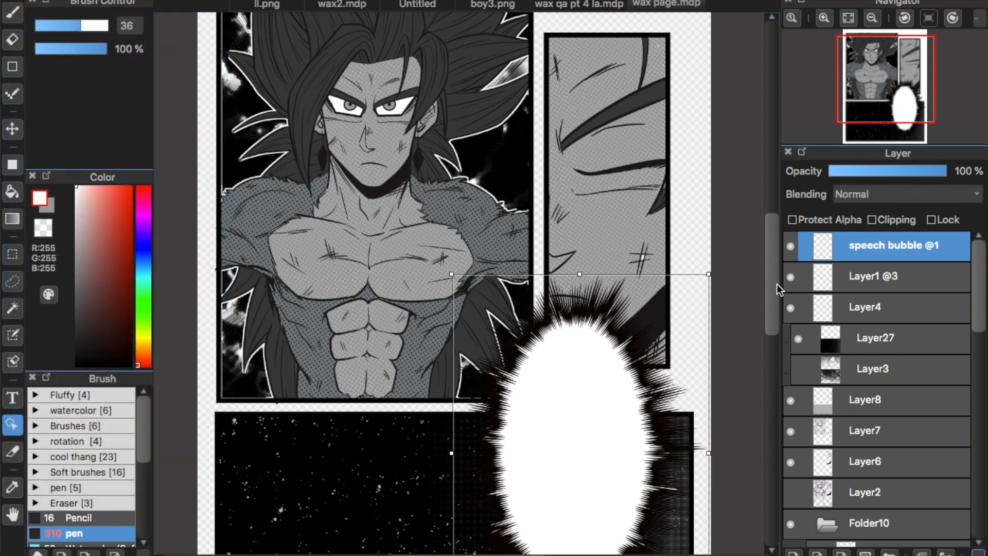
Step: Scale the spiky speech bubble down and position it across the gap between the close-up face panel and the starry panel
left_click_drag(777, 284, 778, 312)
left_click_drag(628, 298, 611, 267)
mouse_move(690, 472)
left_mouse_down()
mouse_move(668, 439)
mouse_move(683, 457)
left_mouse_up()
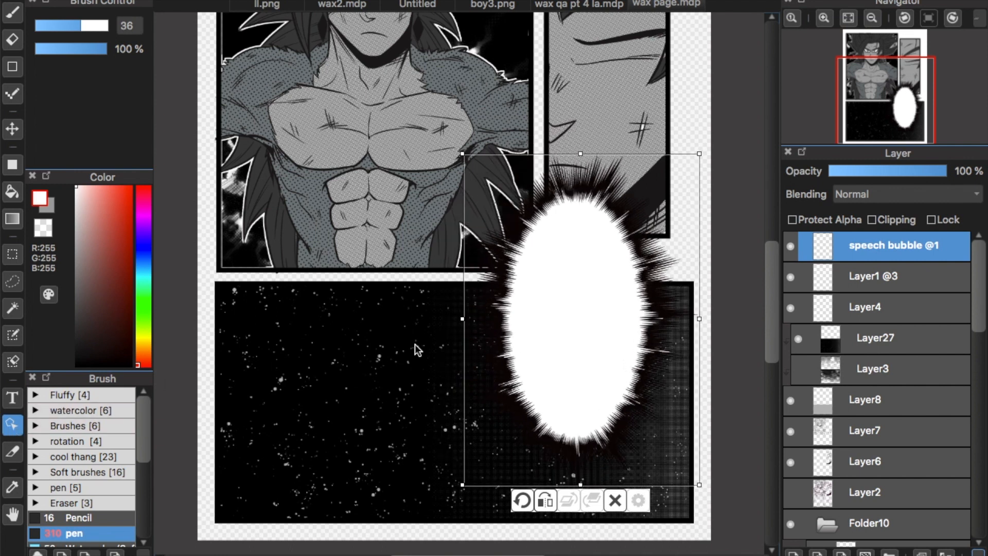
left_click(12, 452)
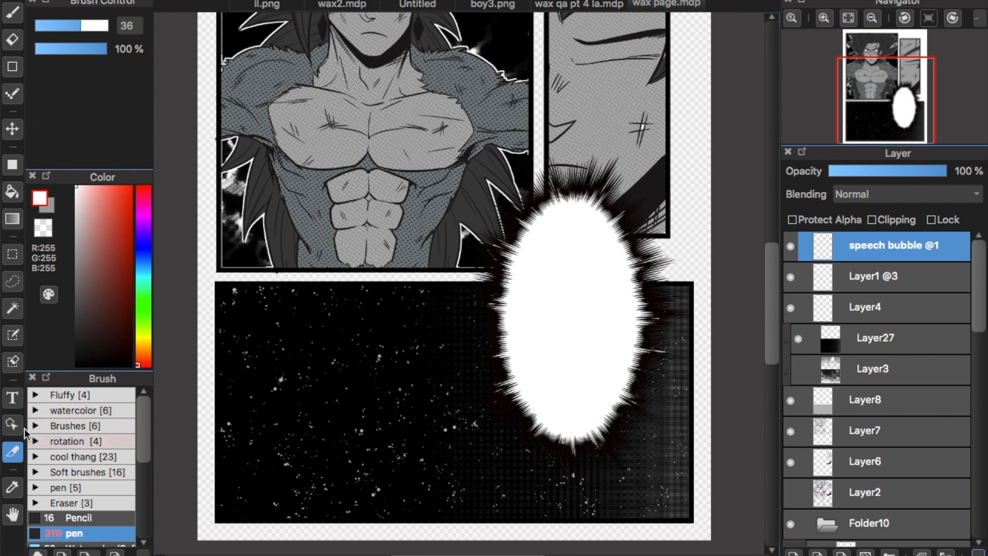
left_click(12, 432)
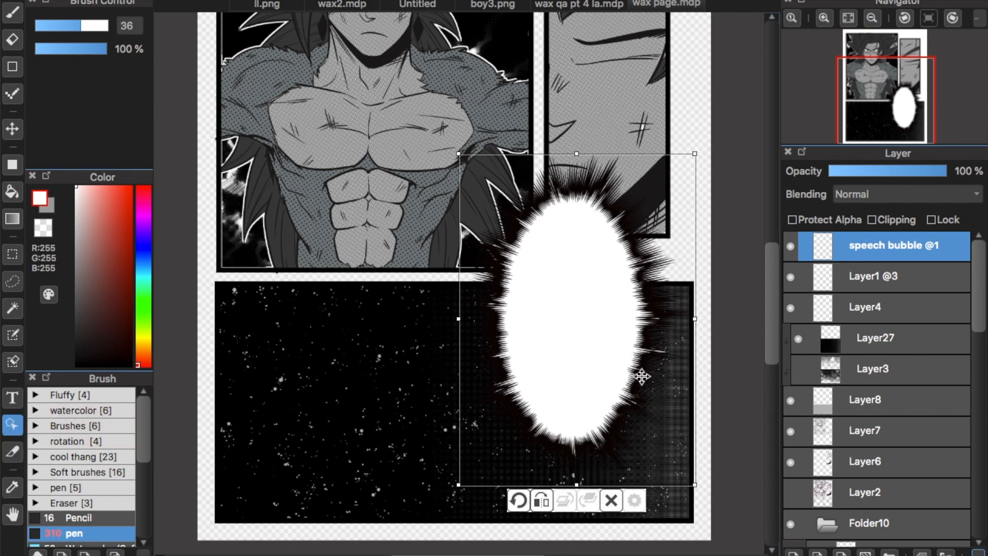
left_click_drag(661, 331, 685, 314)
left_click_drag(713, 474, 684, 433)
left_click_drag(668, 410, 693, 473)
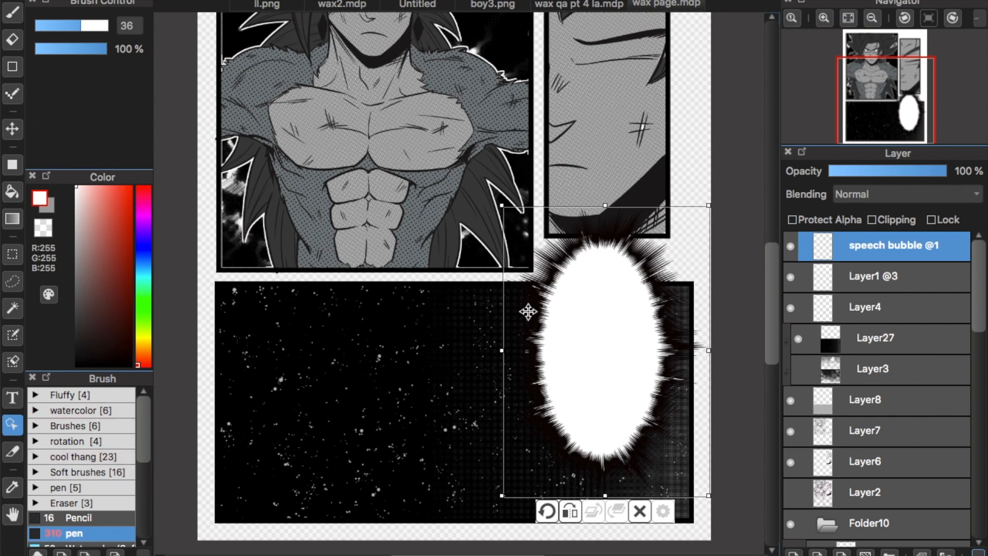
key("b")
Step: Activate the Text tool with the speech bubble layer selected
scroll(767, 294, "up", 5)
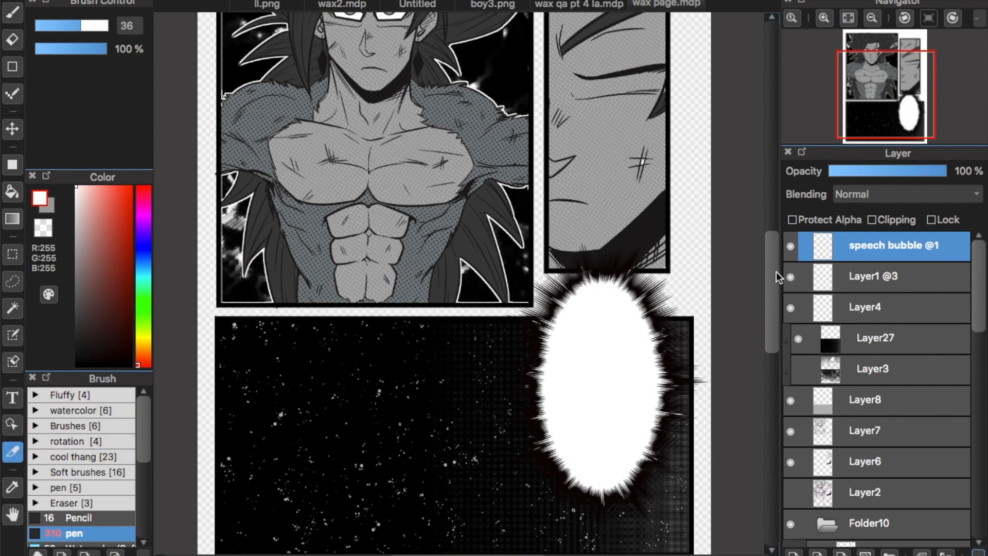
scroll(777, 248, "down", 2)
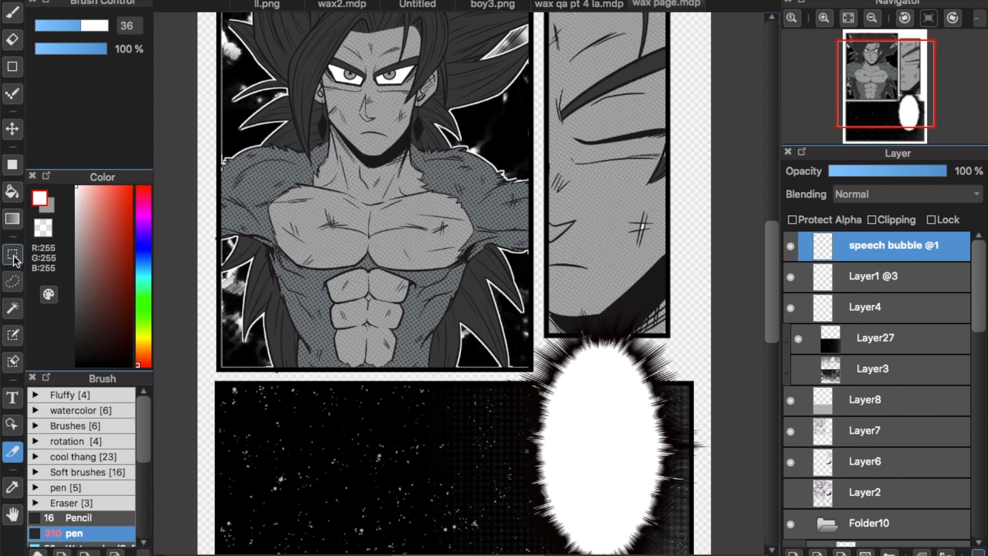
left_click(13, 397)
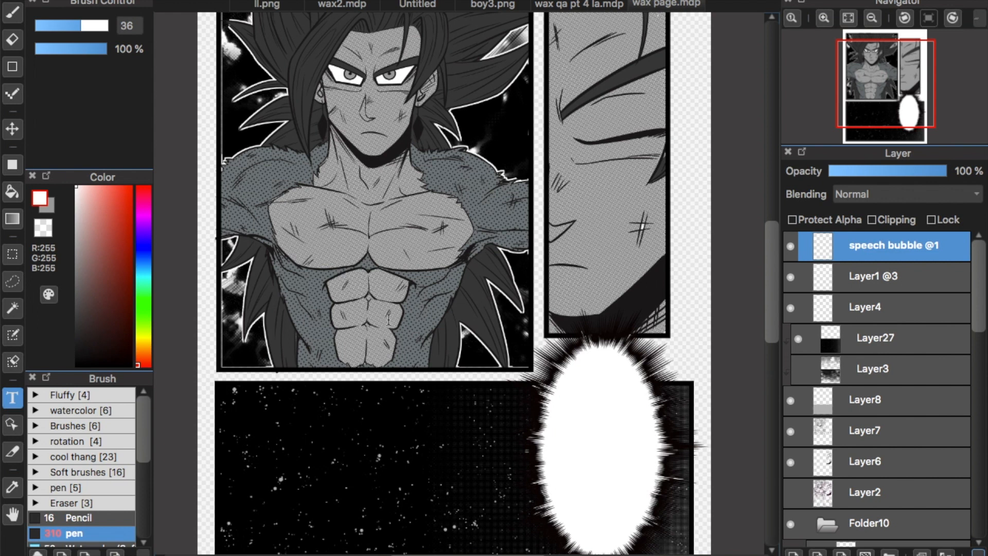
scroll(771, 239, "up", 2)
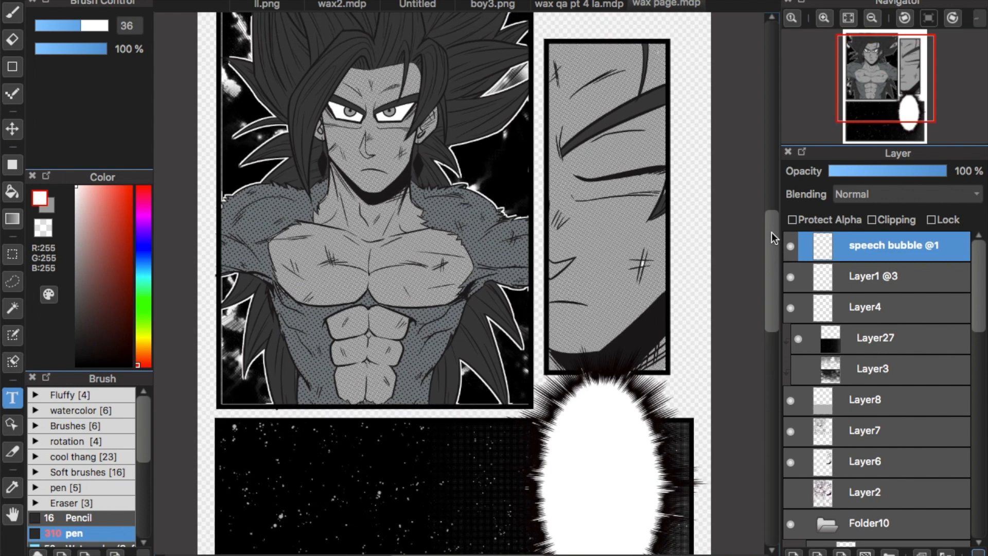
scroll(774, 227, "up", 1)
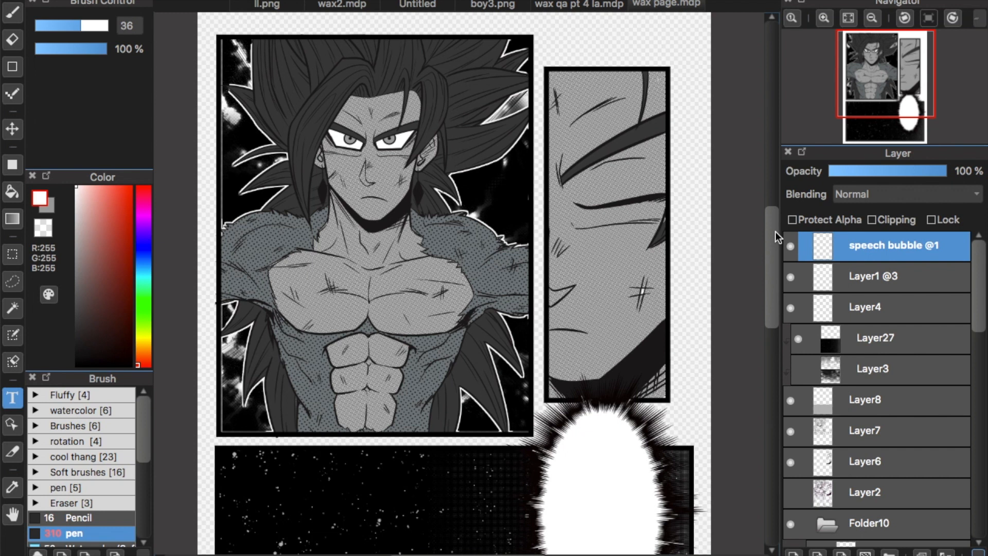